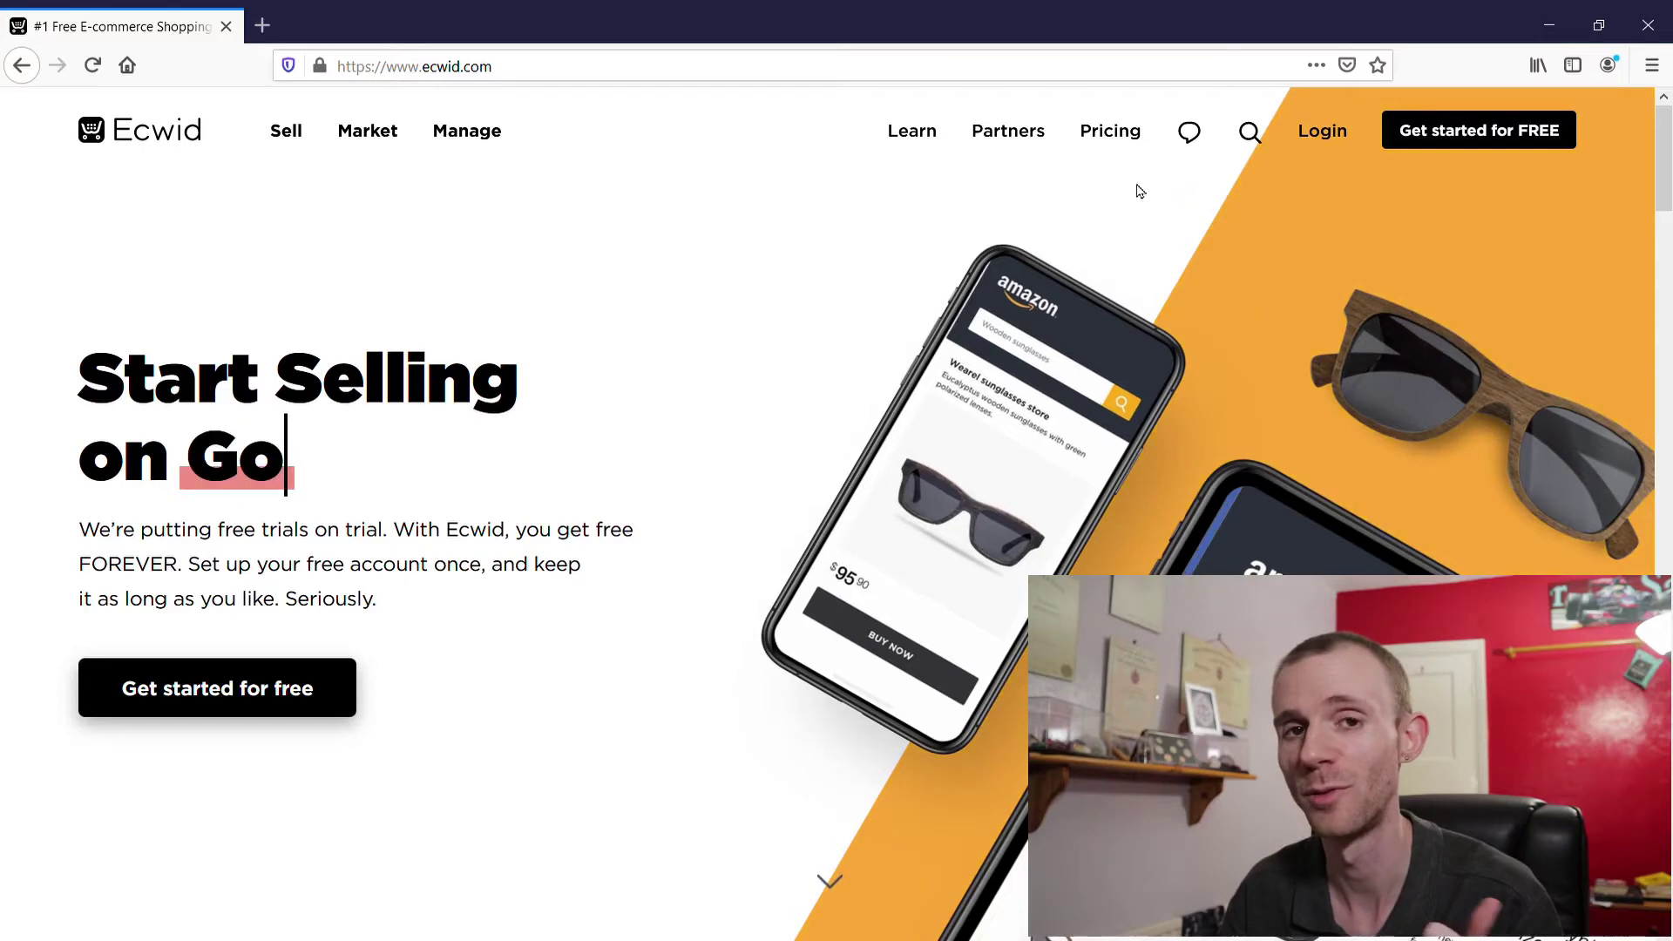
Begin the free Ecwid sign-up, and start a new product in the store's catalog.
left_click(1498, 123)
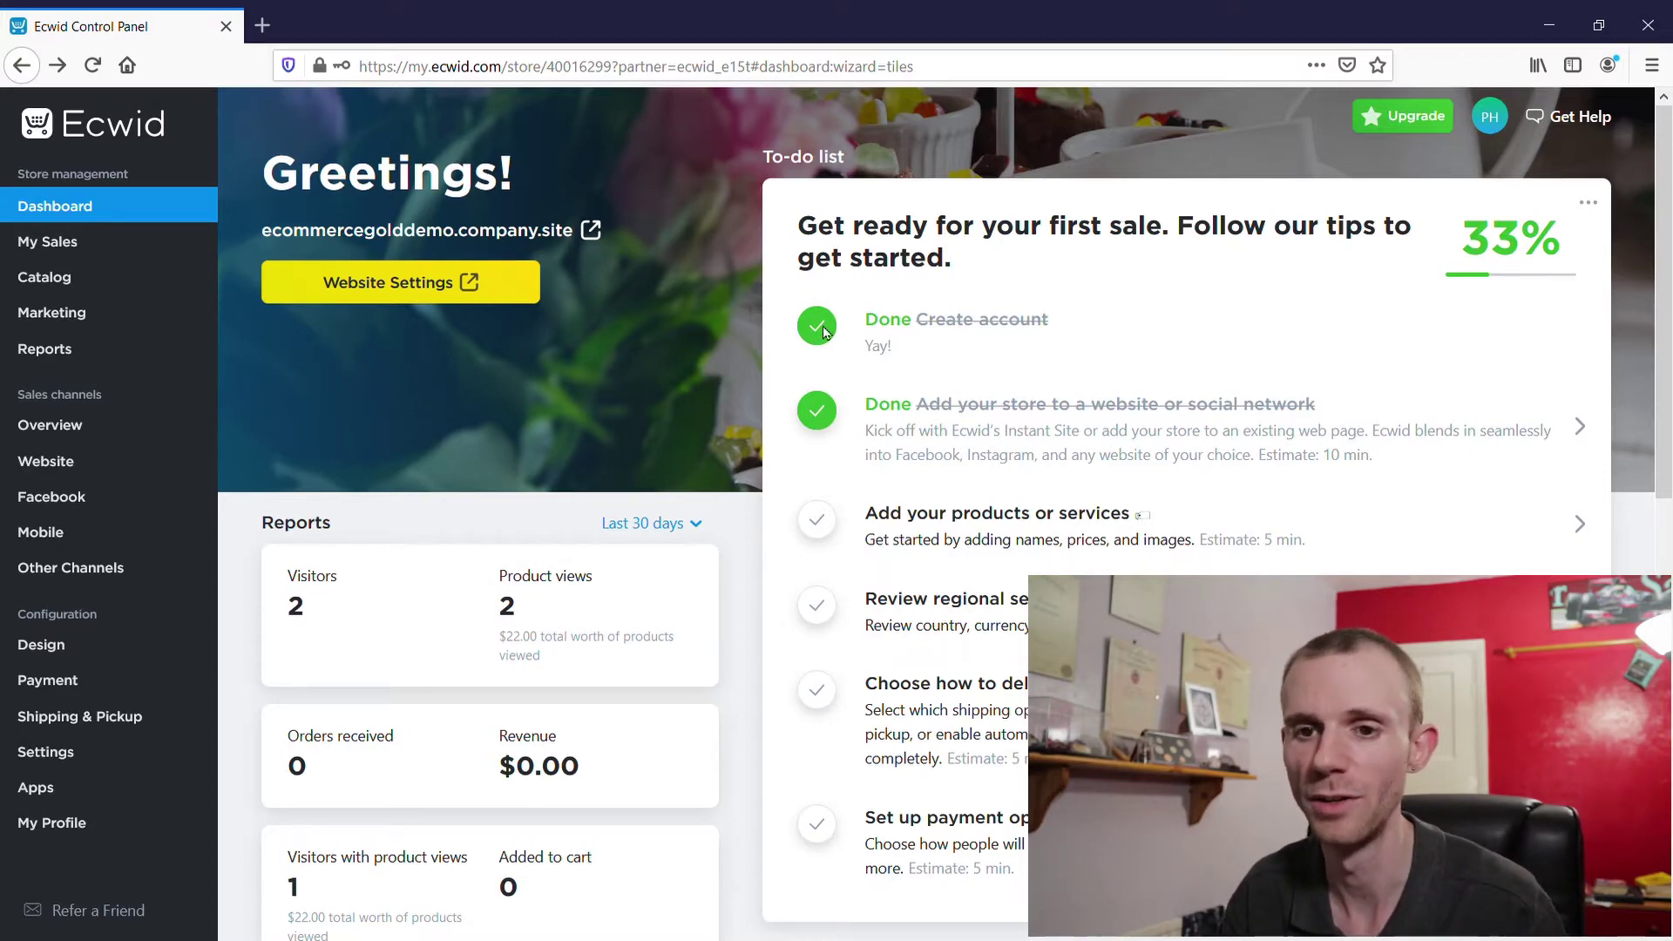
left_click(58, 279)
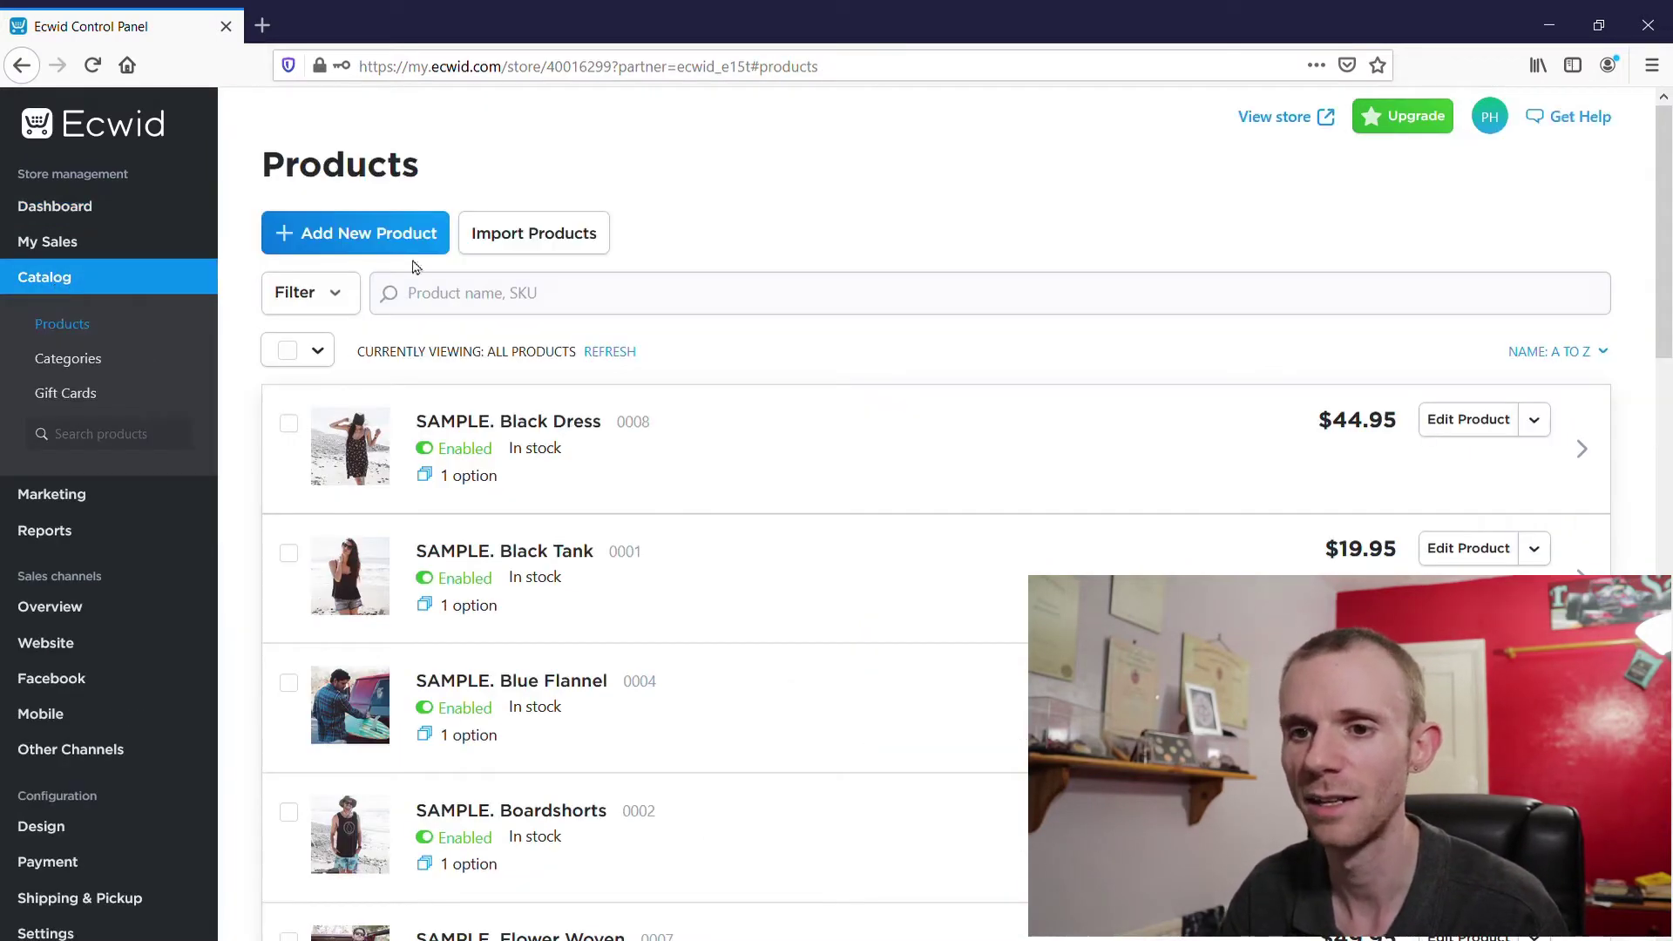
left_click(383, 231)
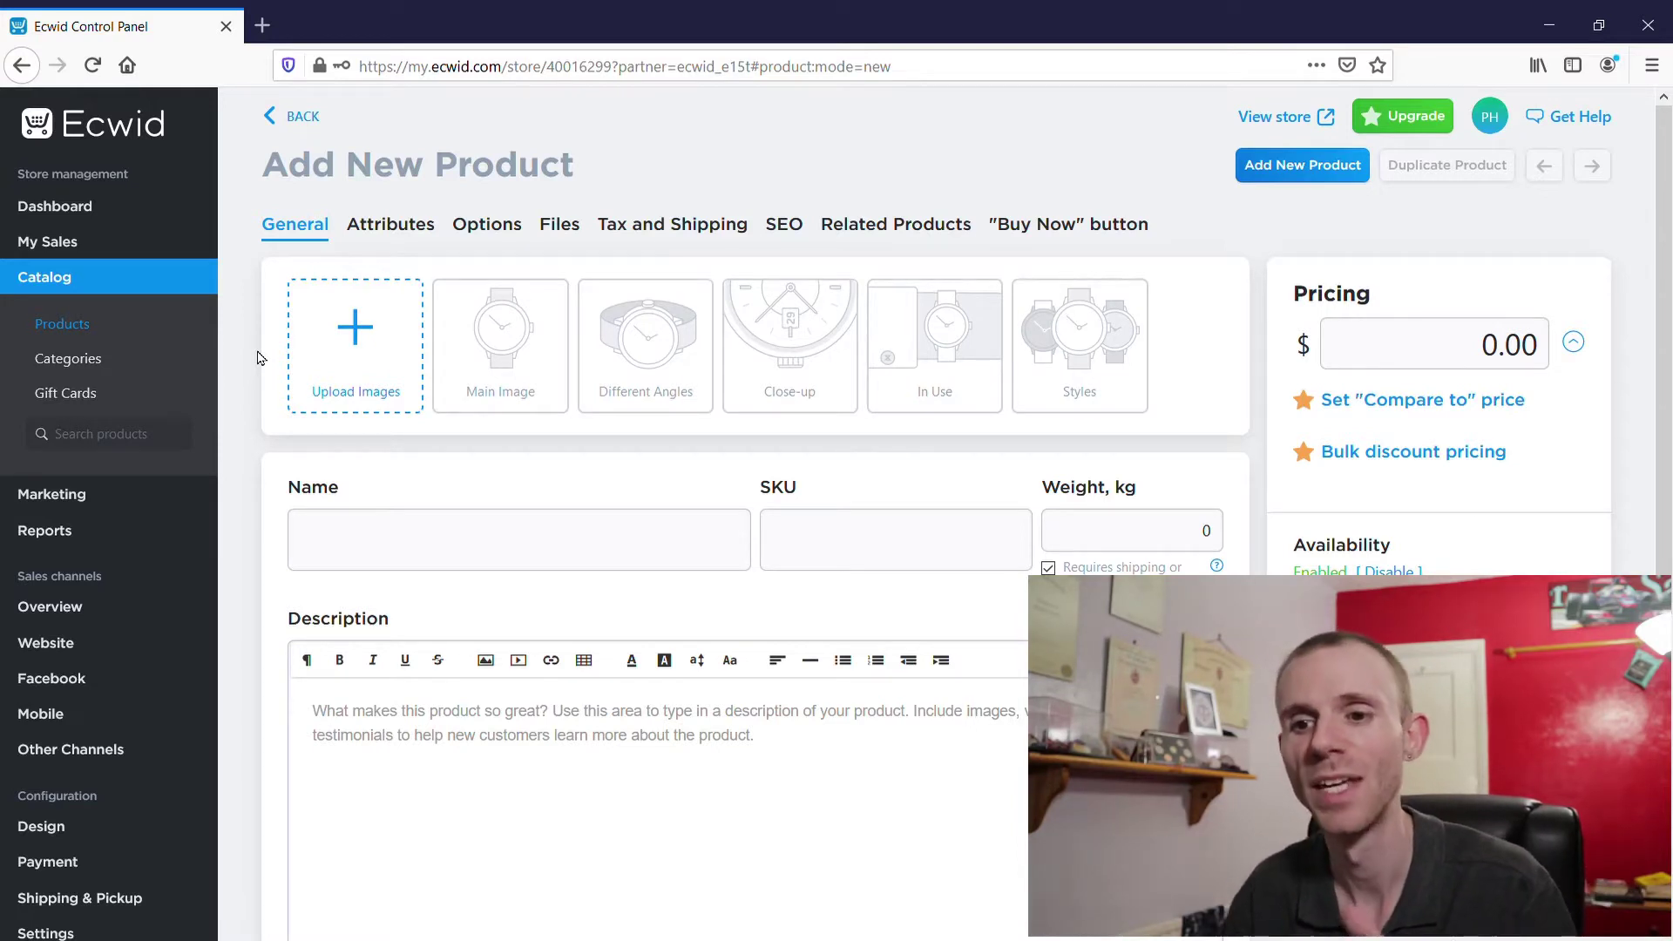
Upload the gold ring image and name the new product "Signet Ring".
left_click(373, 329)
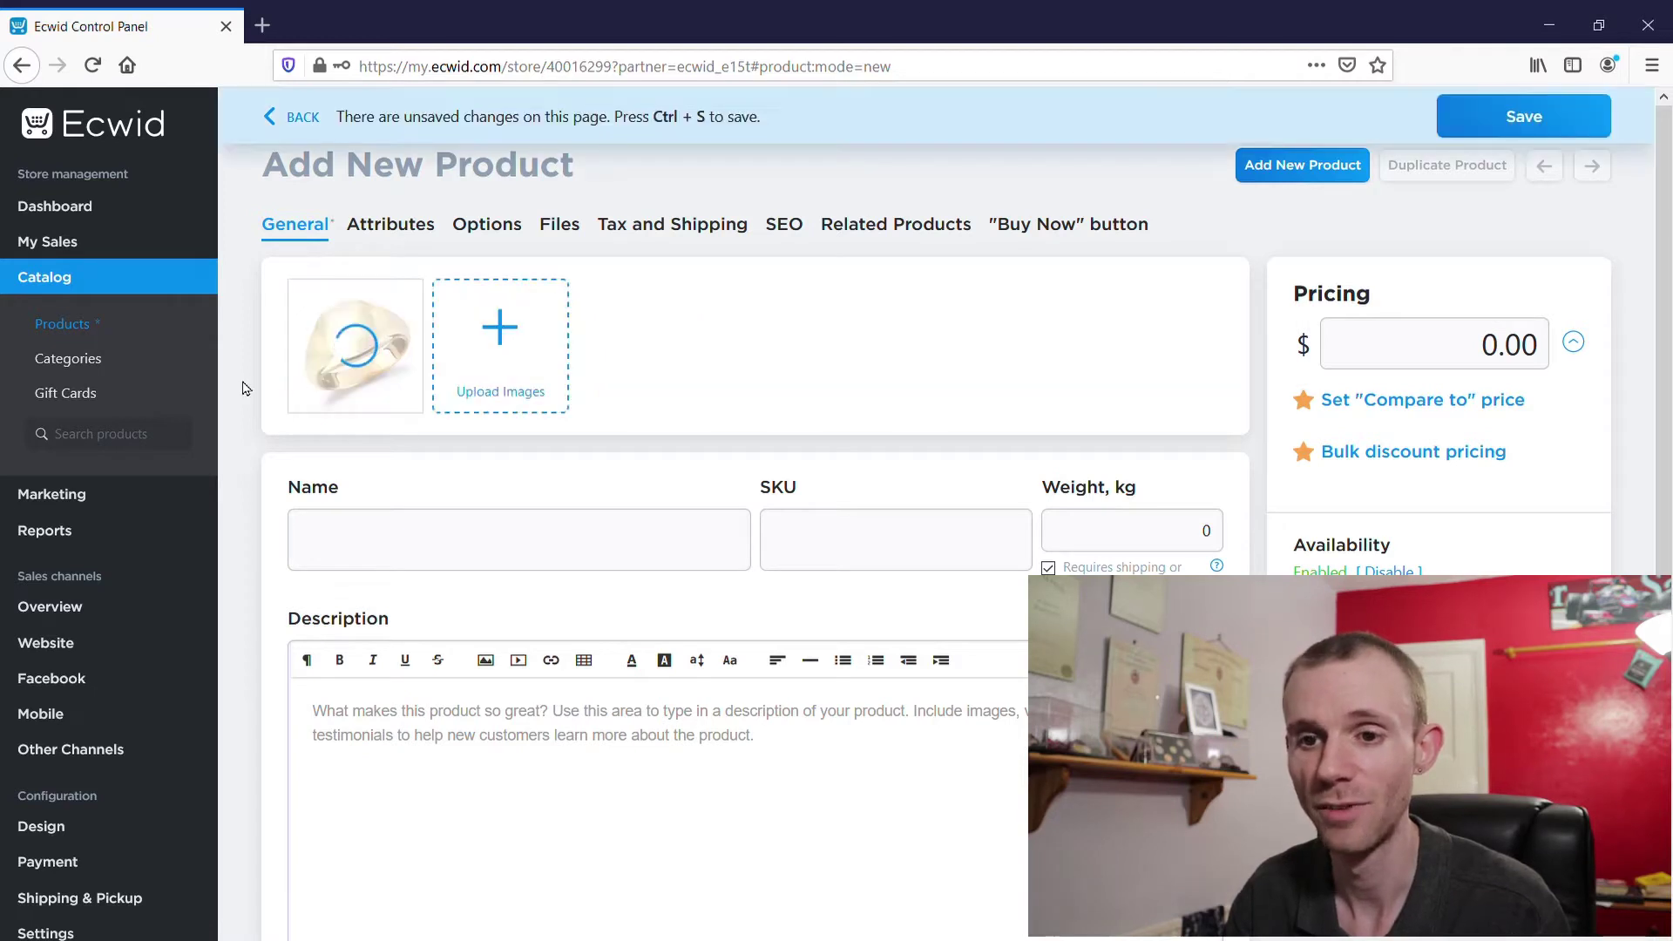
mouse_move(342, 350)
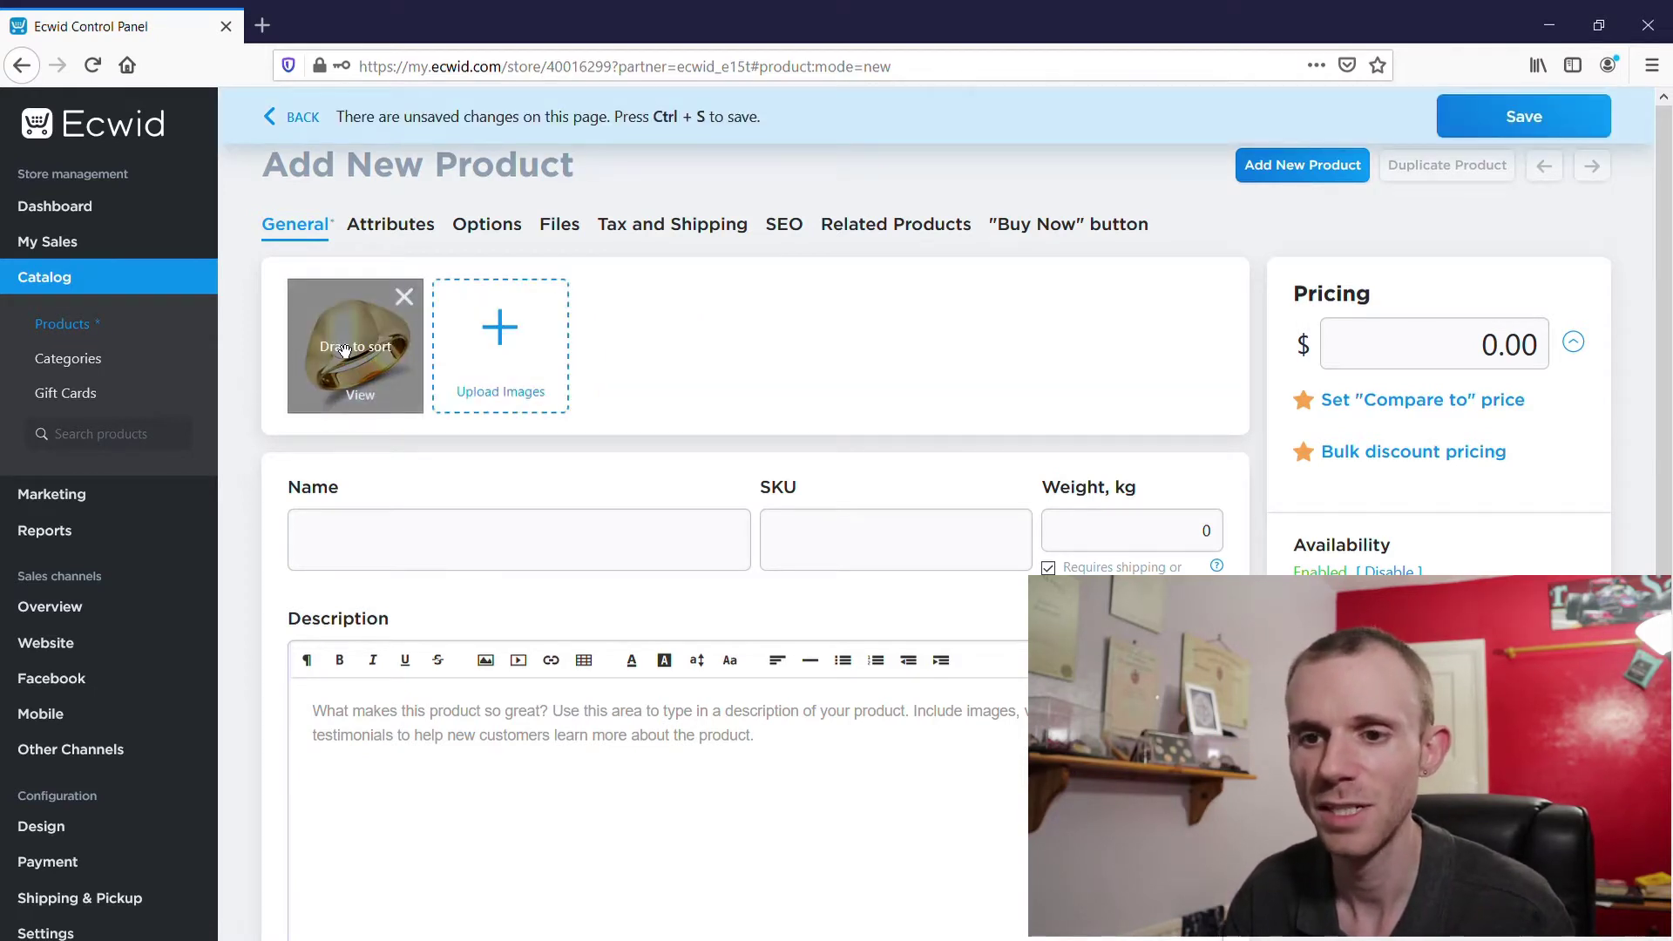
left_click(434, 553)
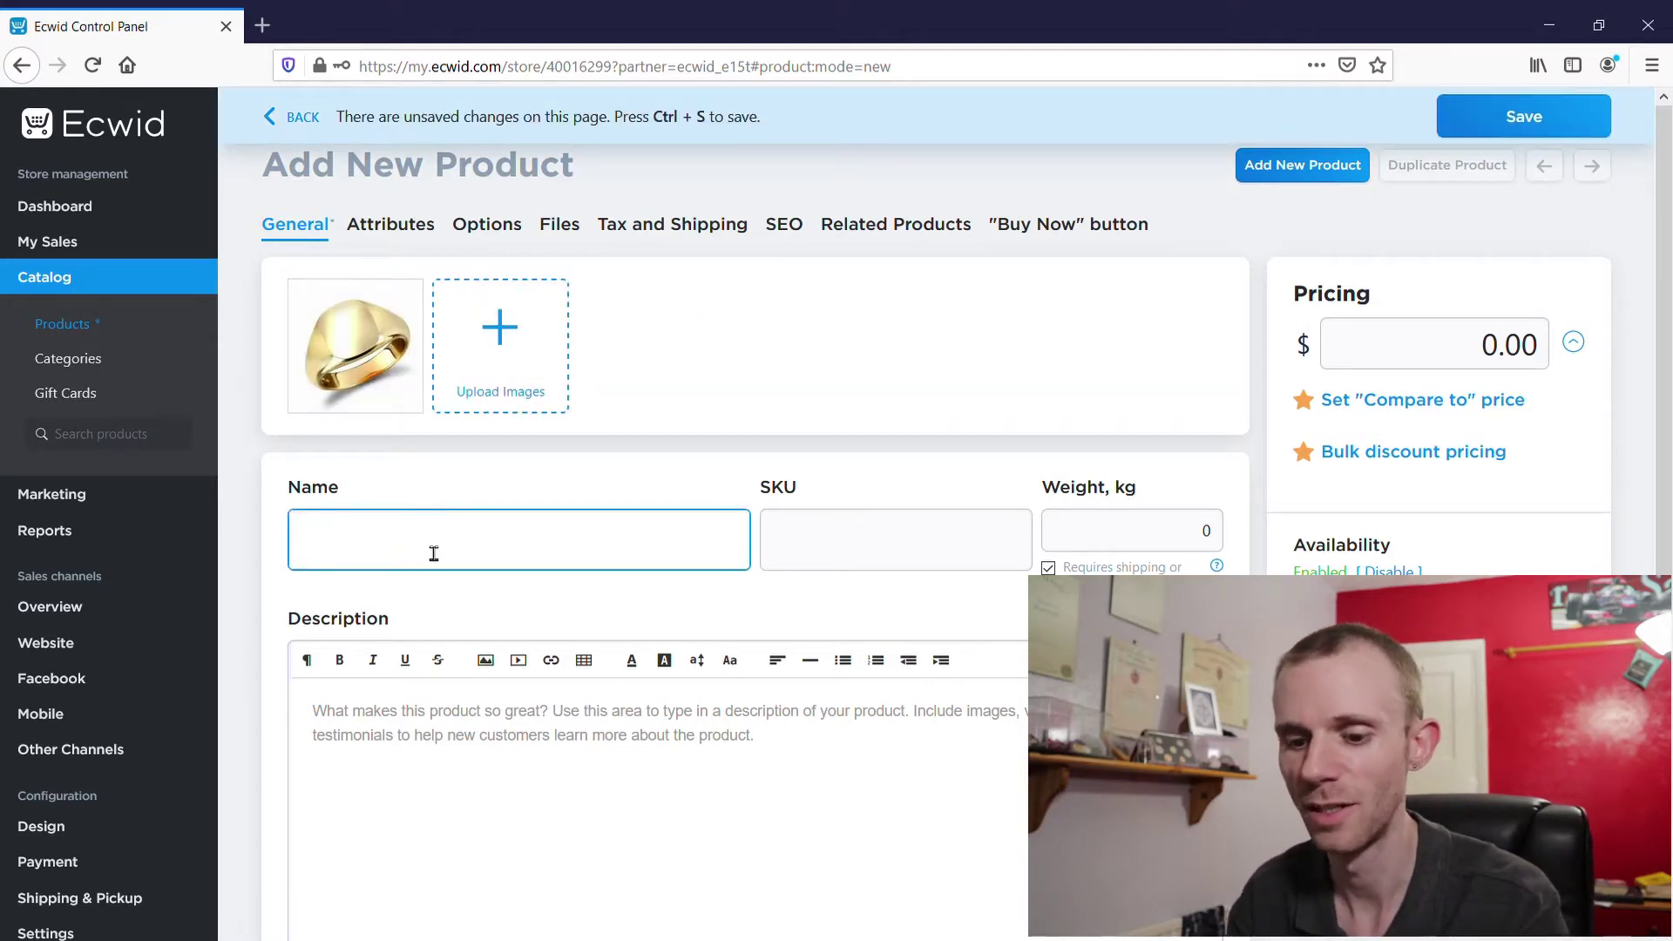
type("Signet Ring")
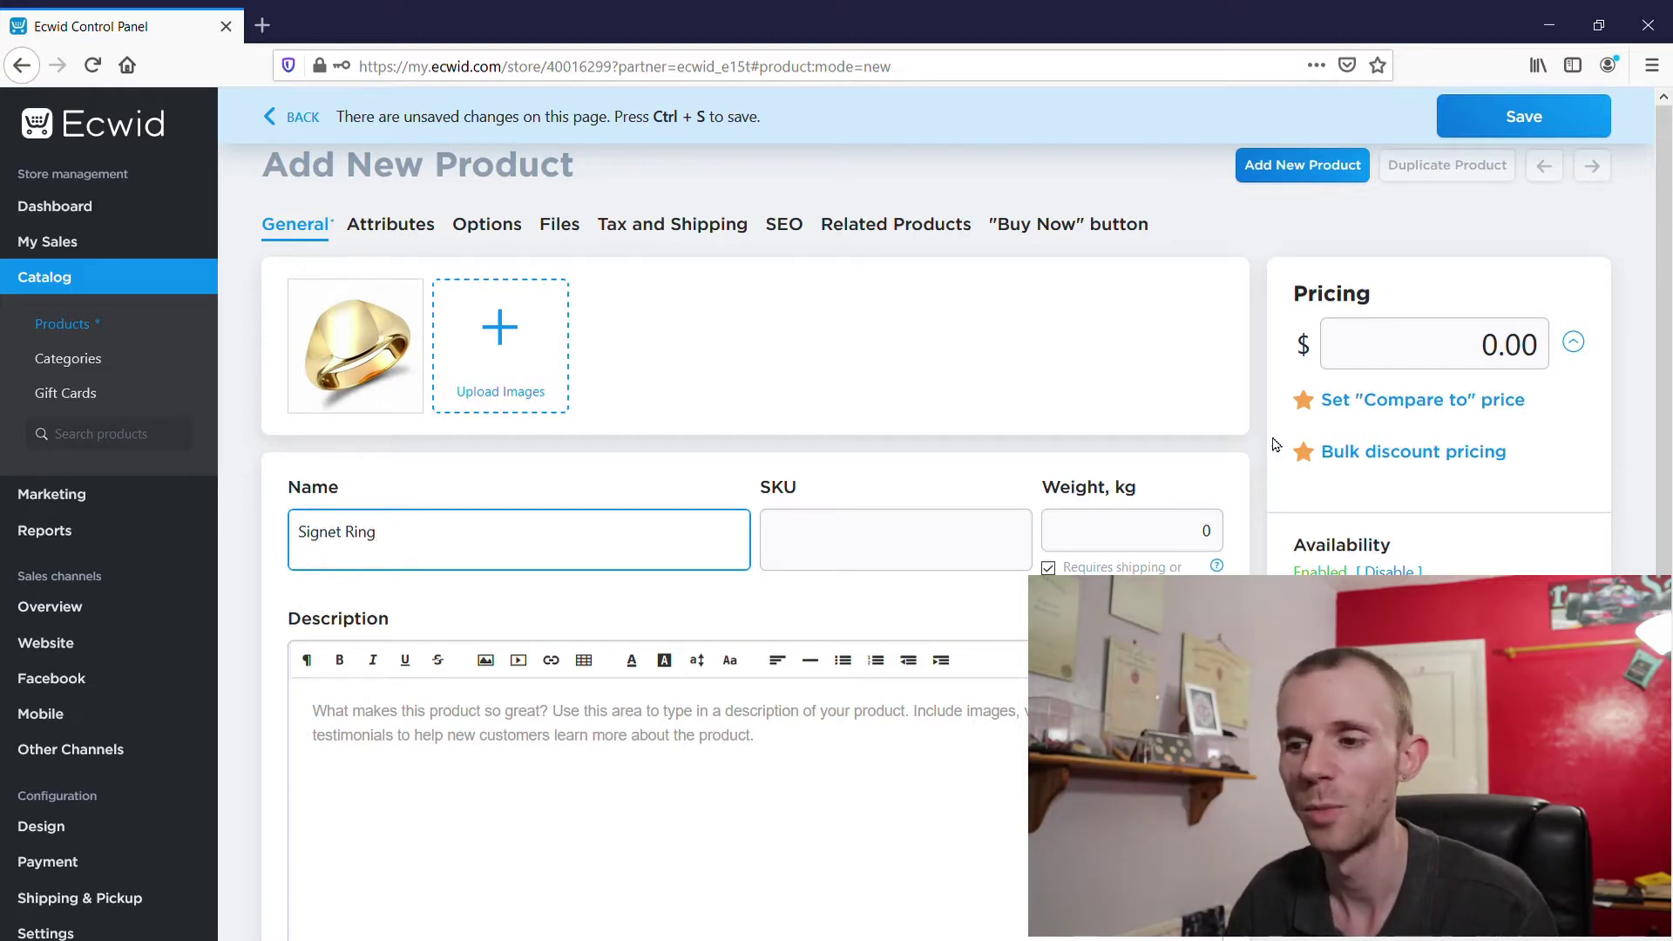
Enter the product description "This is a signet ring" and save the new product.
scroll(778, 478, "down", 1)
scroll(778, 478, "down", 2)
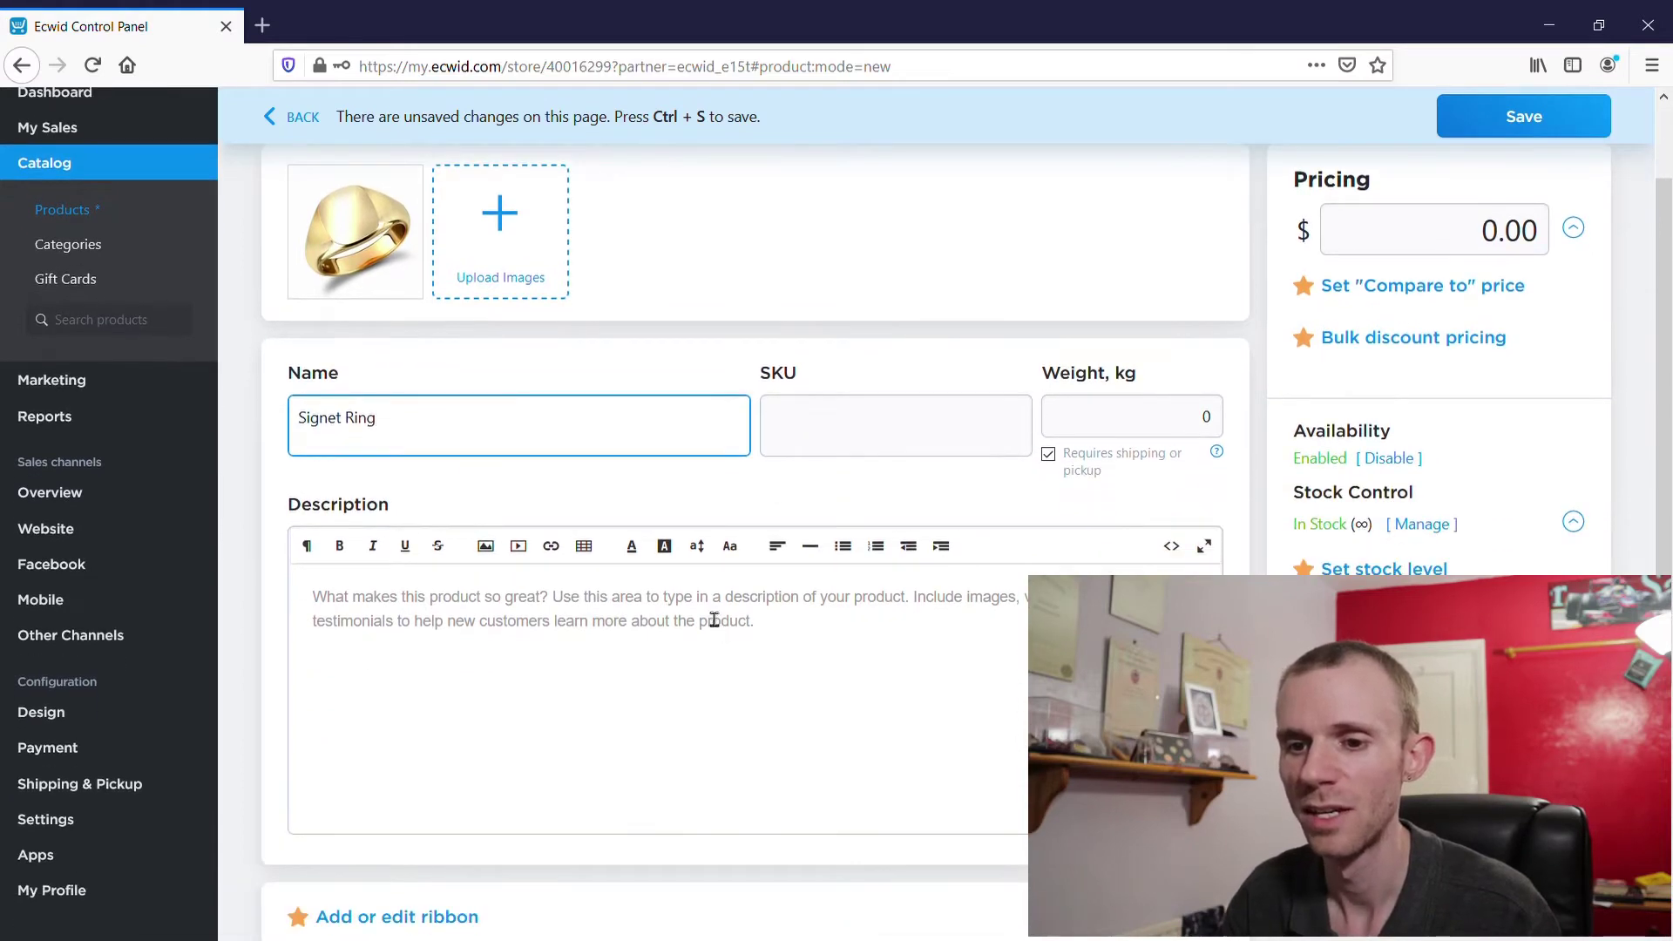
left_click(734, 629)
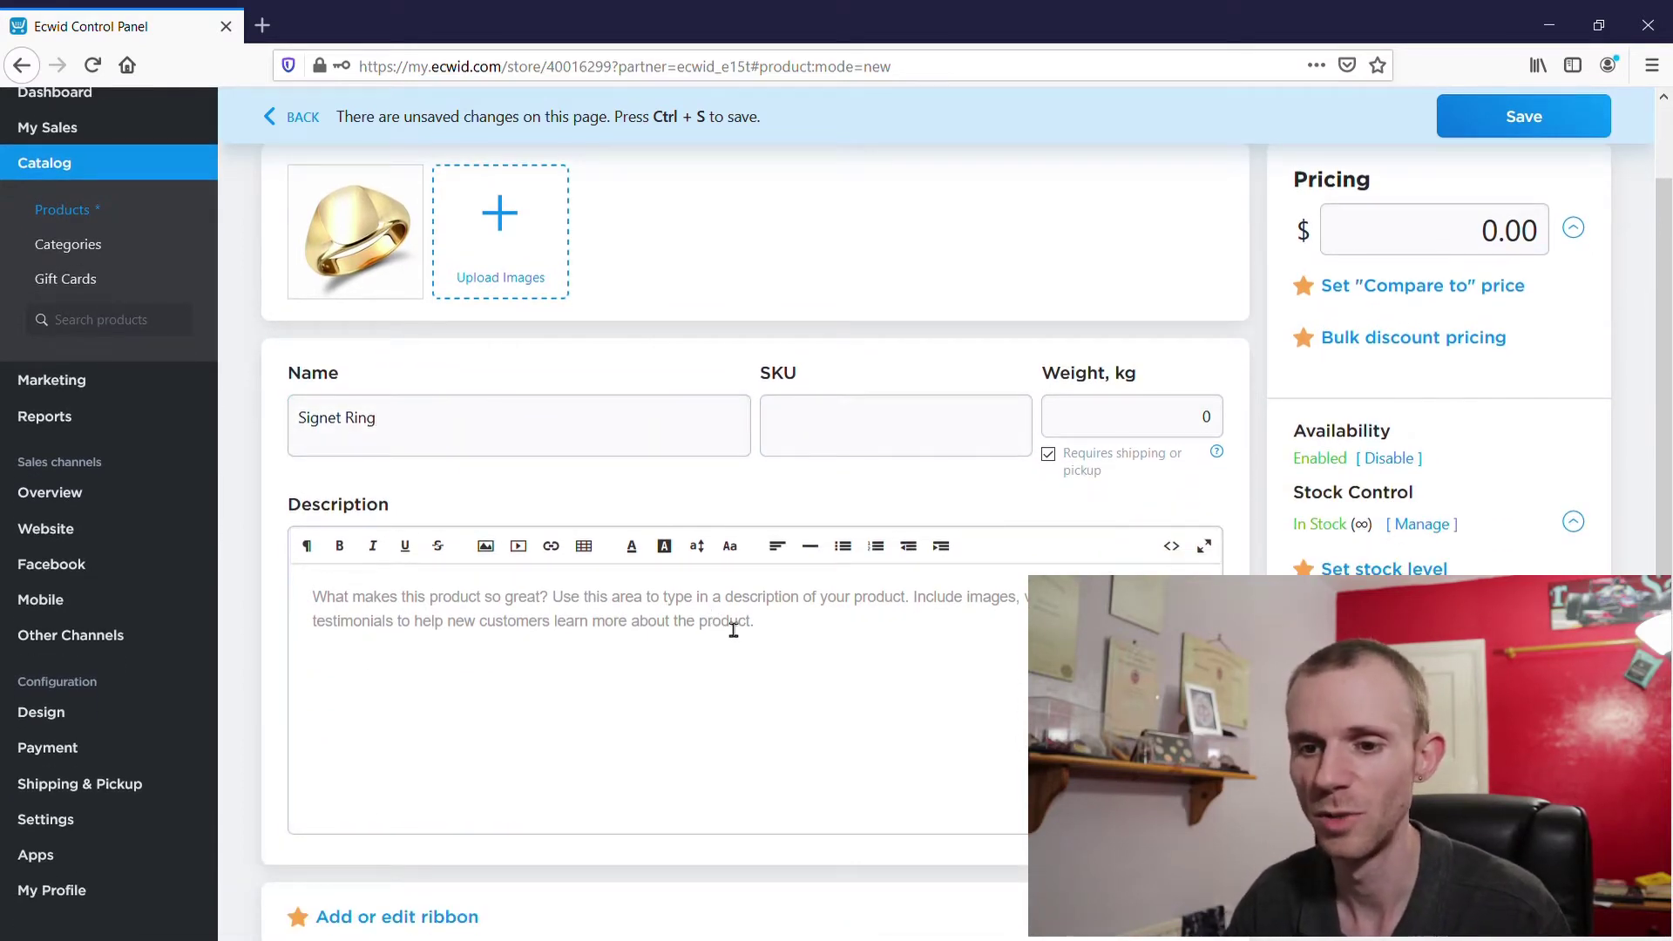
type("Th")
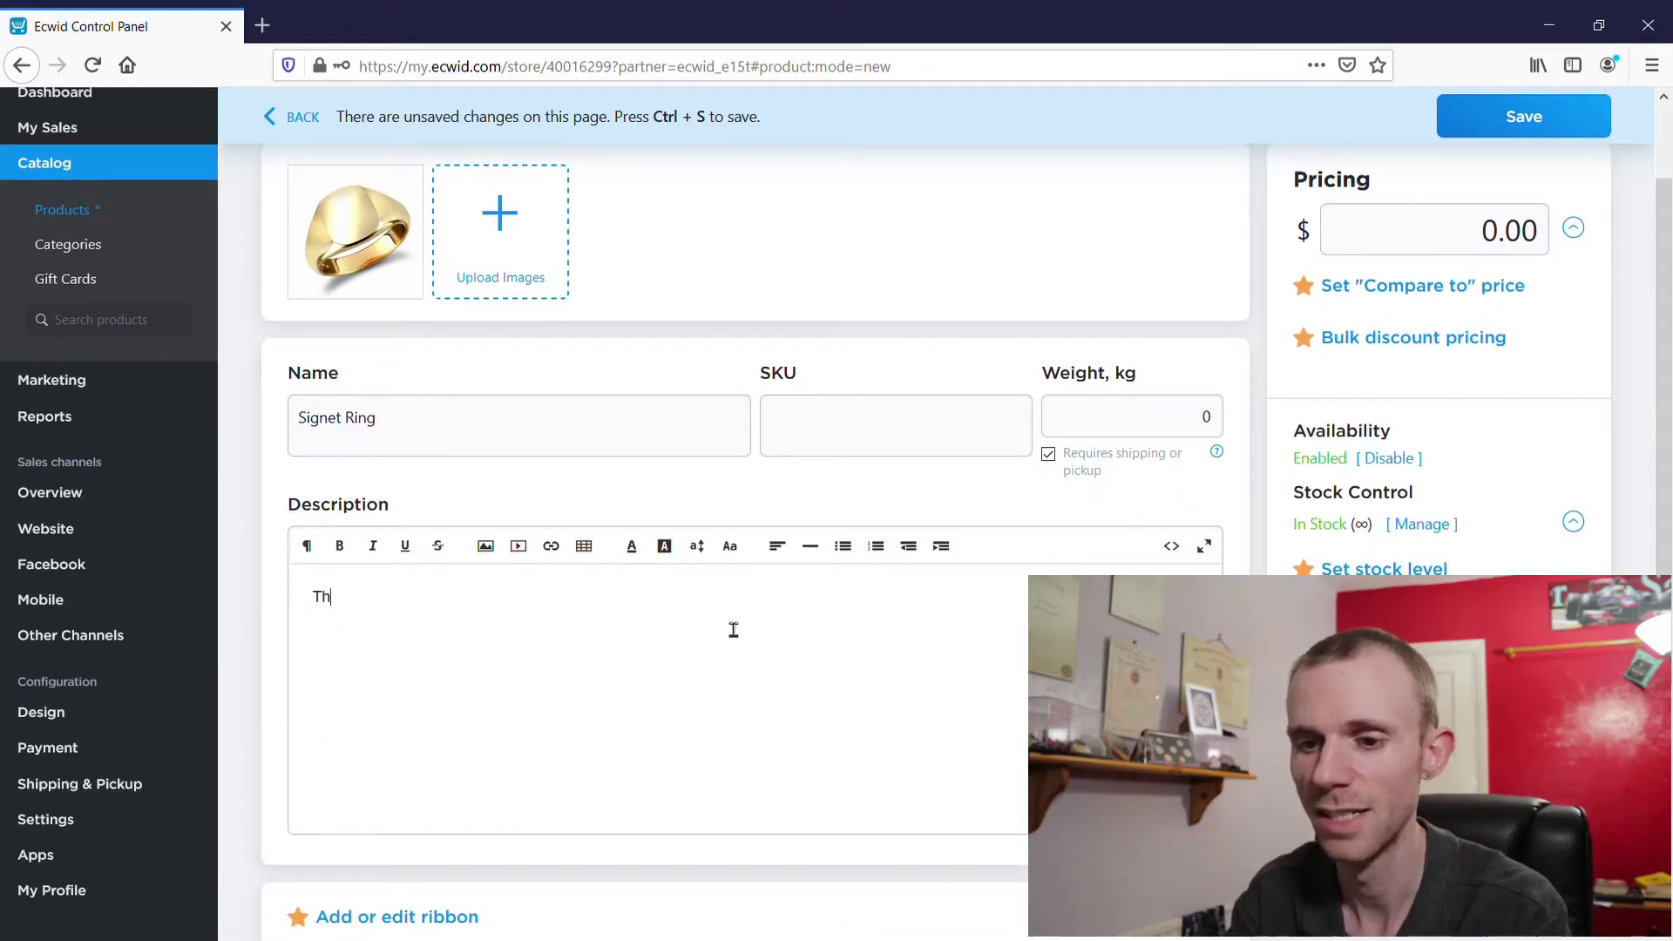
type("is is a signet ru")
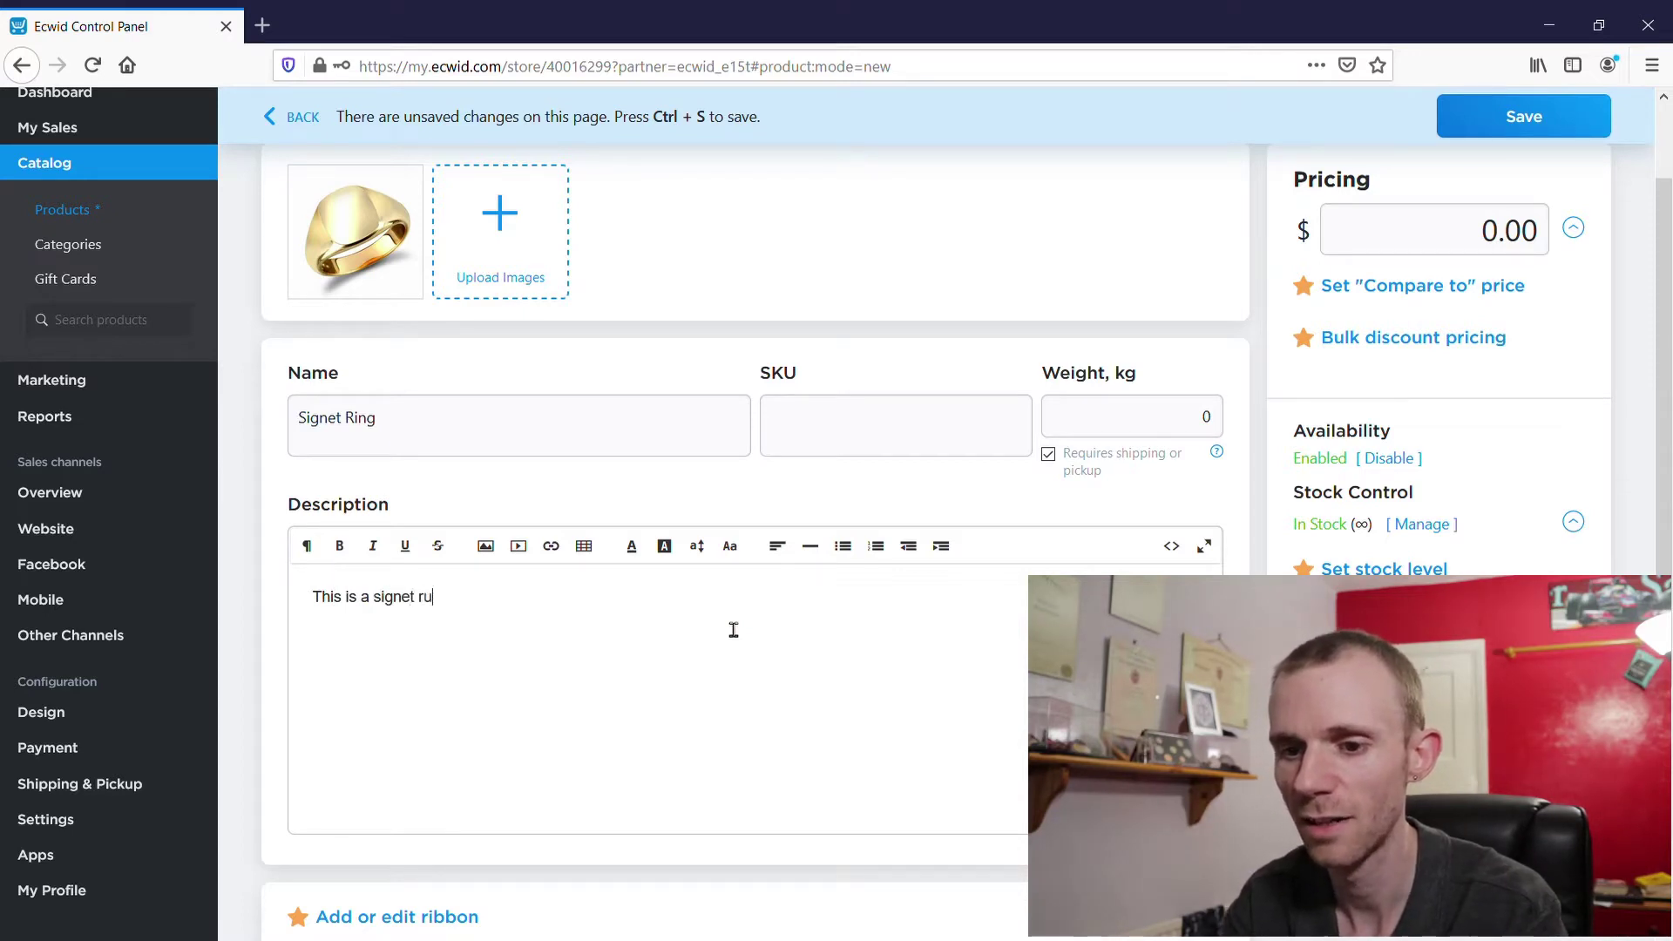
key("BackSpace")
type("ing")
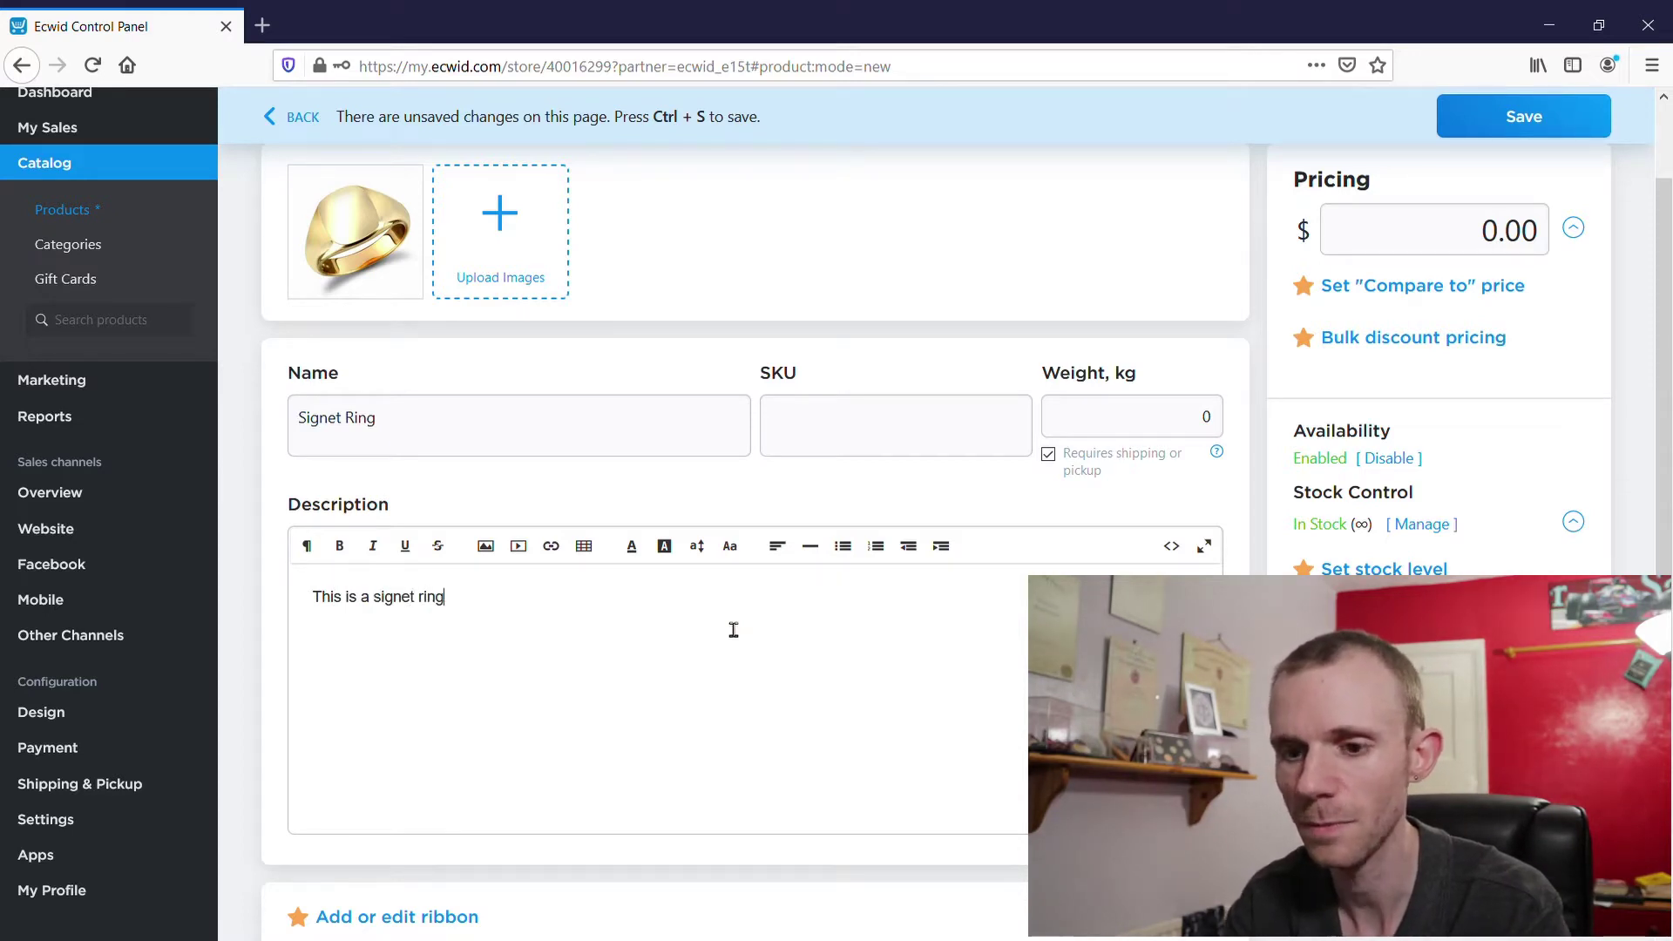
scroll(496, 825, "down", 4)
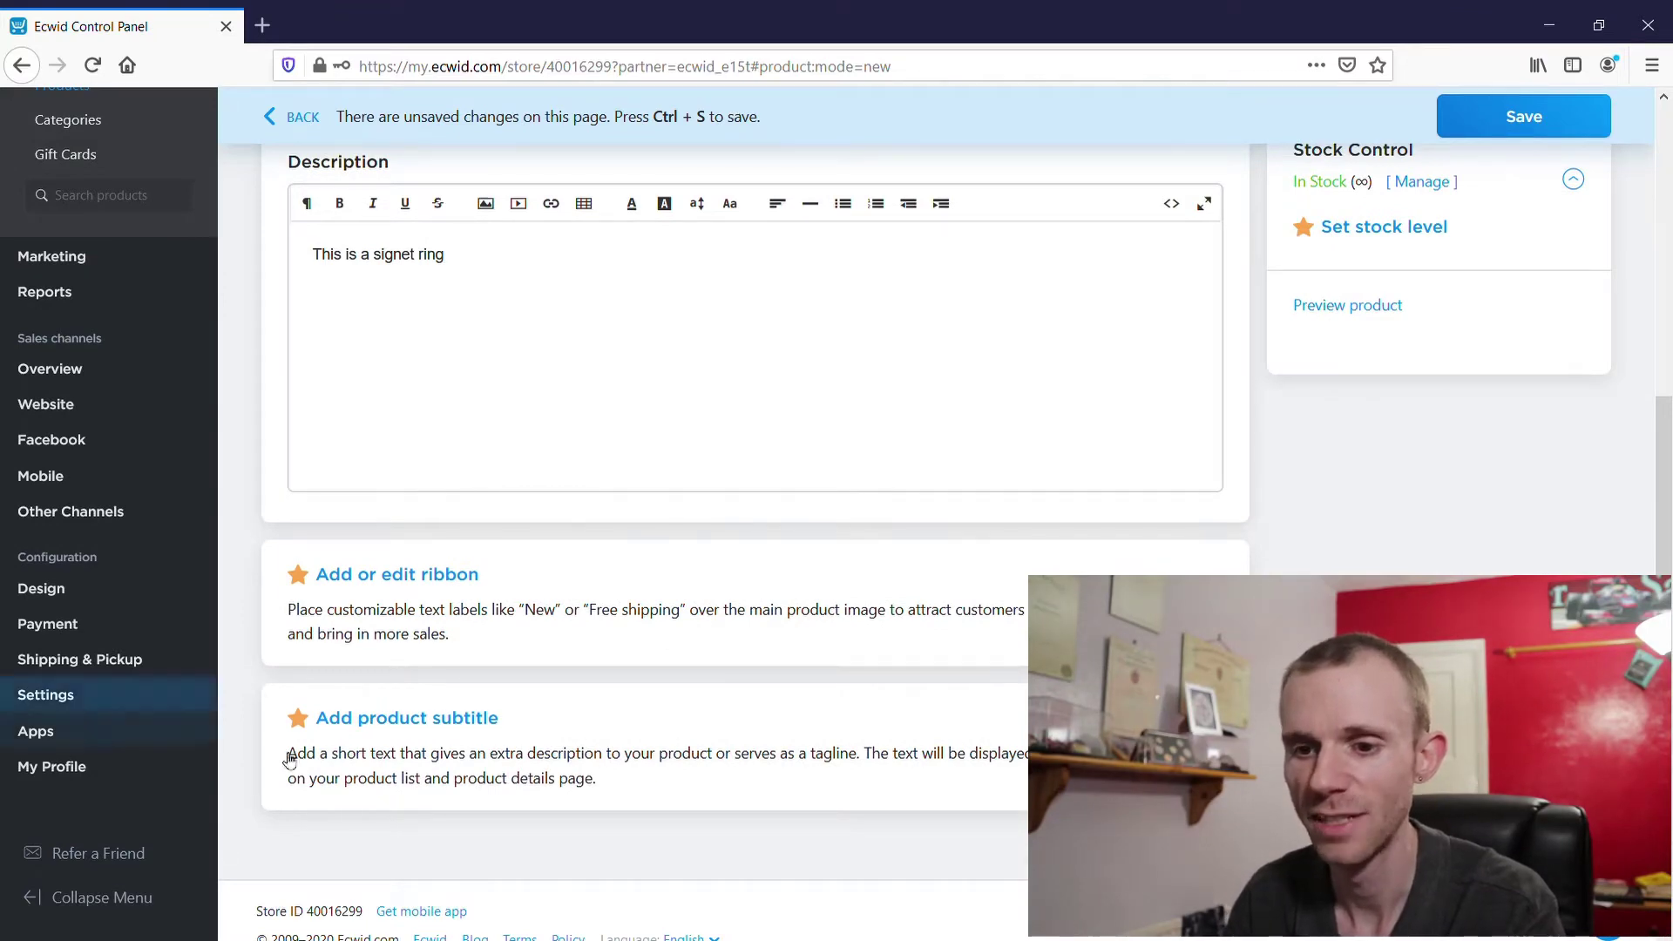
scroll(610, 623, "up", 5)
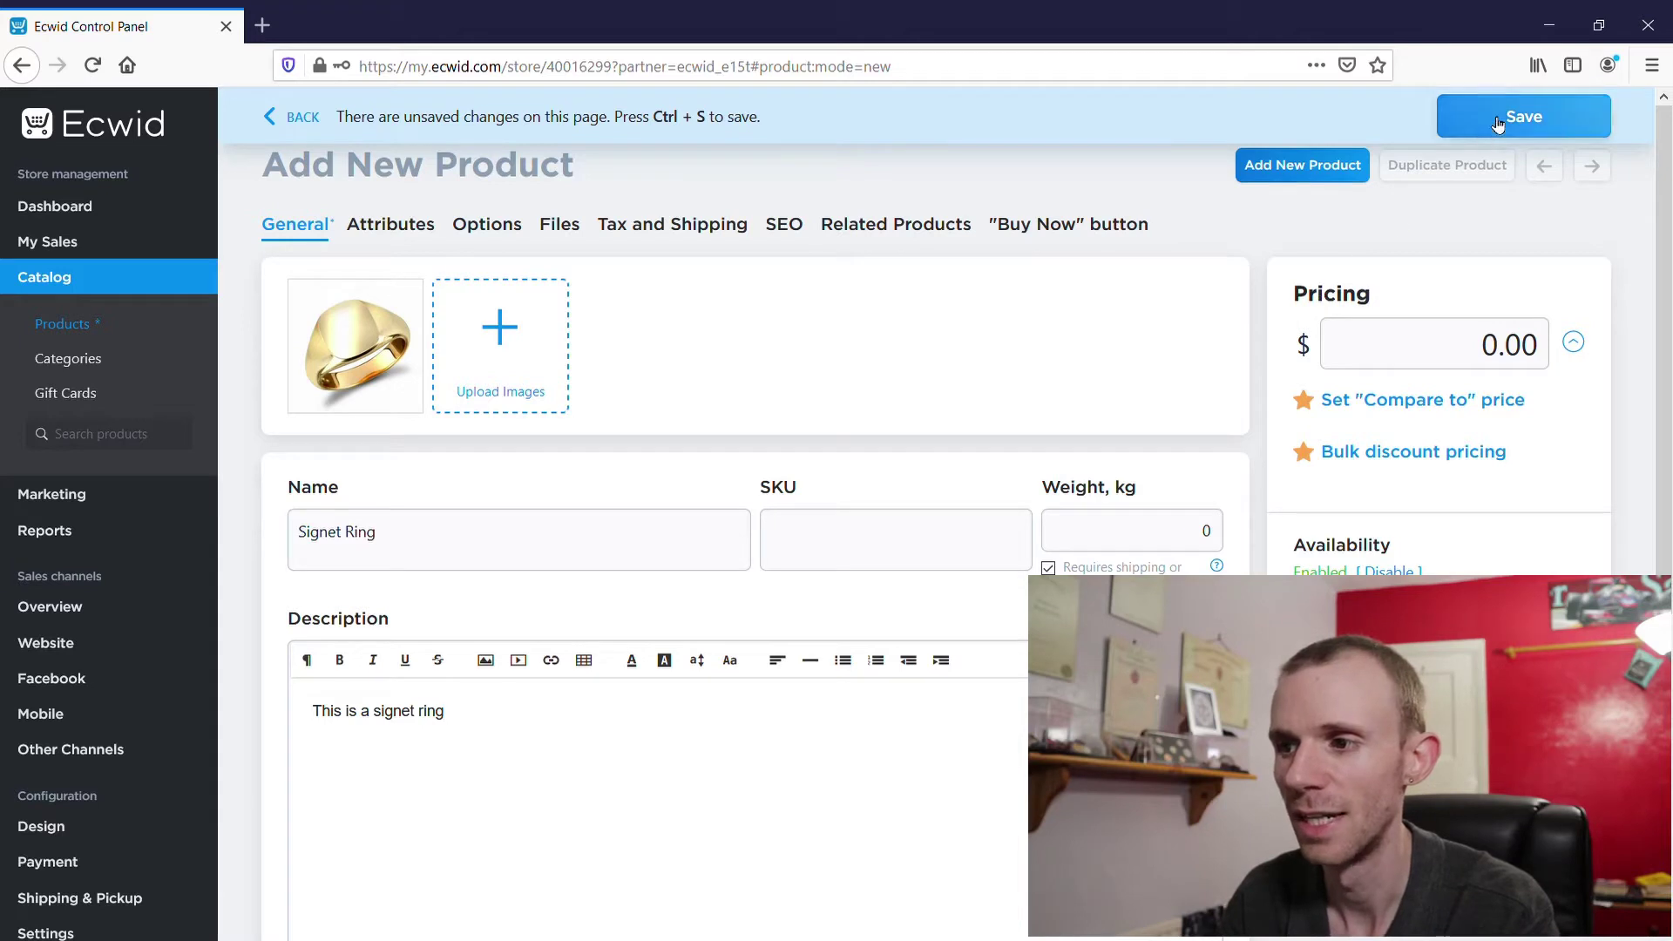
left_click(1536, 120)
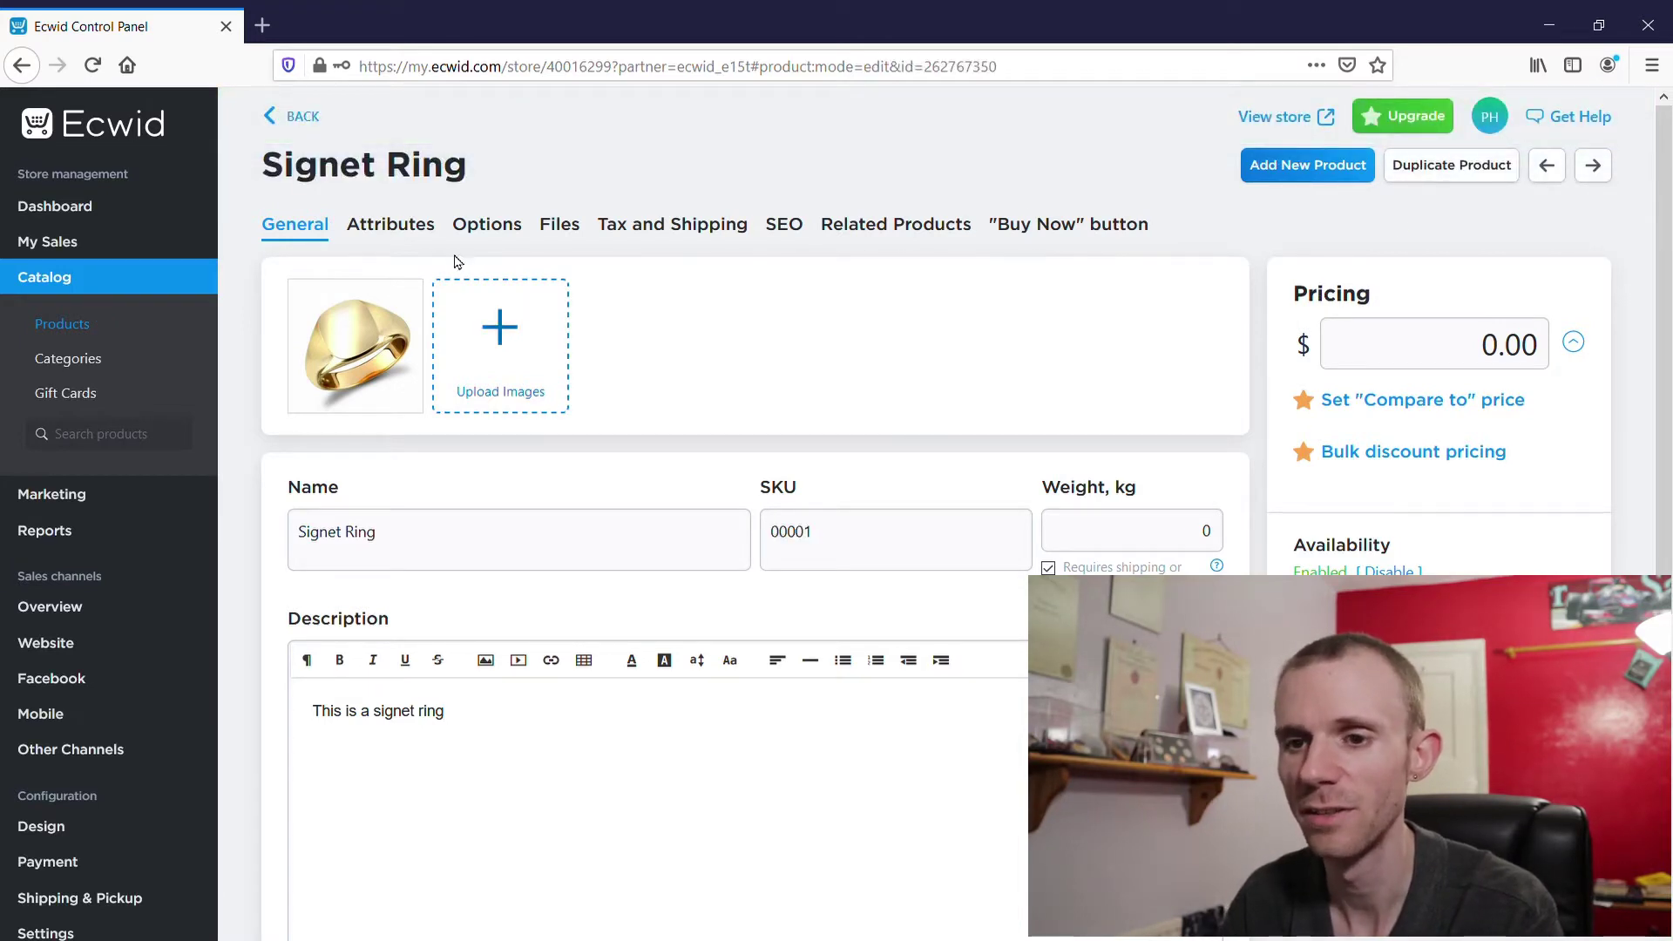
View the Signet Ring's attributes and add a new product option named "Size".
left_click(394, 233)
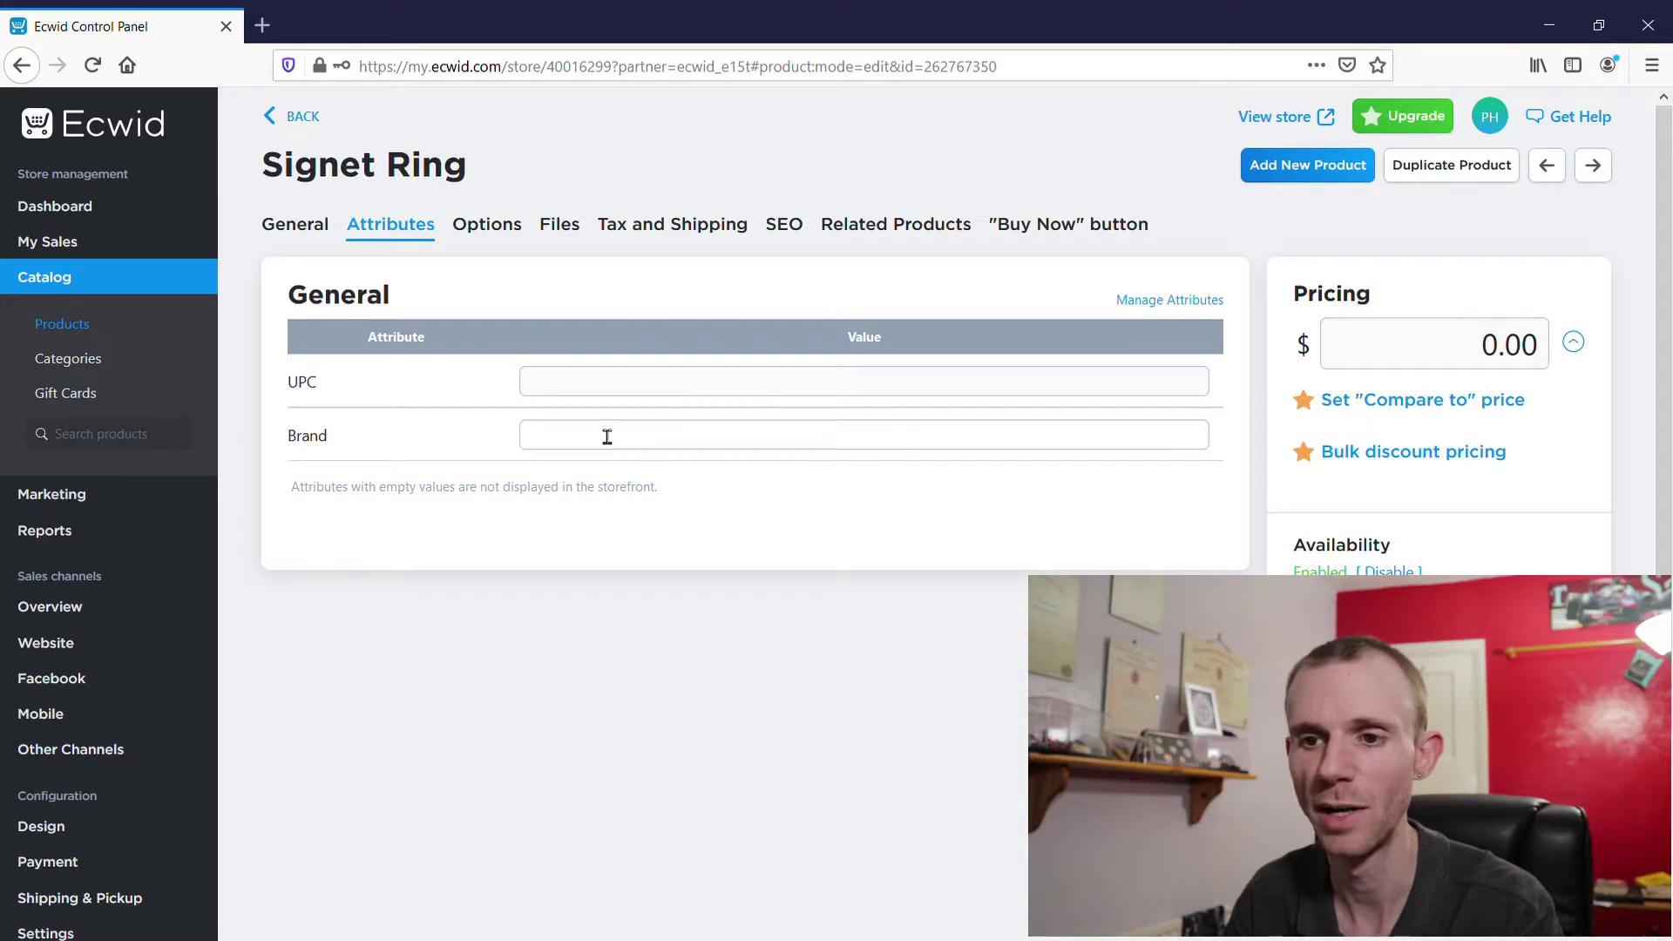
left_click(506, 229)
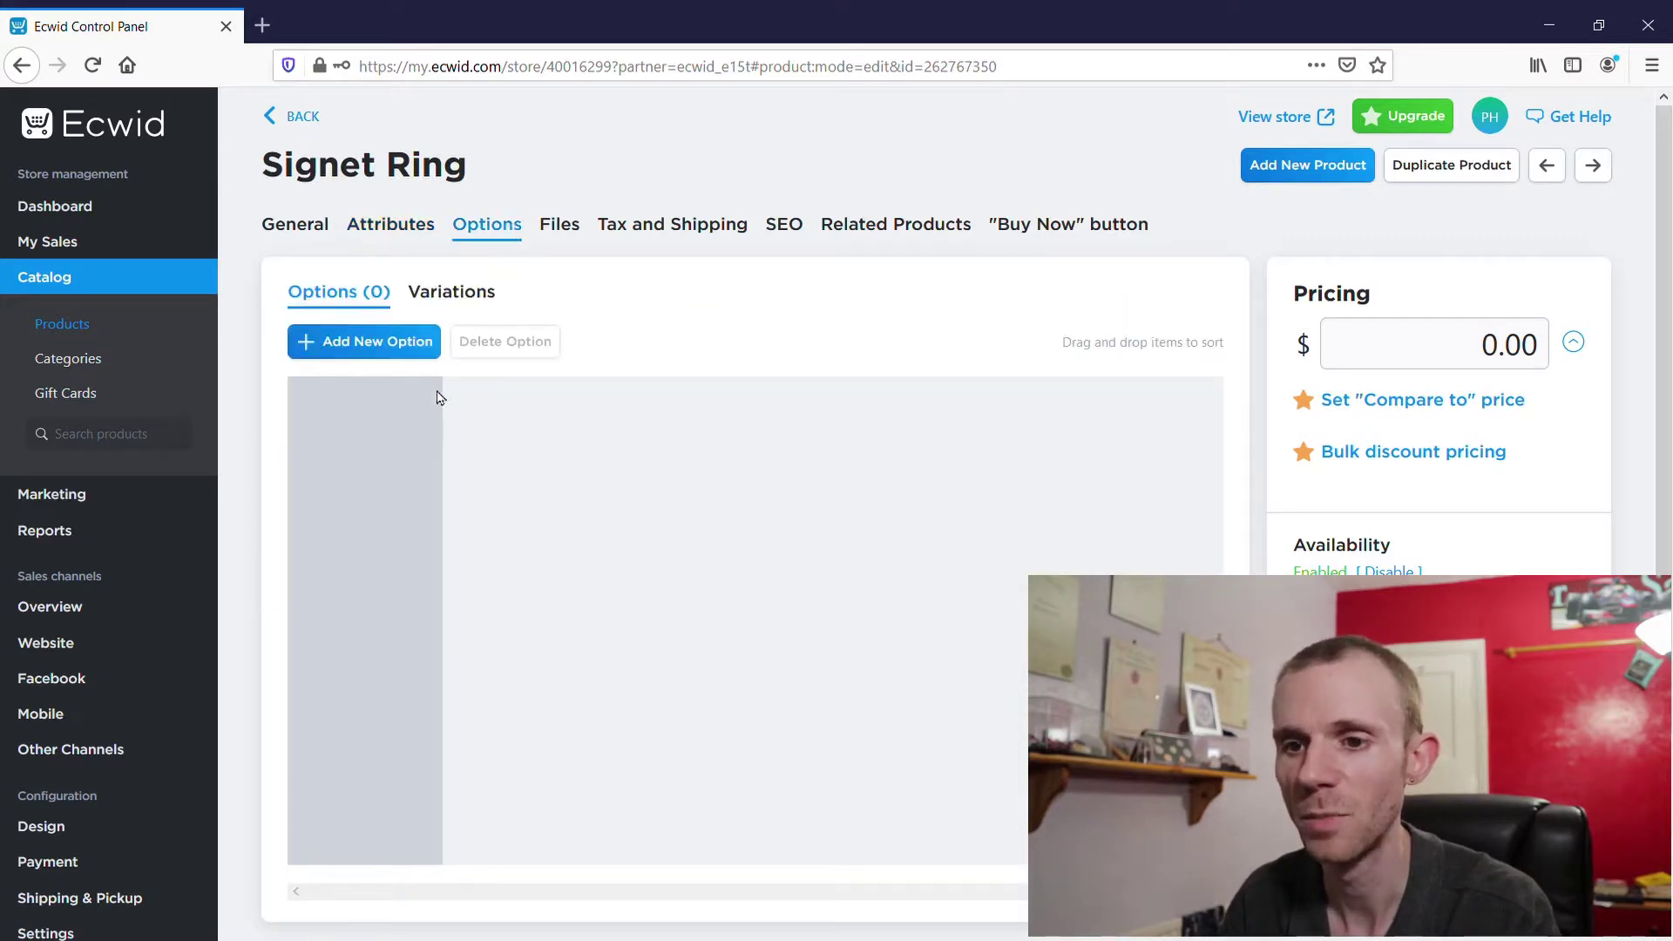
left_click(384, 351)
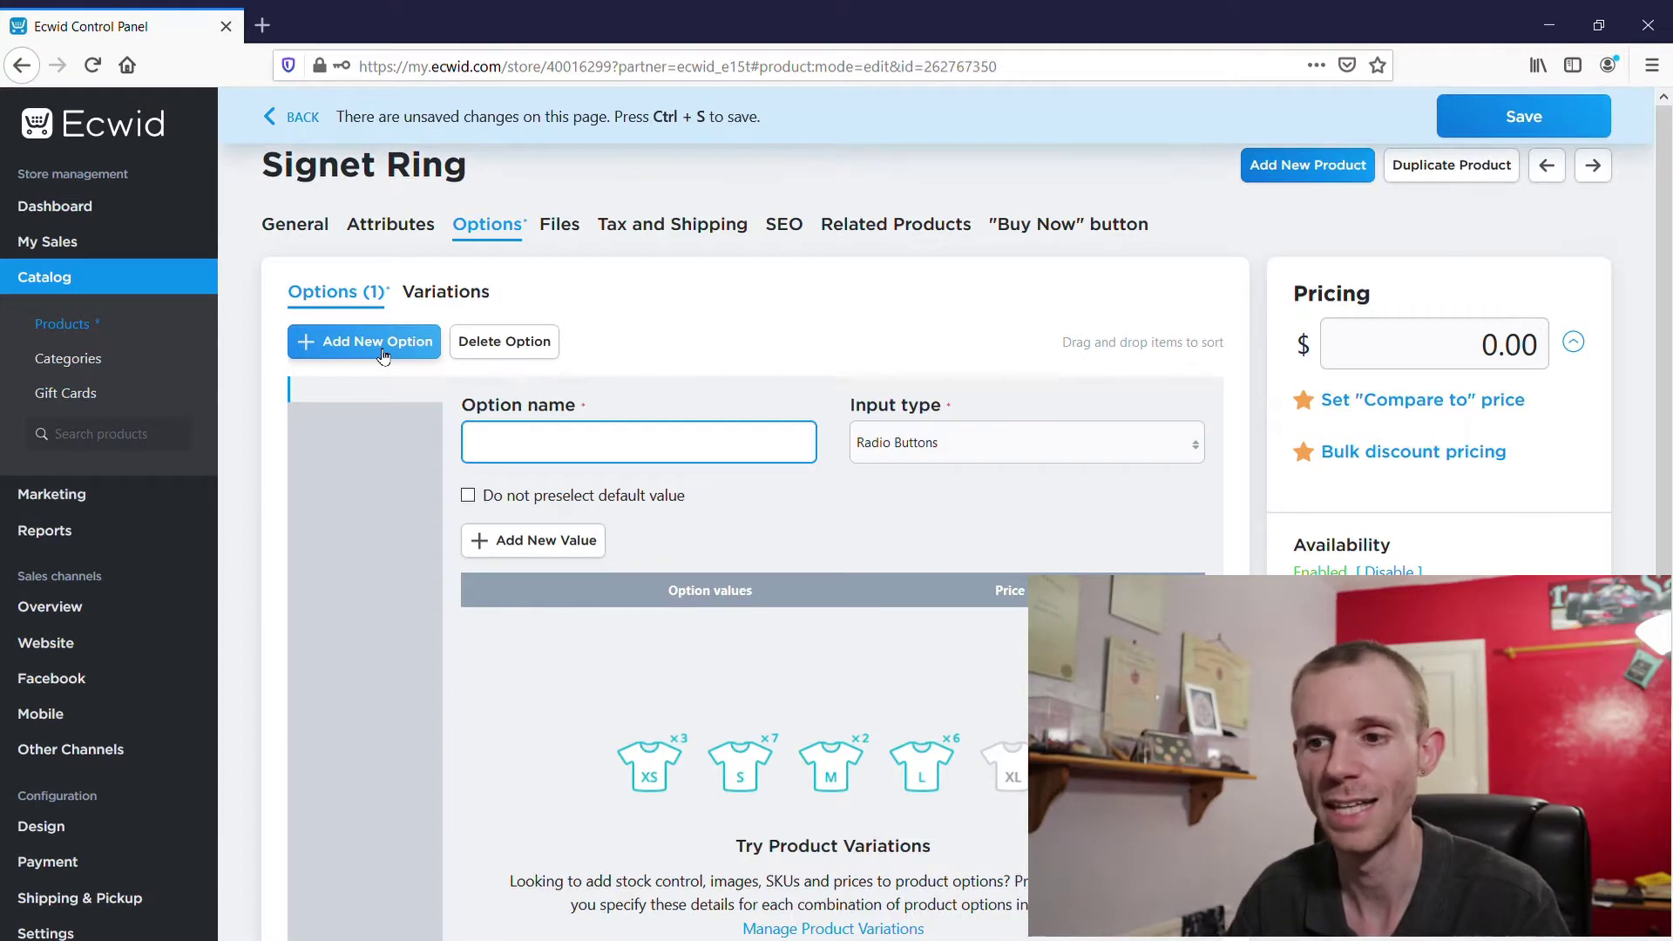
type("Size")
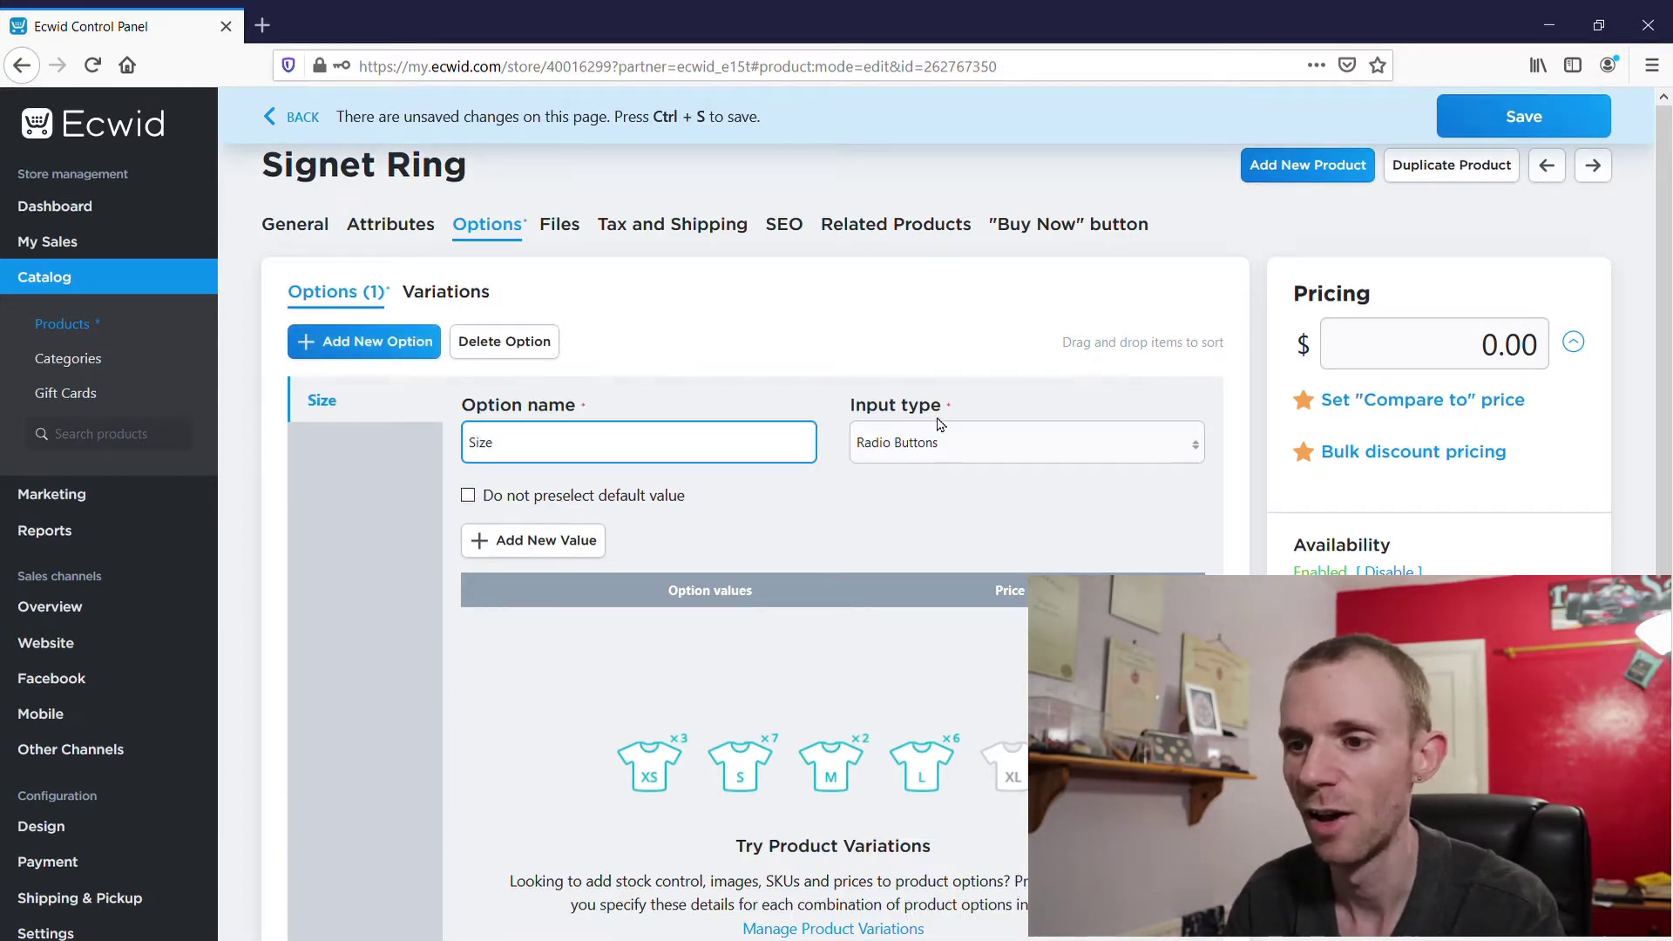
Add the values L, M and N to the Size option and save the product.
left_click(522, 550)
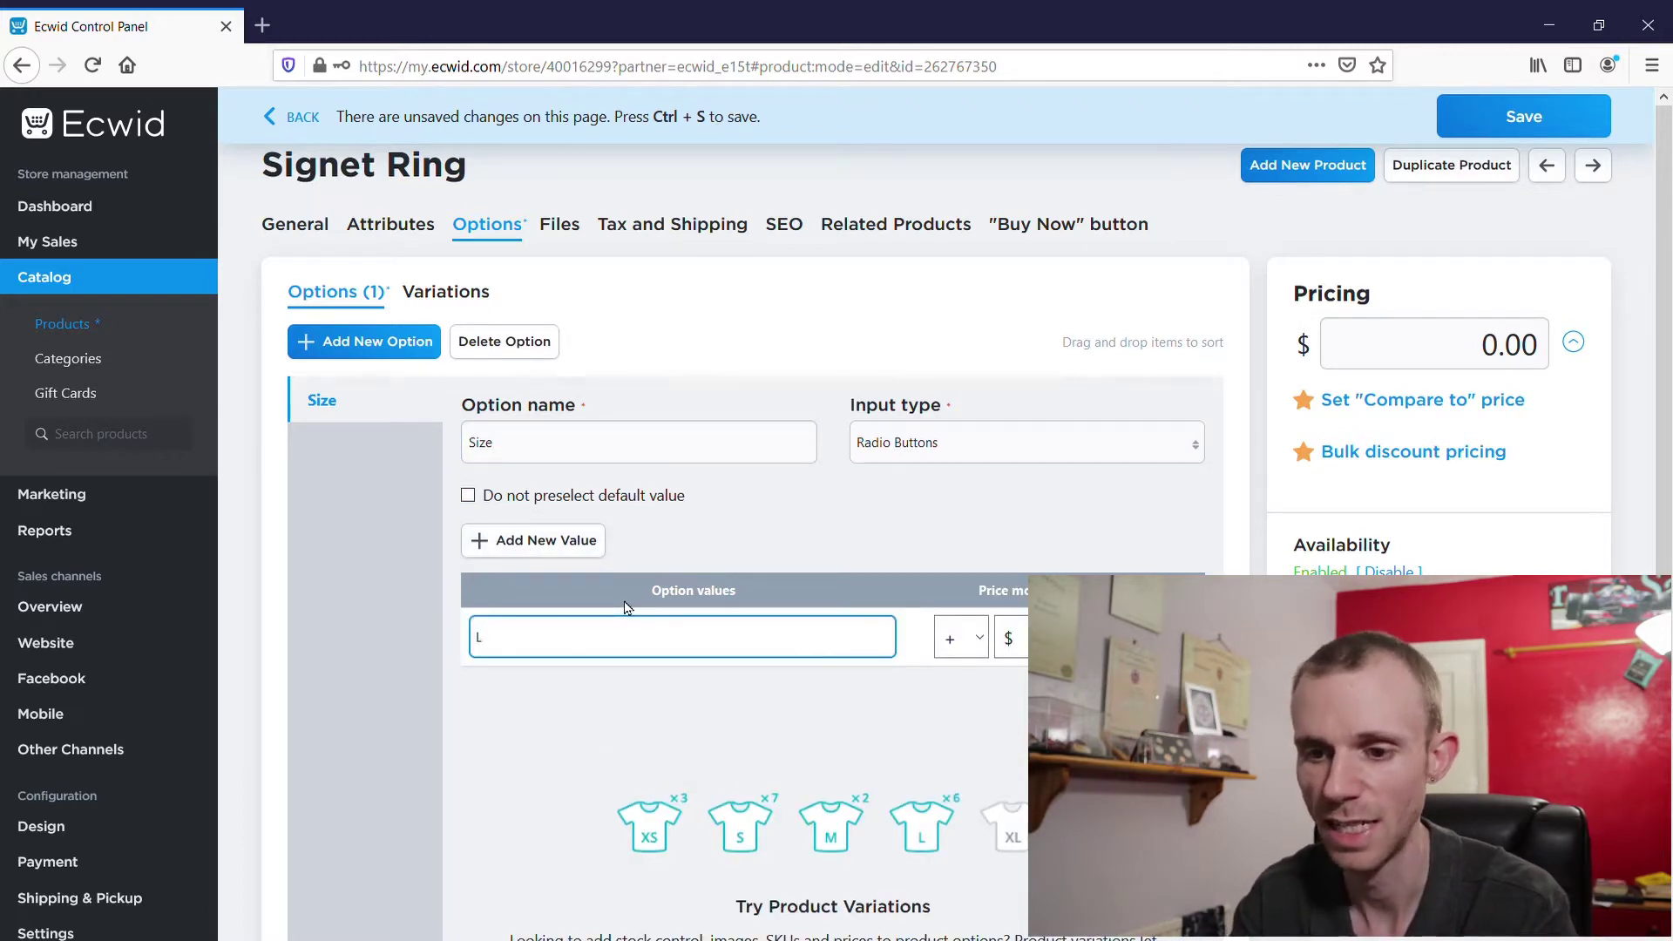
type("L")
left_click(553, 542)
type("M")
left_click(535, 540)
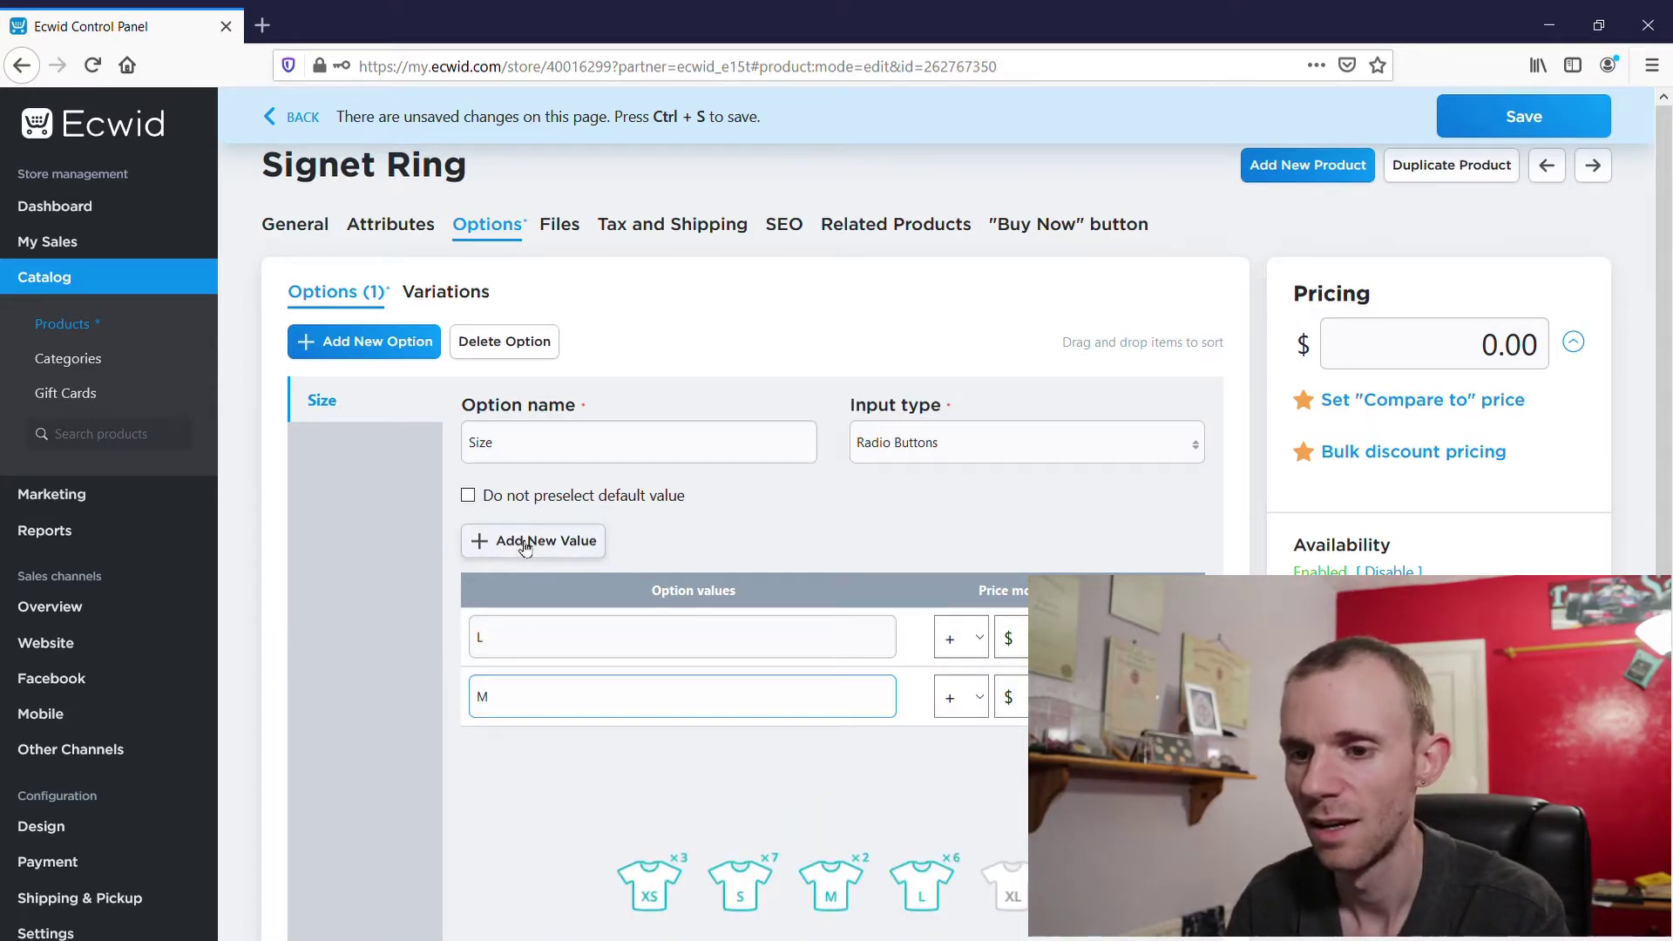
type("N")
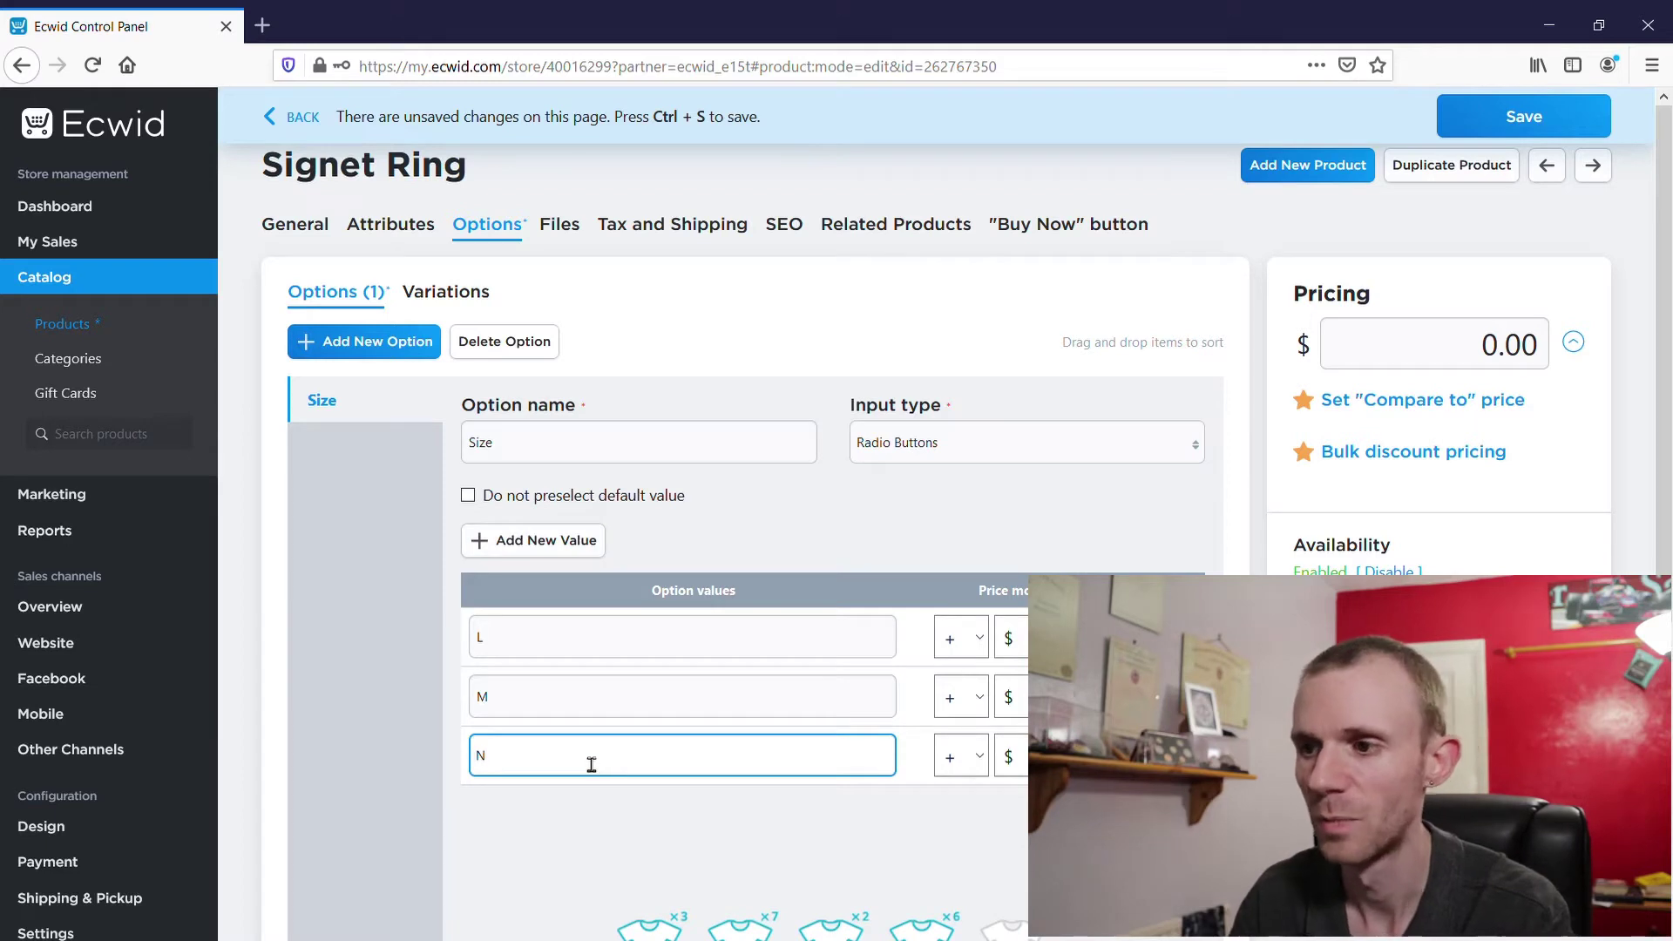
left_click(1517, 118)
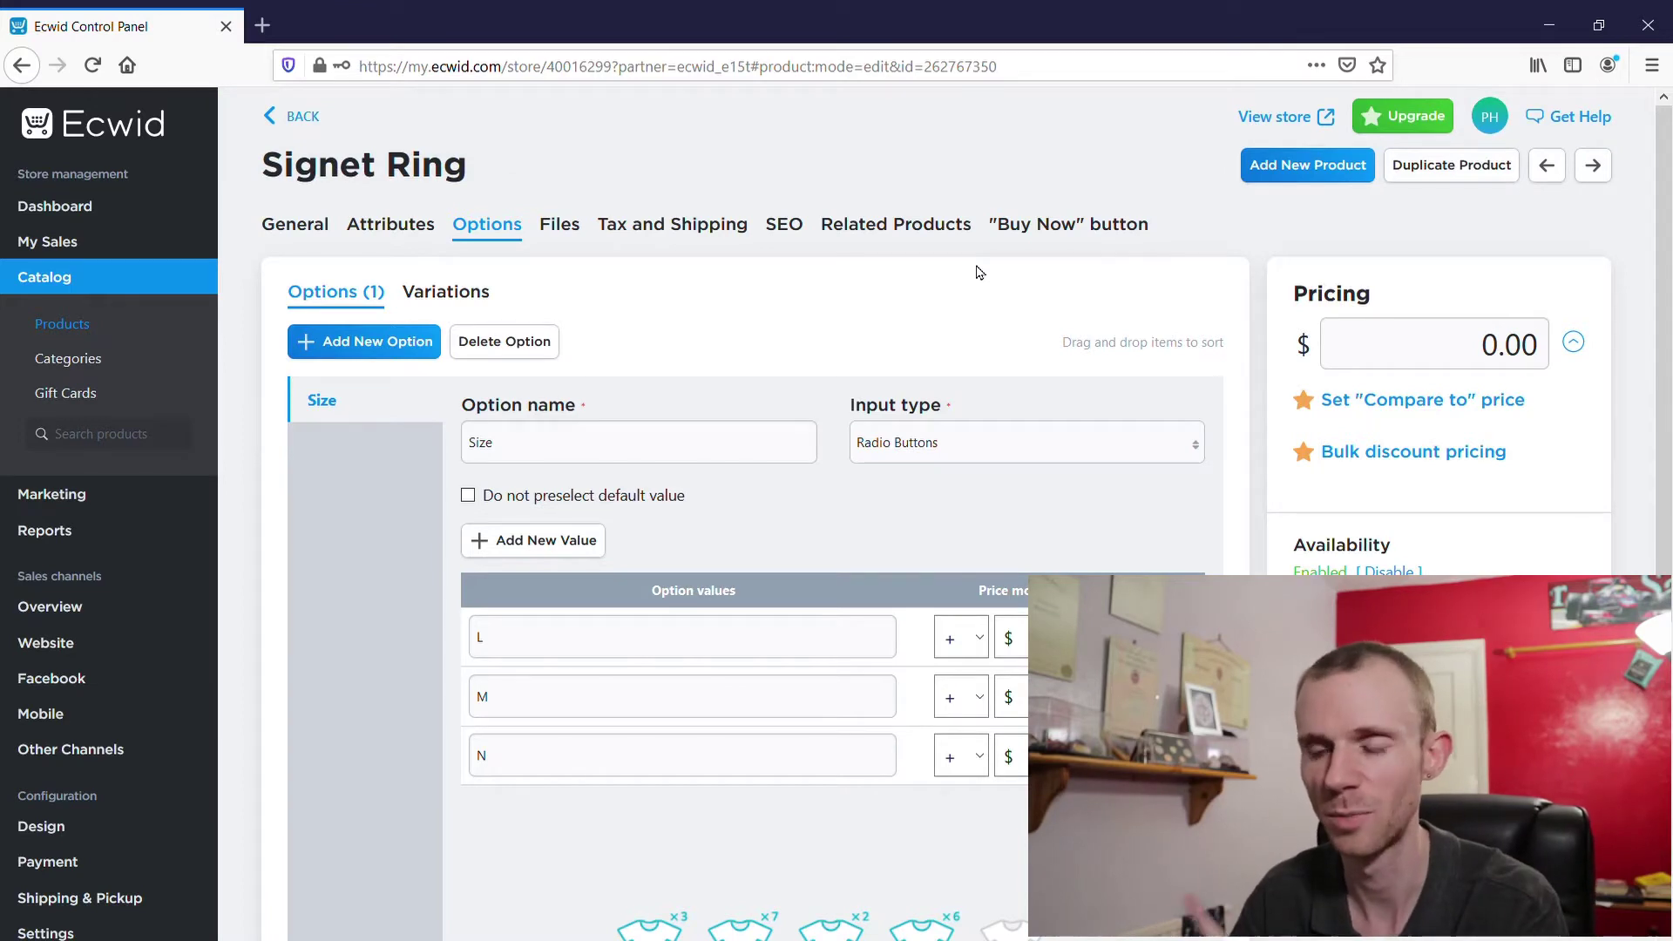
Review the Signet Ring's settings for files, tax and shipping, SEO, related products and the "Buy Now" button.
left_click(558, 231)
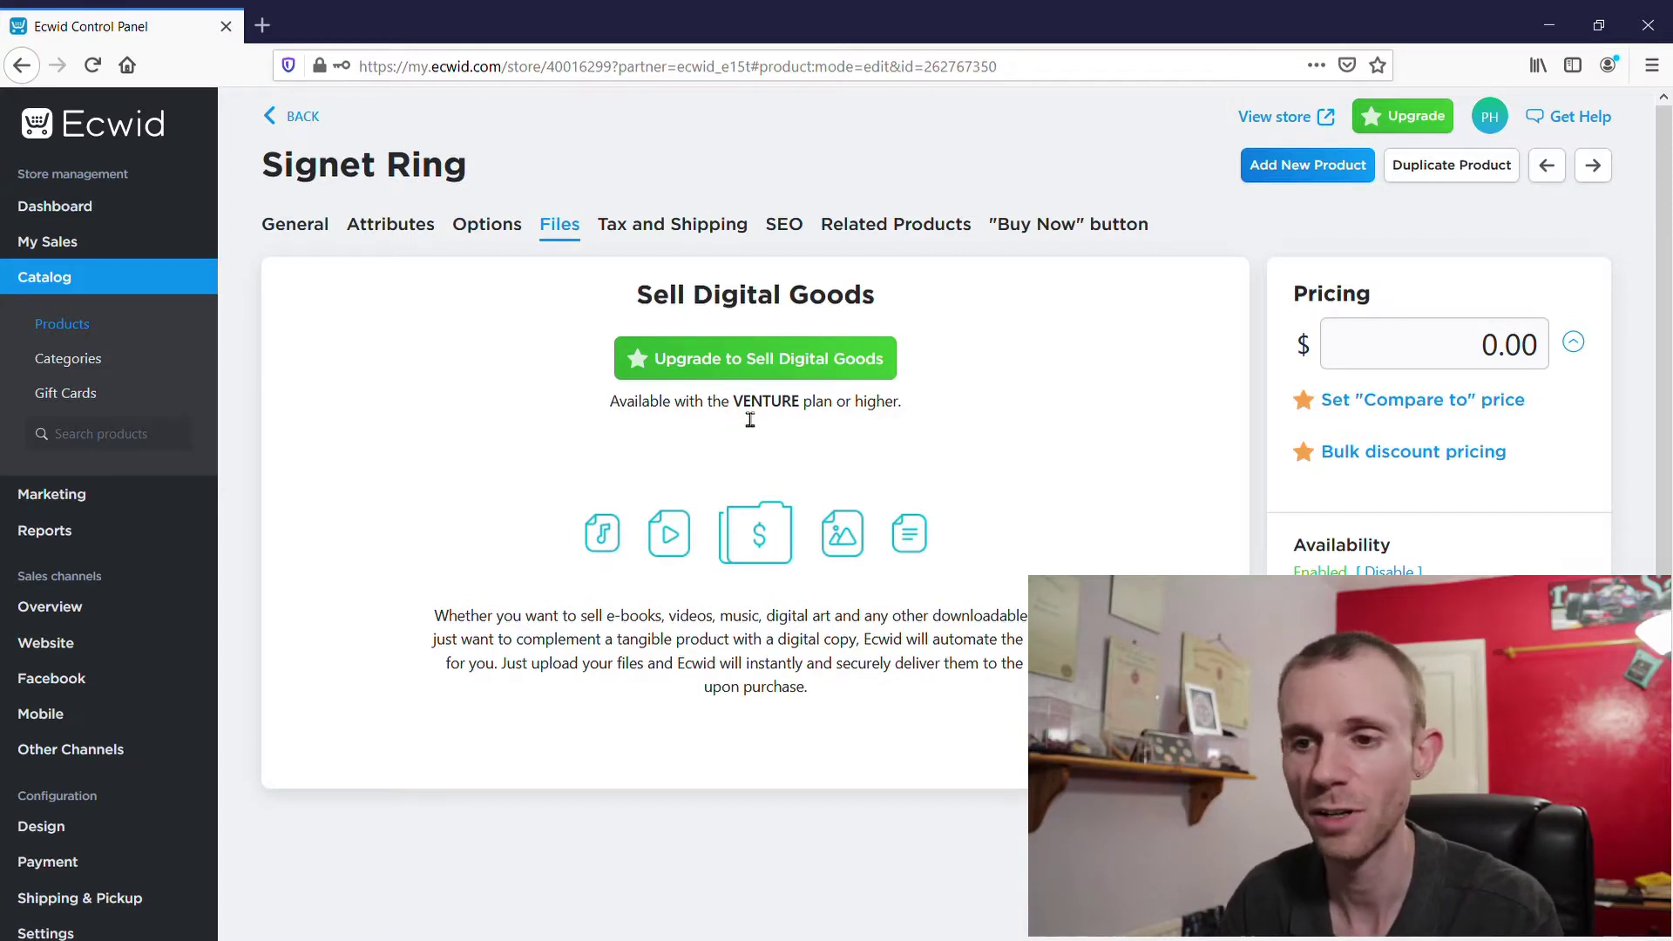
left_click(670, 225)
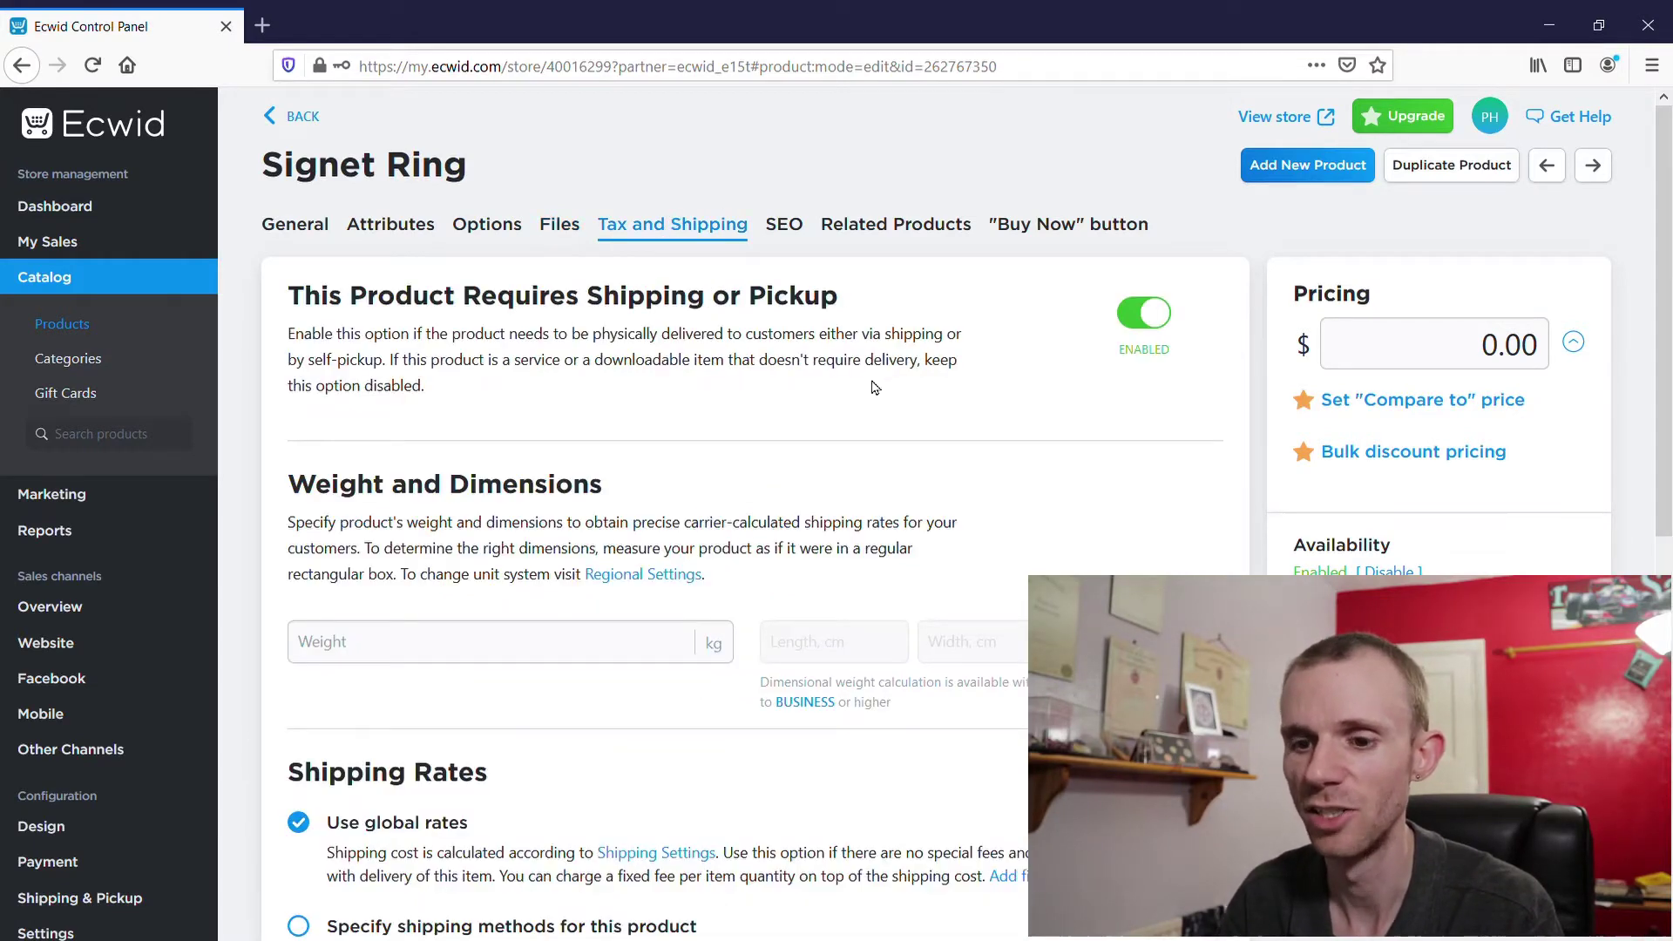
scroll(878, 386, "down", 4)
scroll(435, 392, "down", 2)
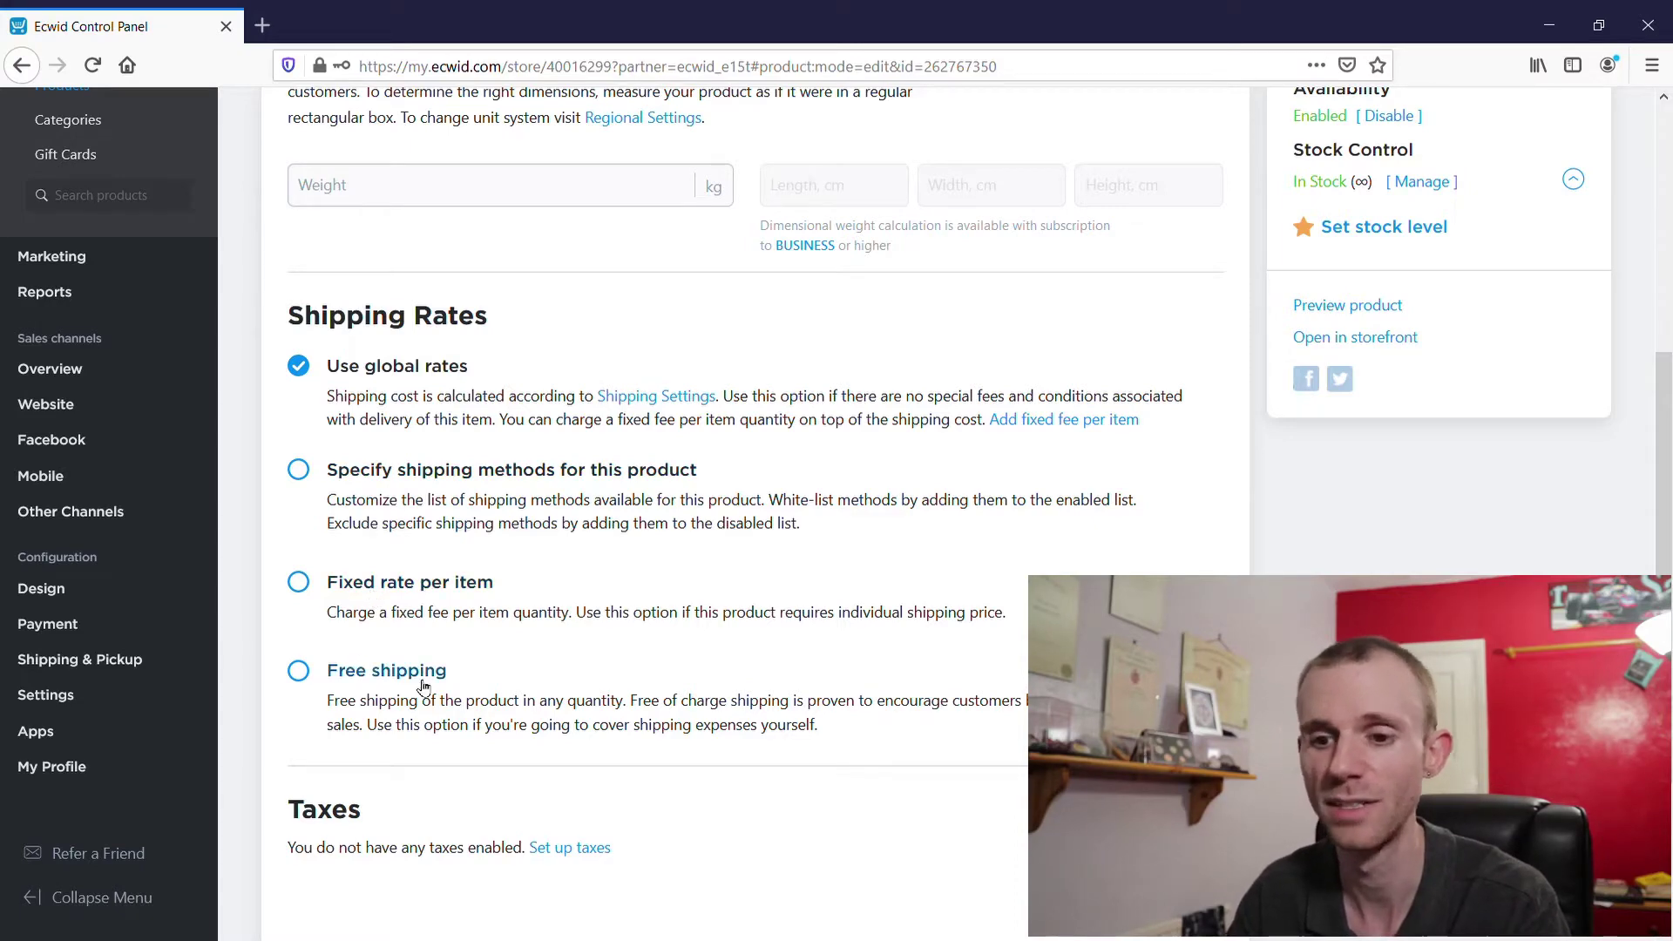
scroll(629, 488, "up", 4)
scroll(631, 557, "down", 5)
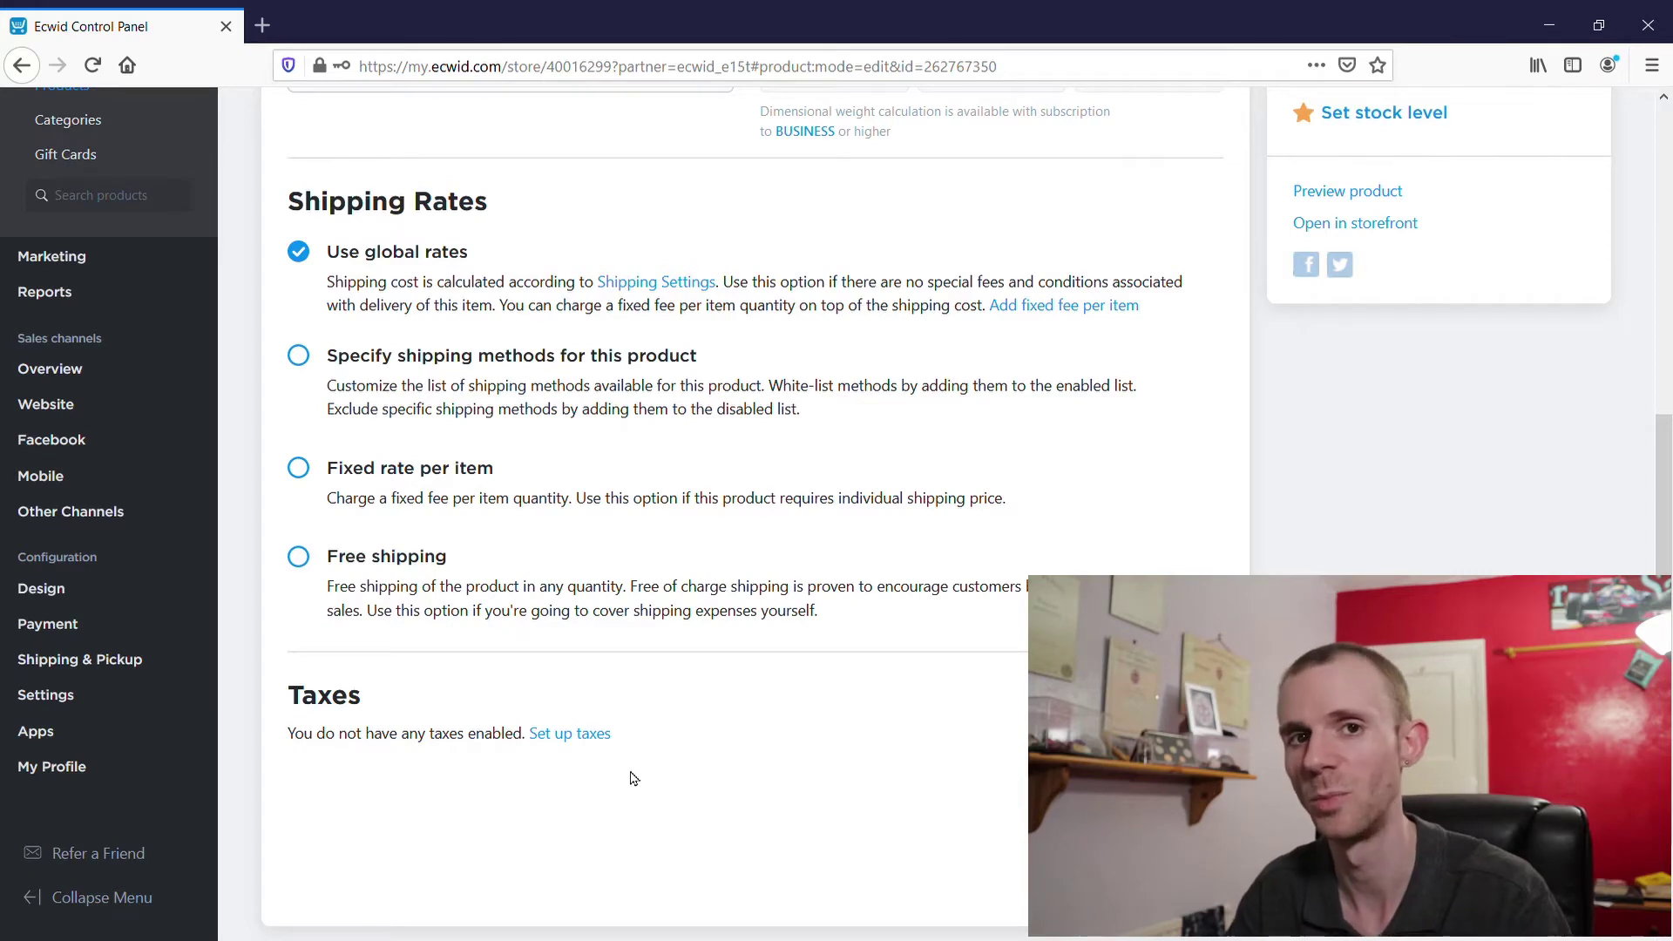
scroll(649, 471, "up", 6)
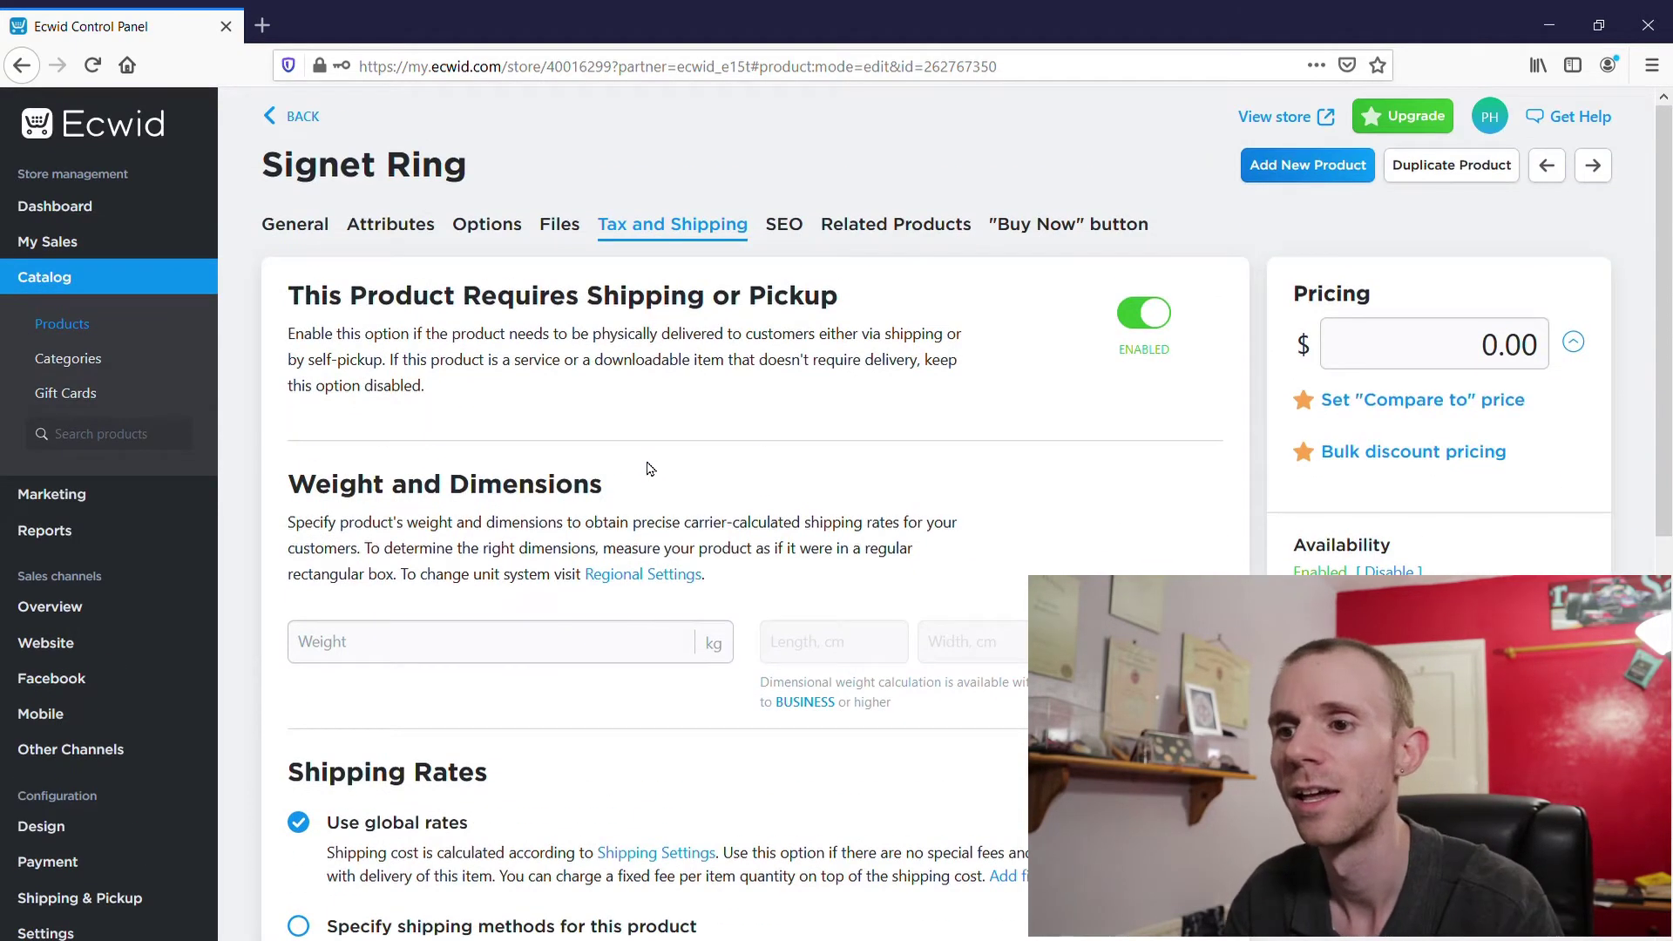
left_click(787, 228)
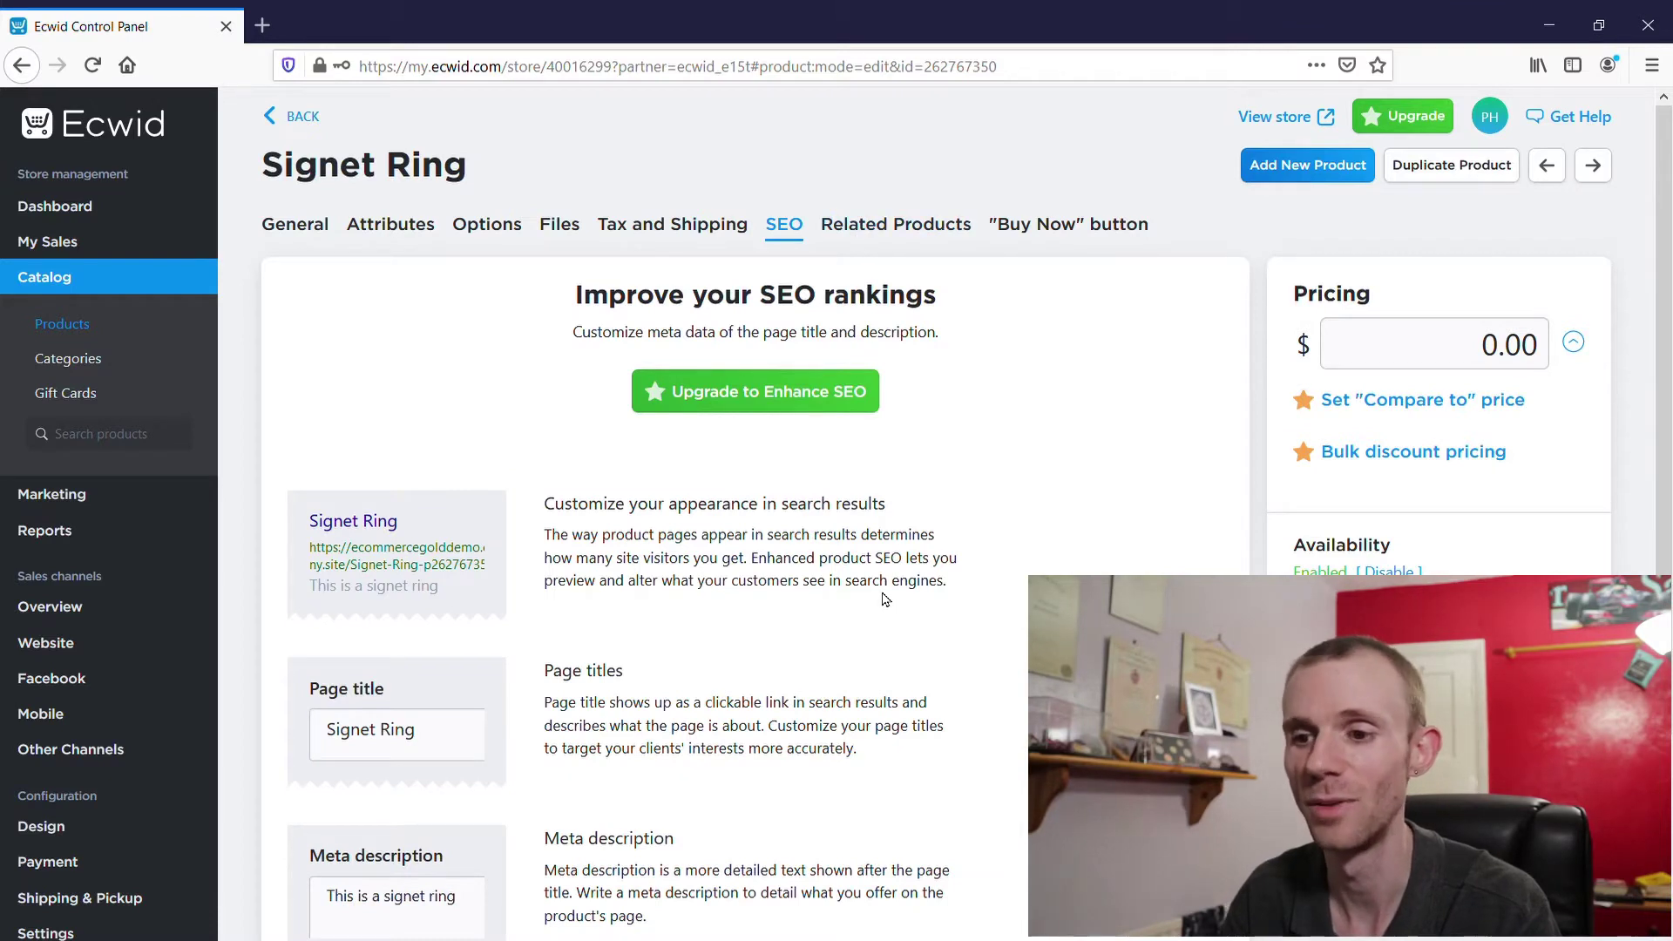
left_click(898, 230)
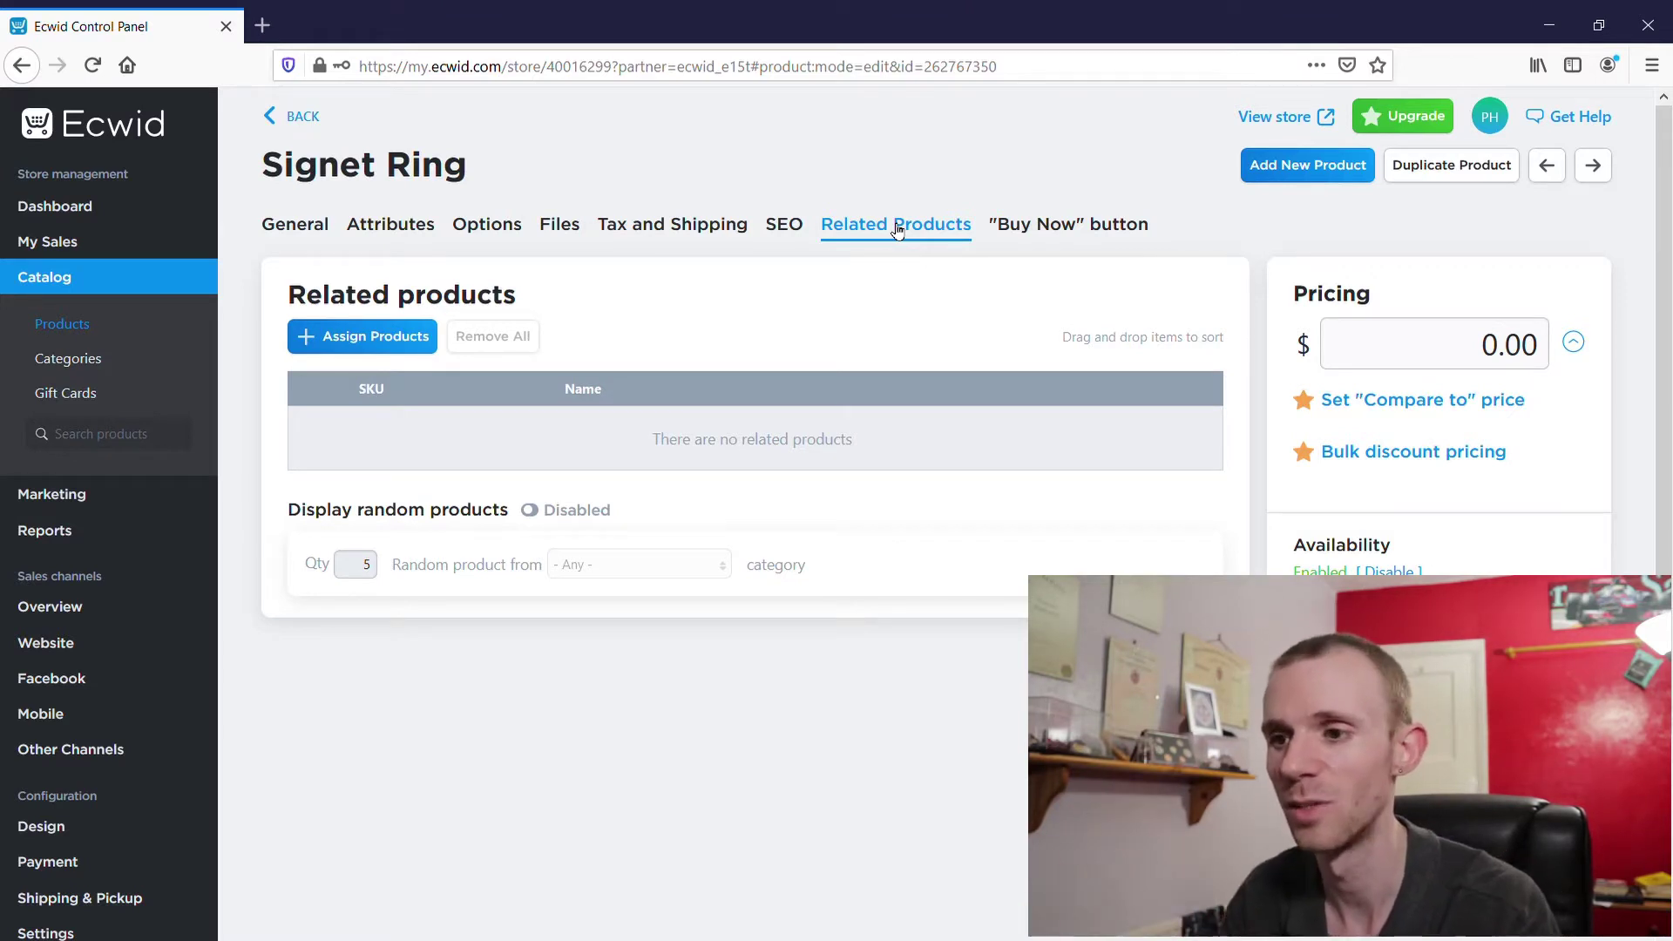
left_click(1102, 225)
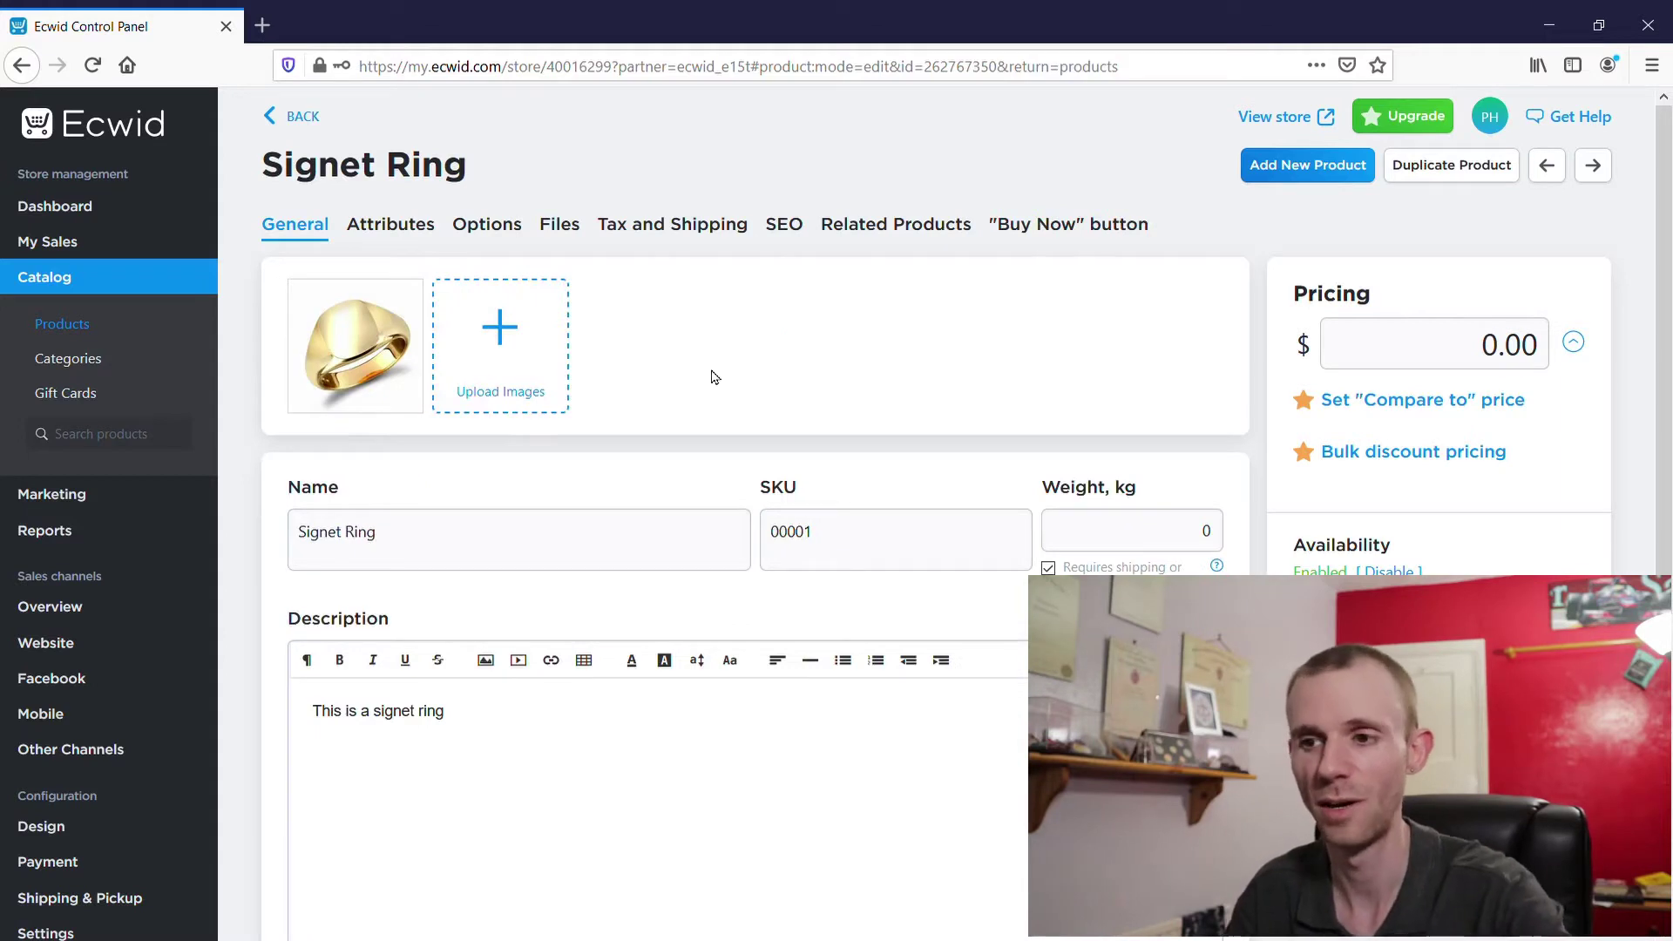
Set the Signet Ring's price to $100.00 and save the product.
left_click(1464, 346)
type("10")
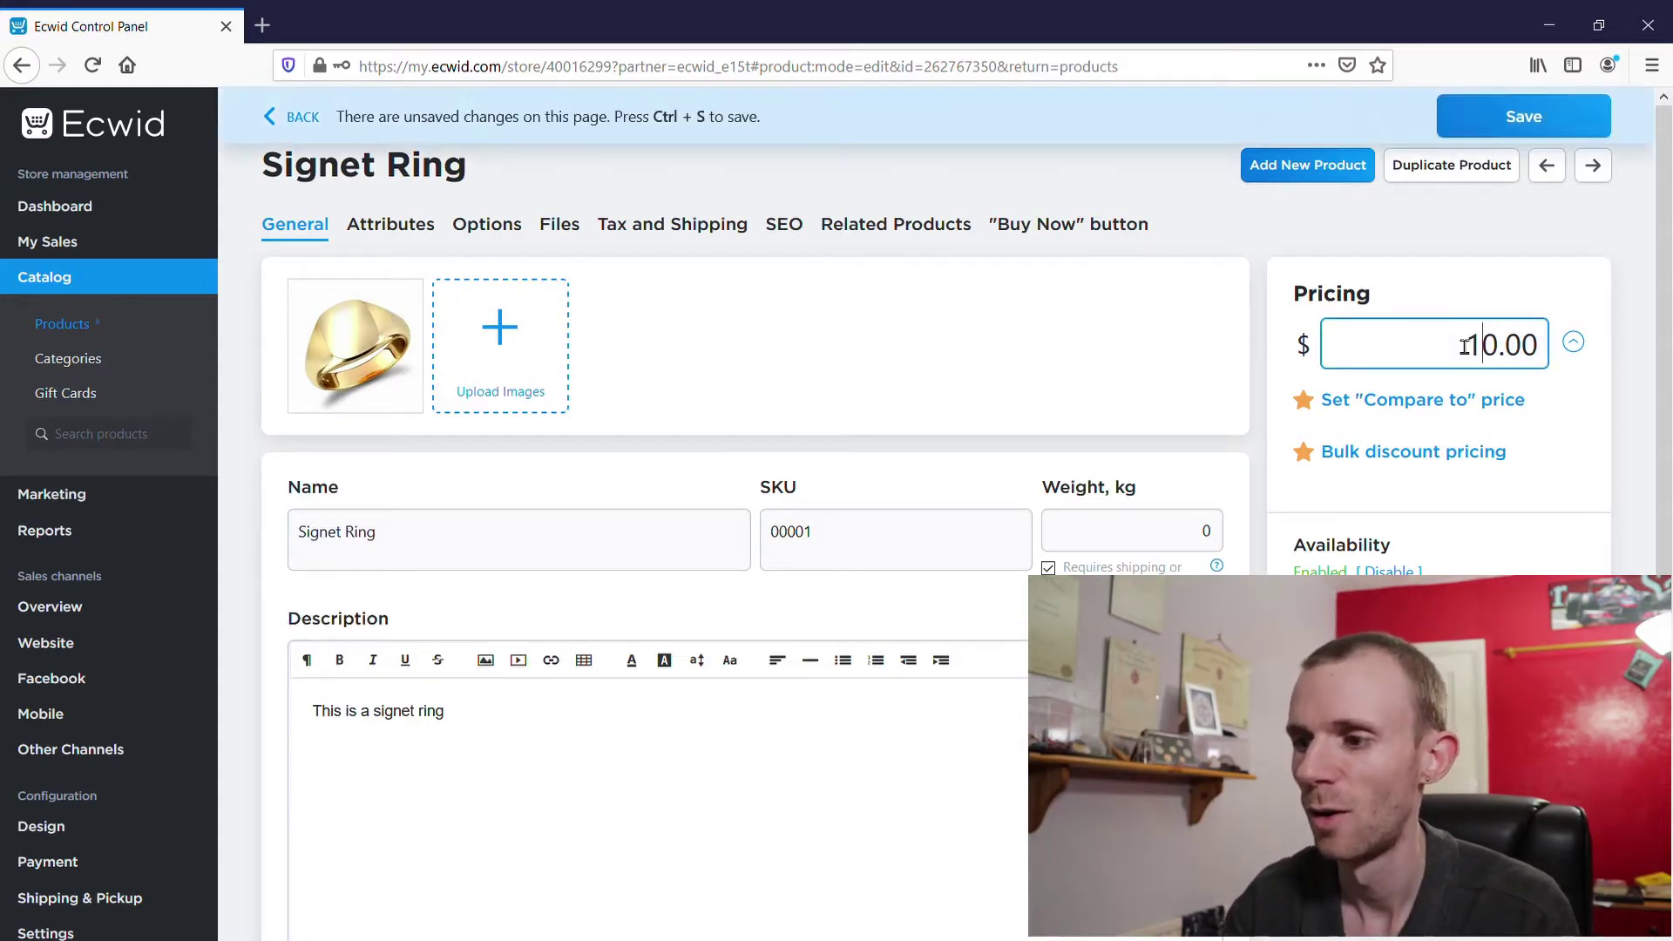
left_click(1536, 123)
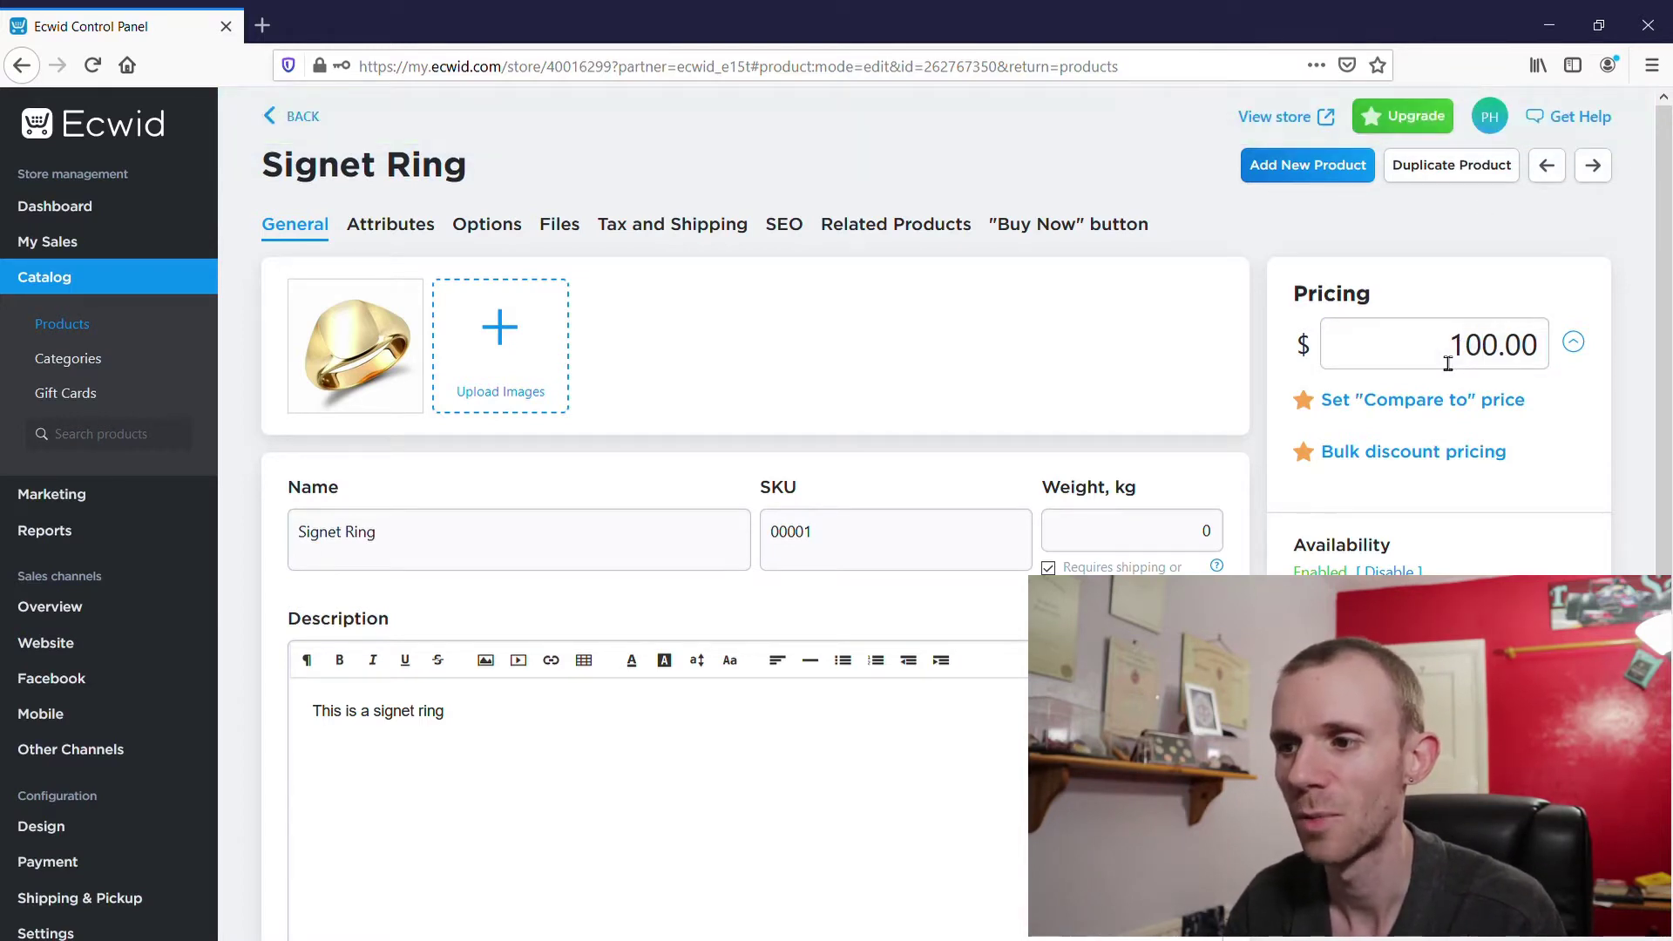
scroll(1448, 364, "down", 2)
scroll(1447, 364, "up", 2)
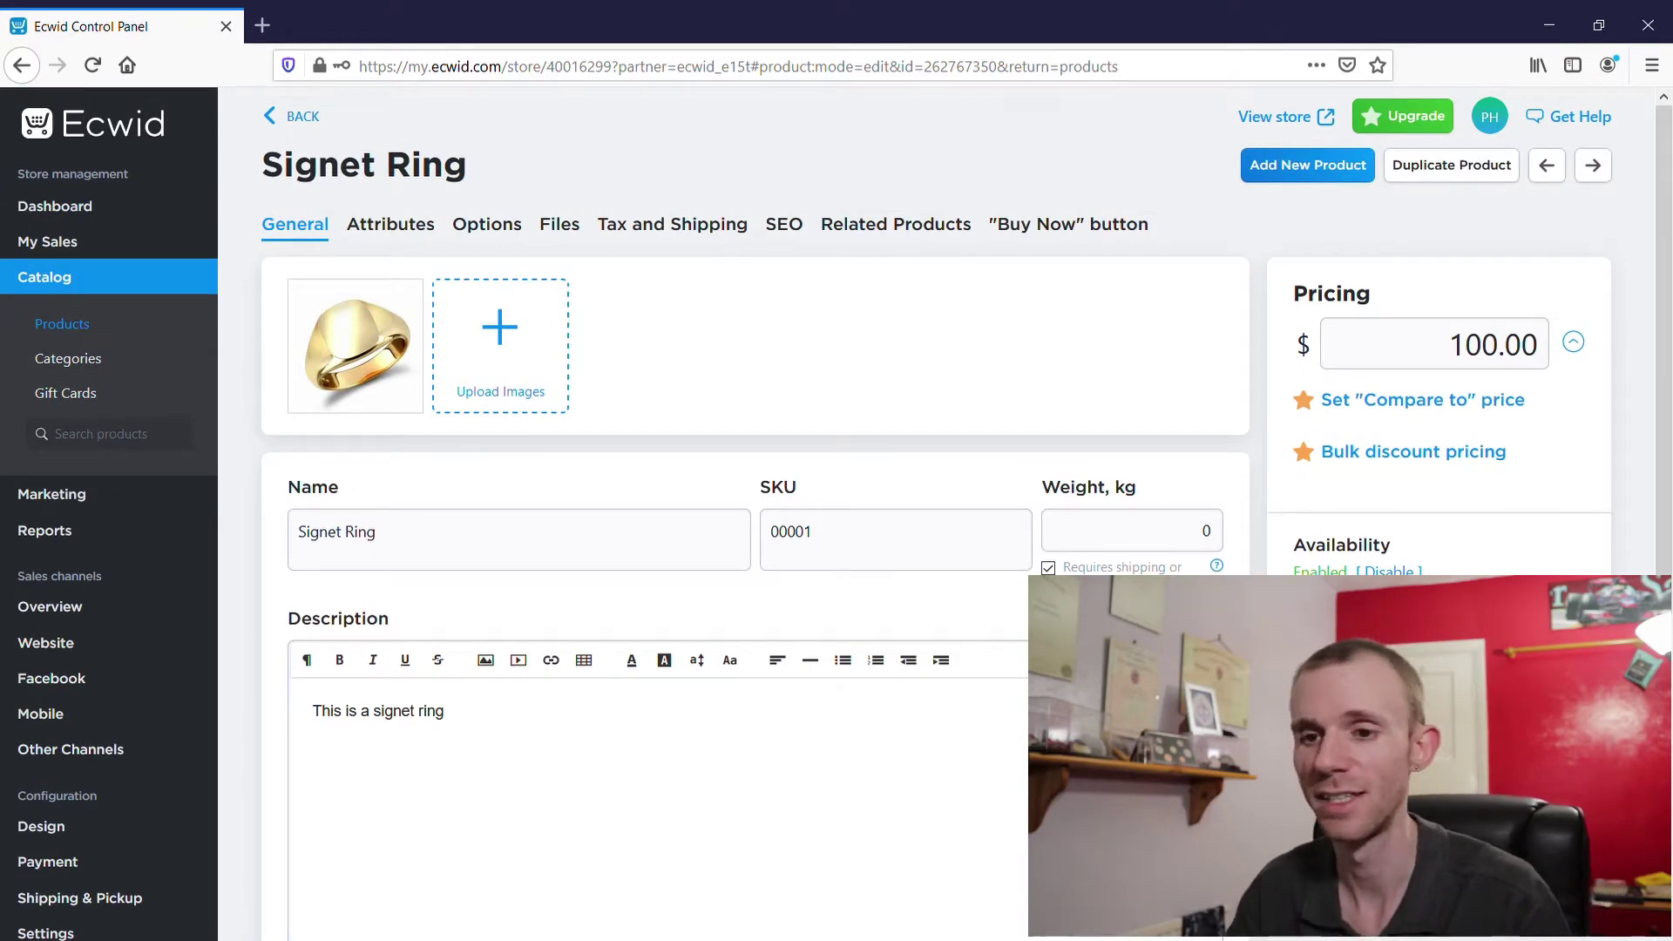
scroll(1426, 325, "down", 4)
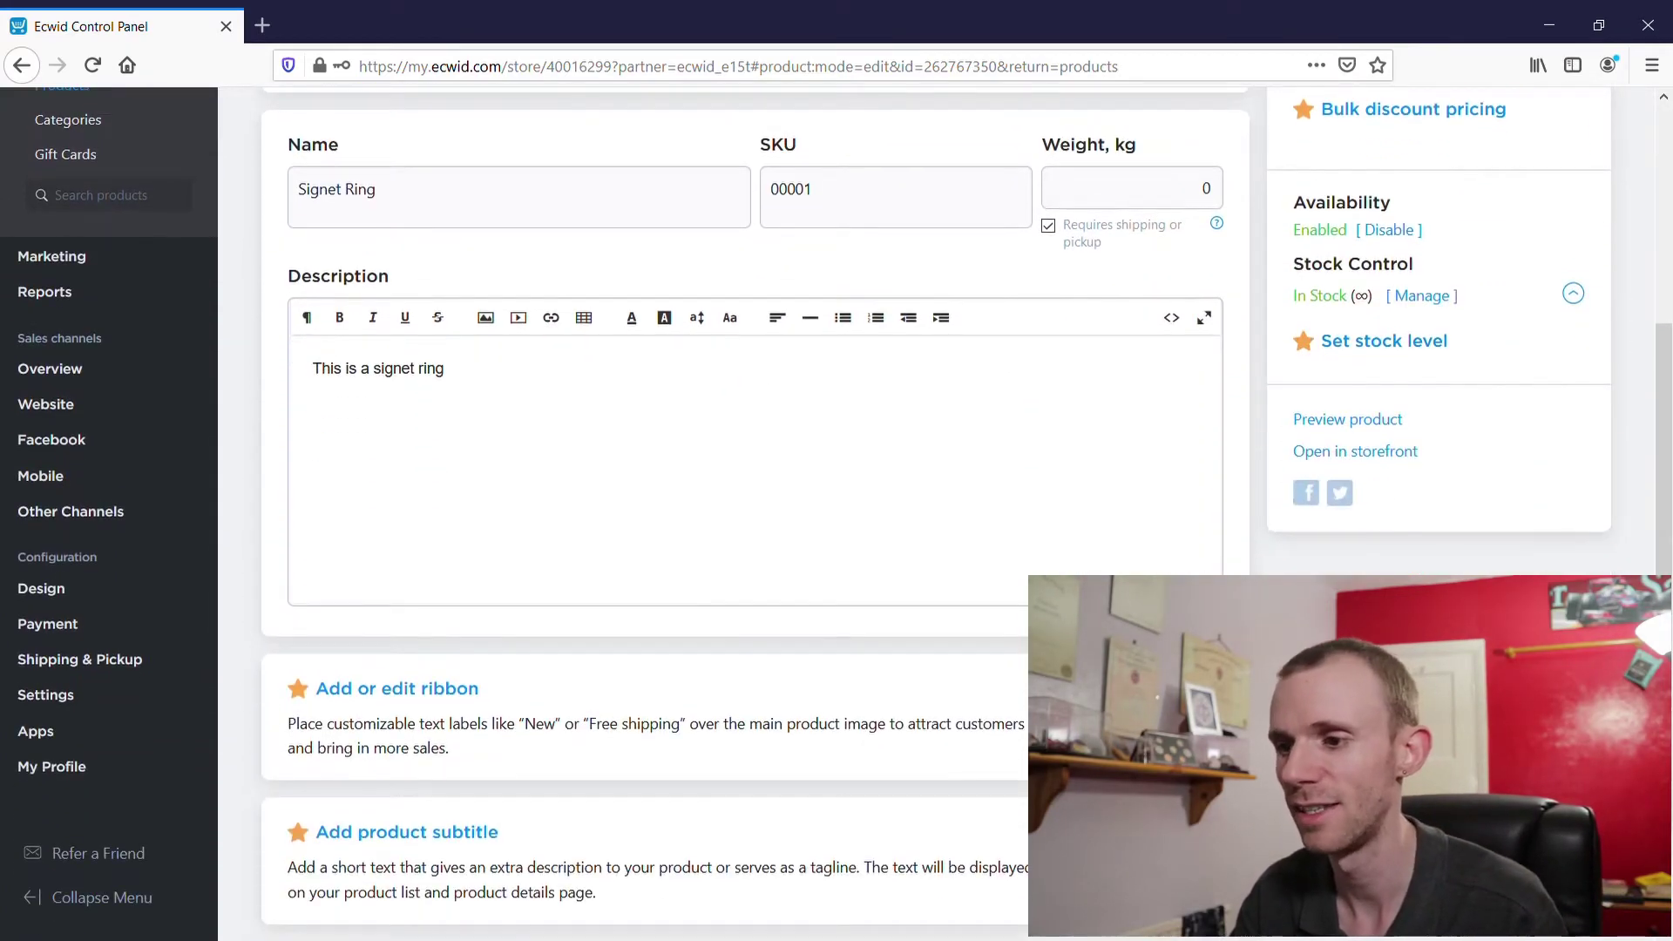
Preview the Signet Ring product, try the size choices M, N and L, and close the preview.
left_click(1339, 422)
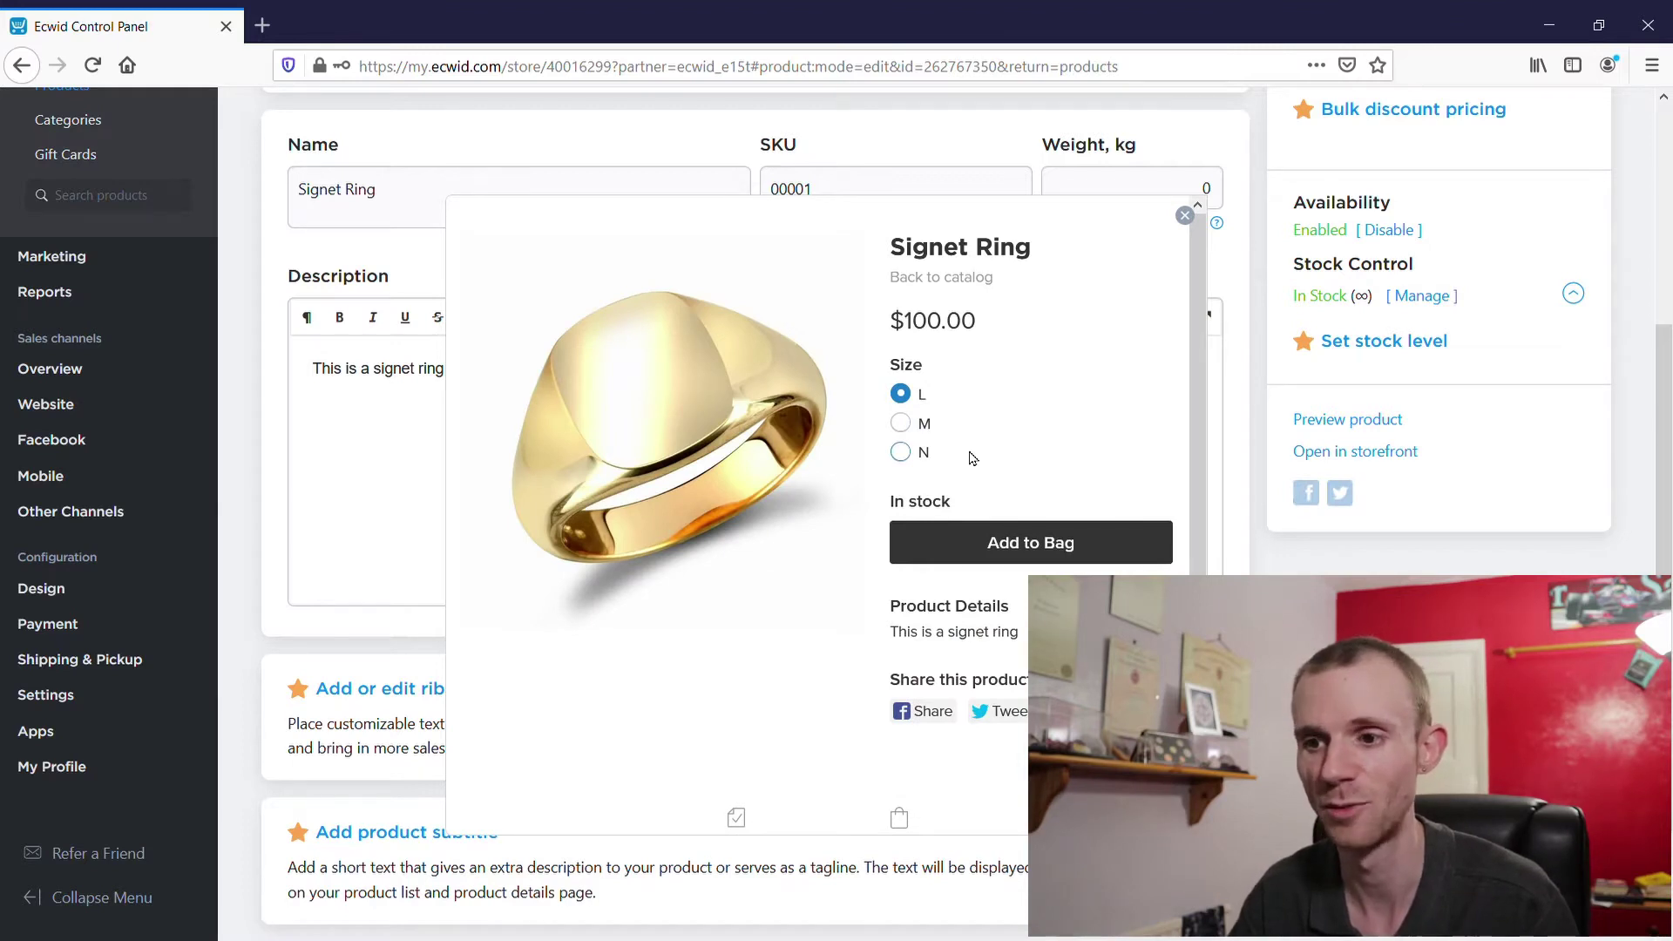
left_click(902, 424)
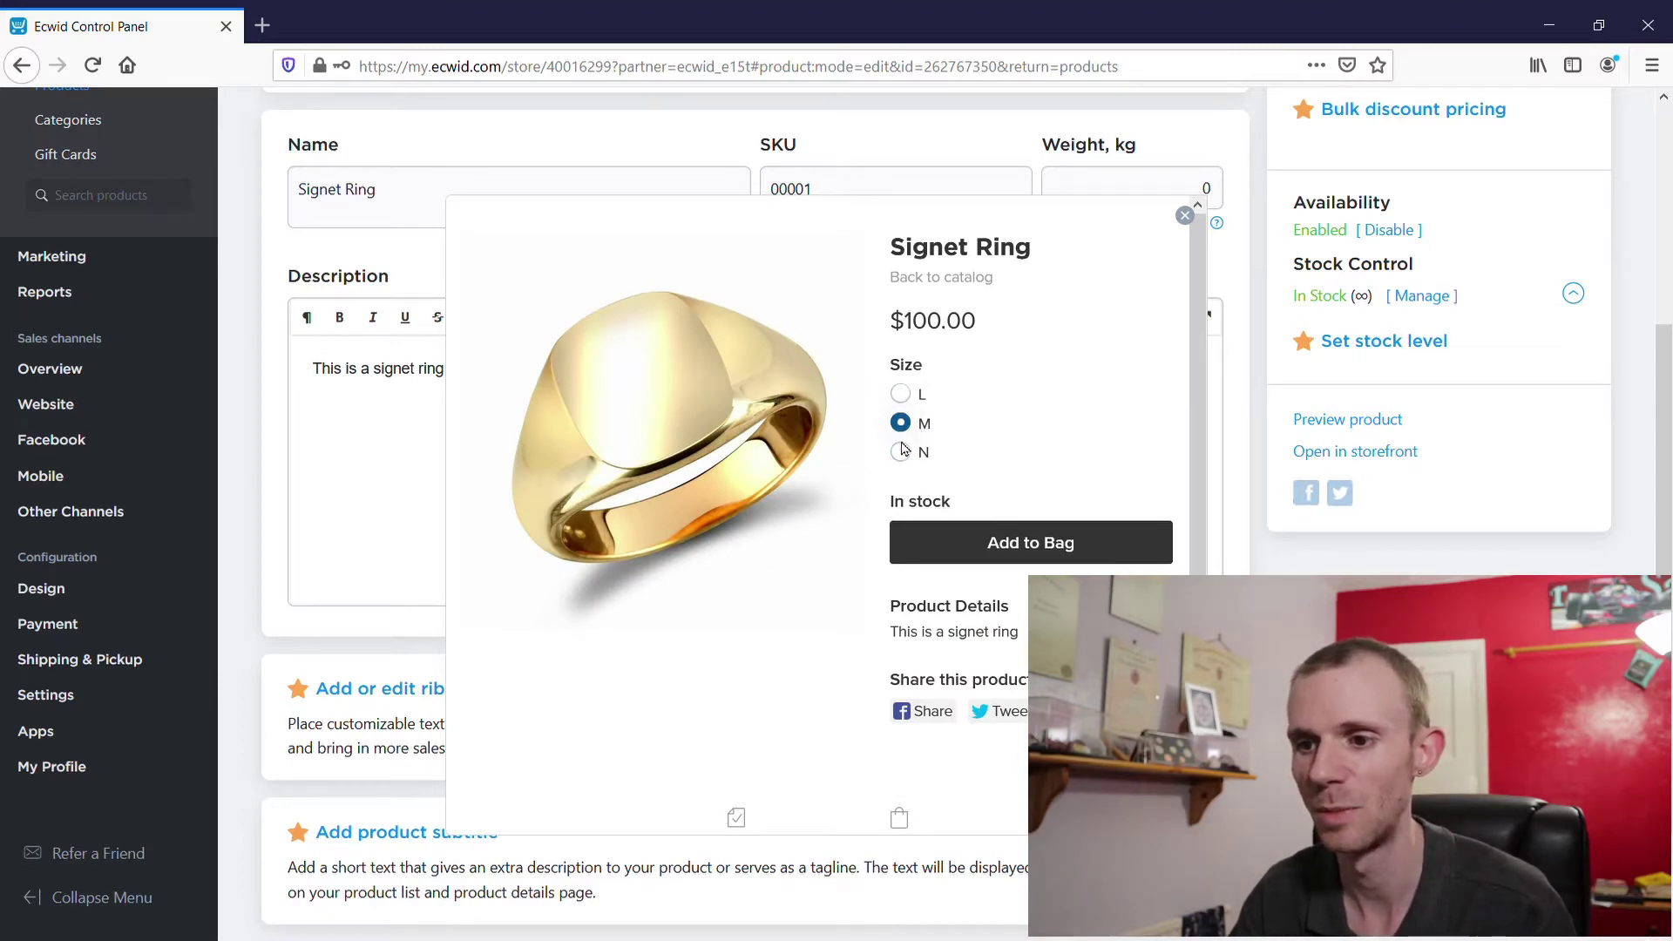
left_click(900, 452)
left_click(901, 394)
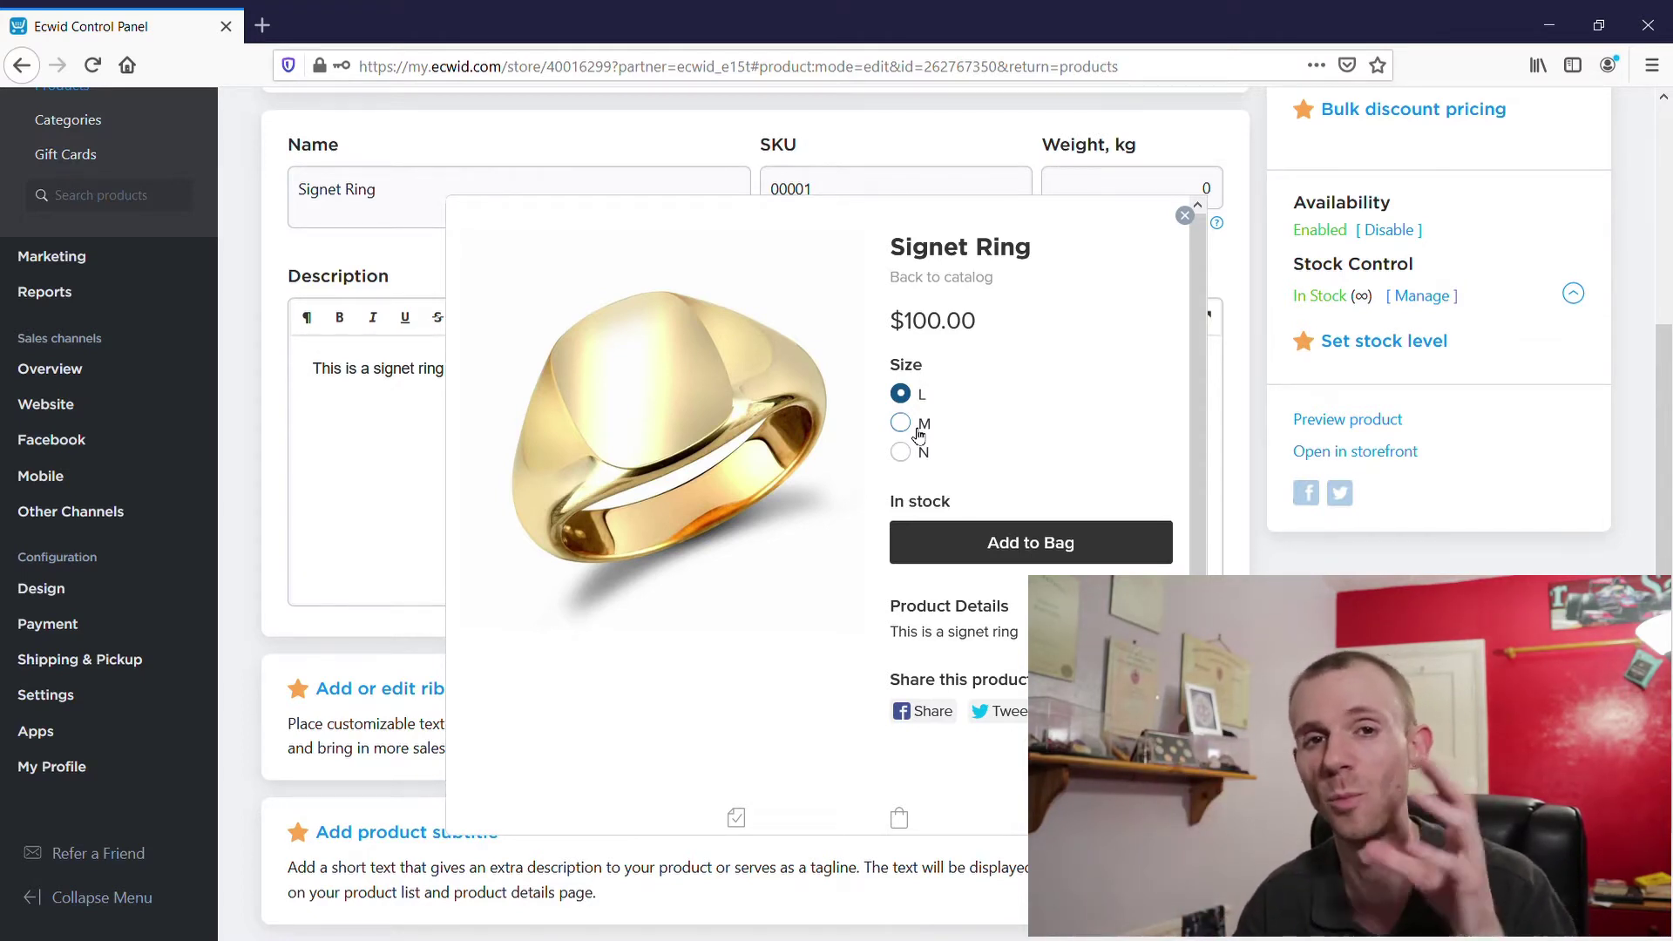
left_click(1188, 218)
View the Signet Ring's page in the live storefront, and return to the control panel.
scroll(1273, 479, "up", 4)
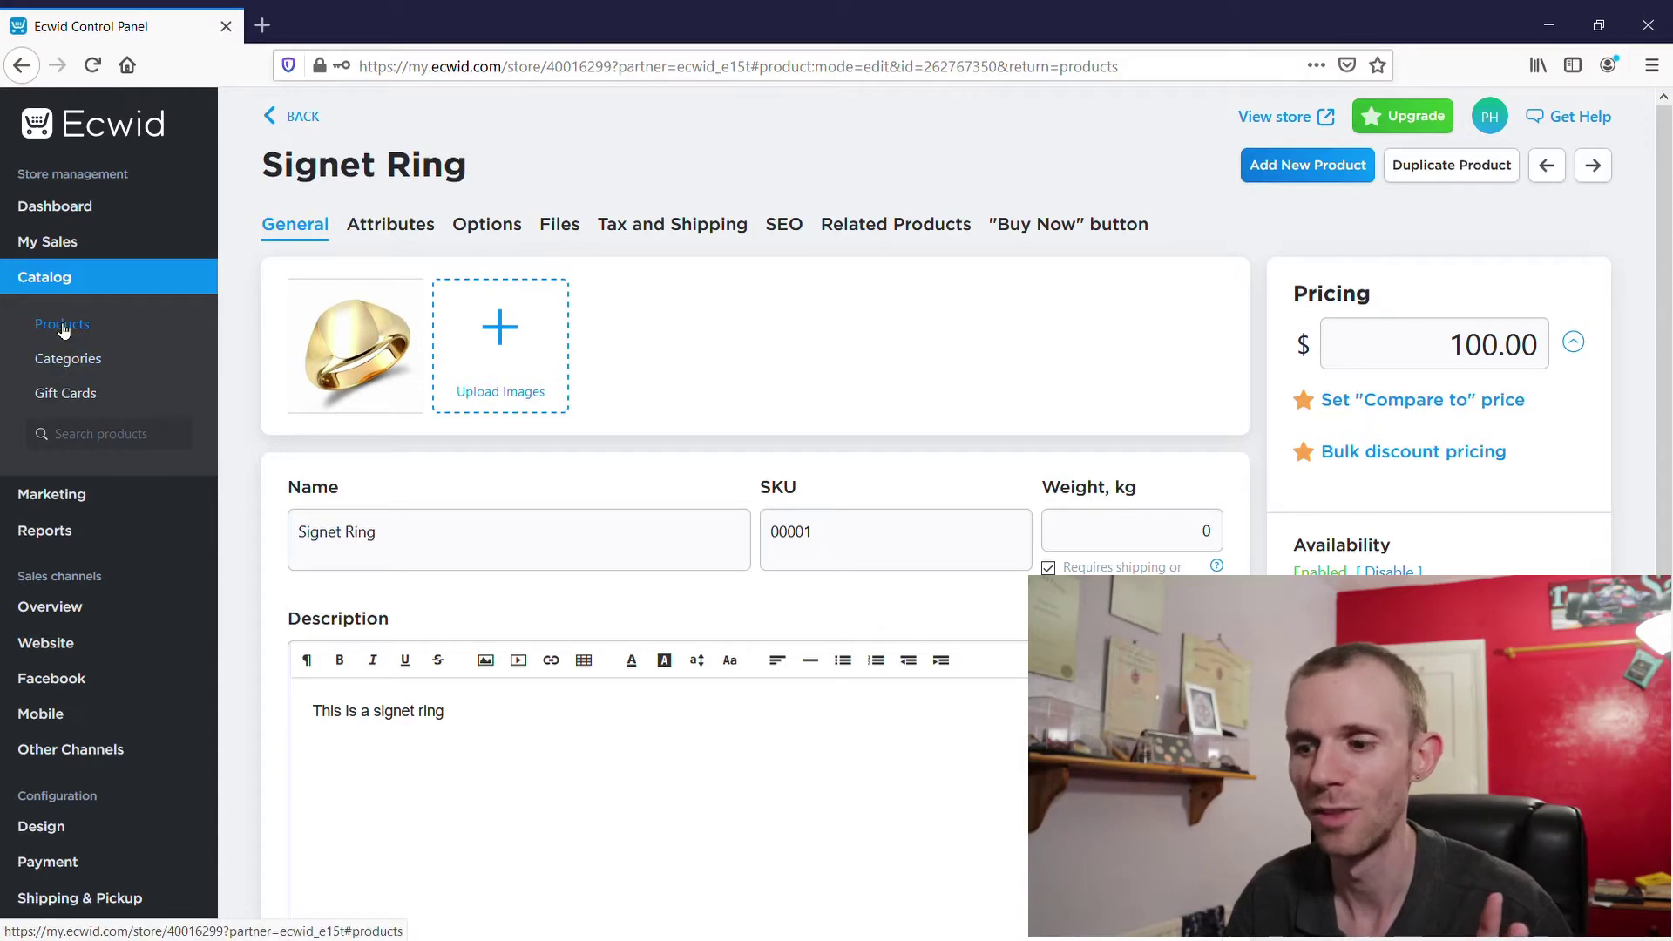
left_click(1275, 116)
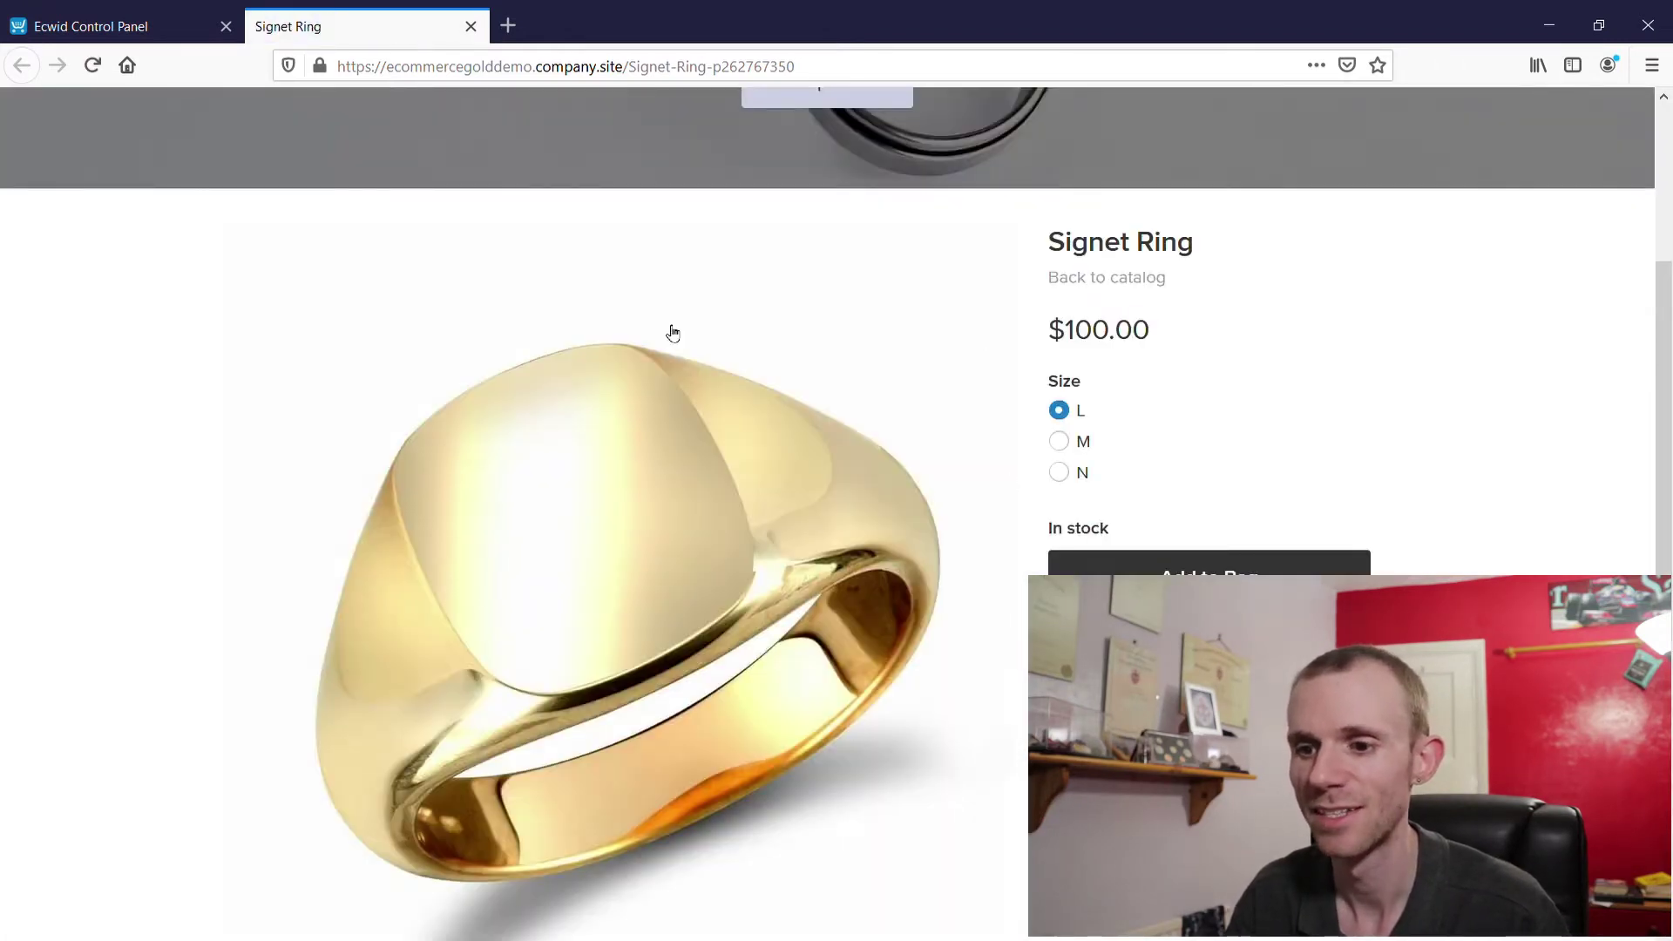
scroll(819, 332, "down", 3)
scroll(1131, 482, "up", 7)
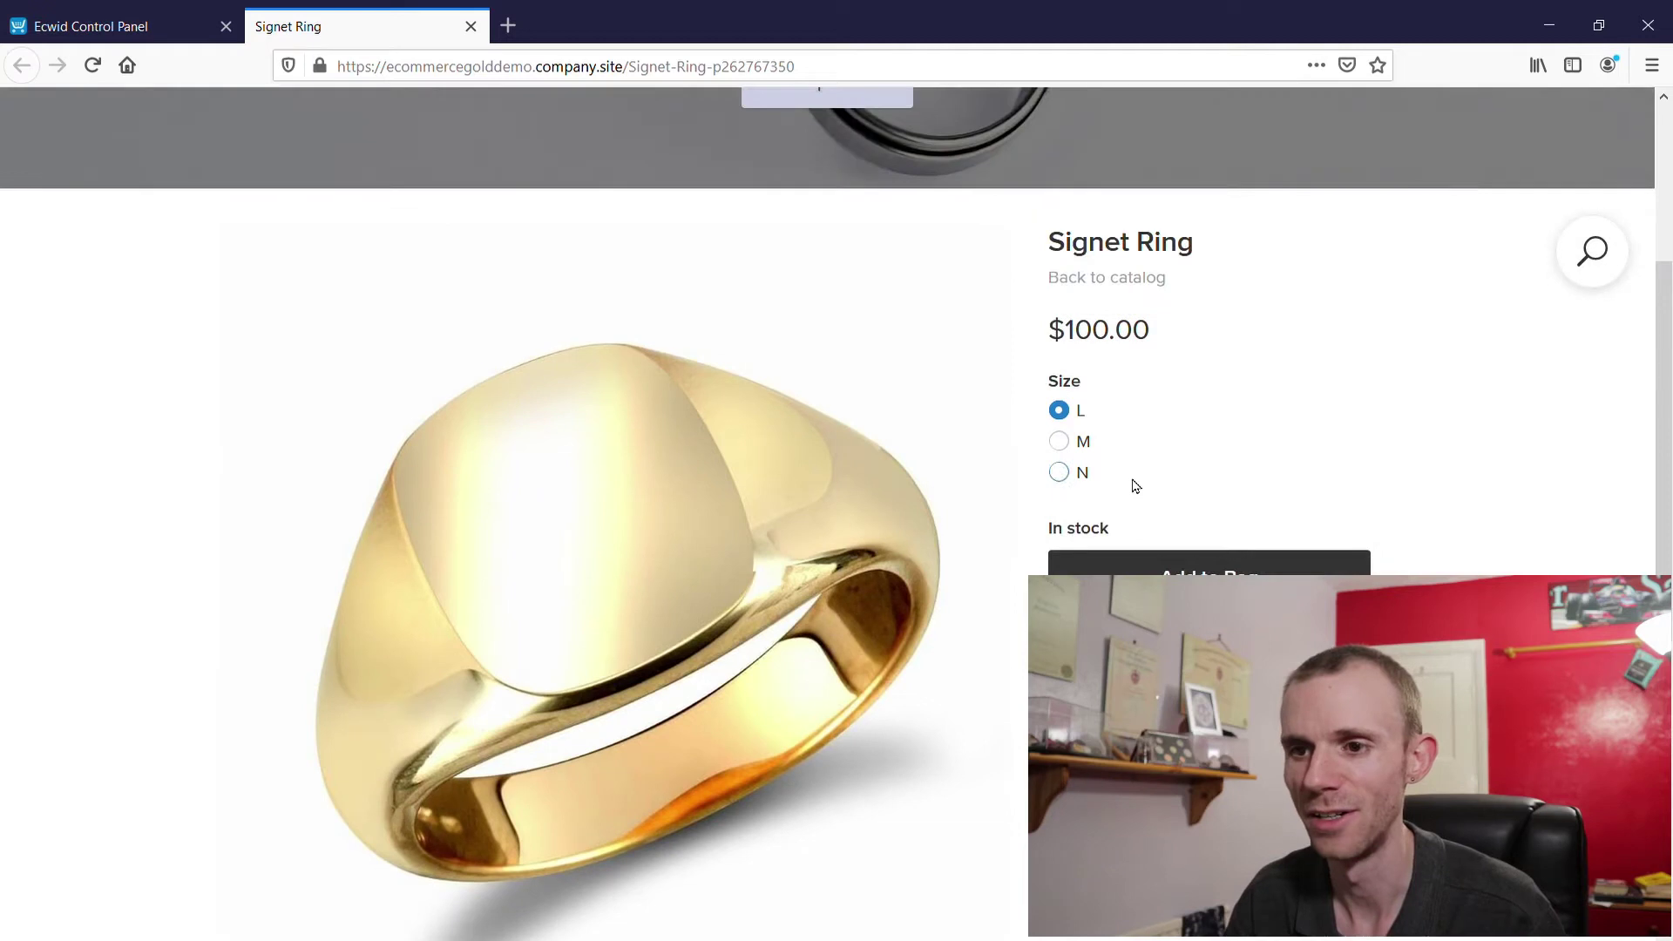
left_click(471, 26)
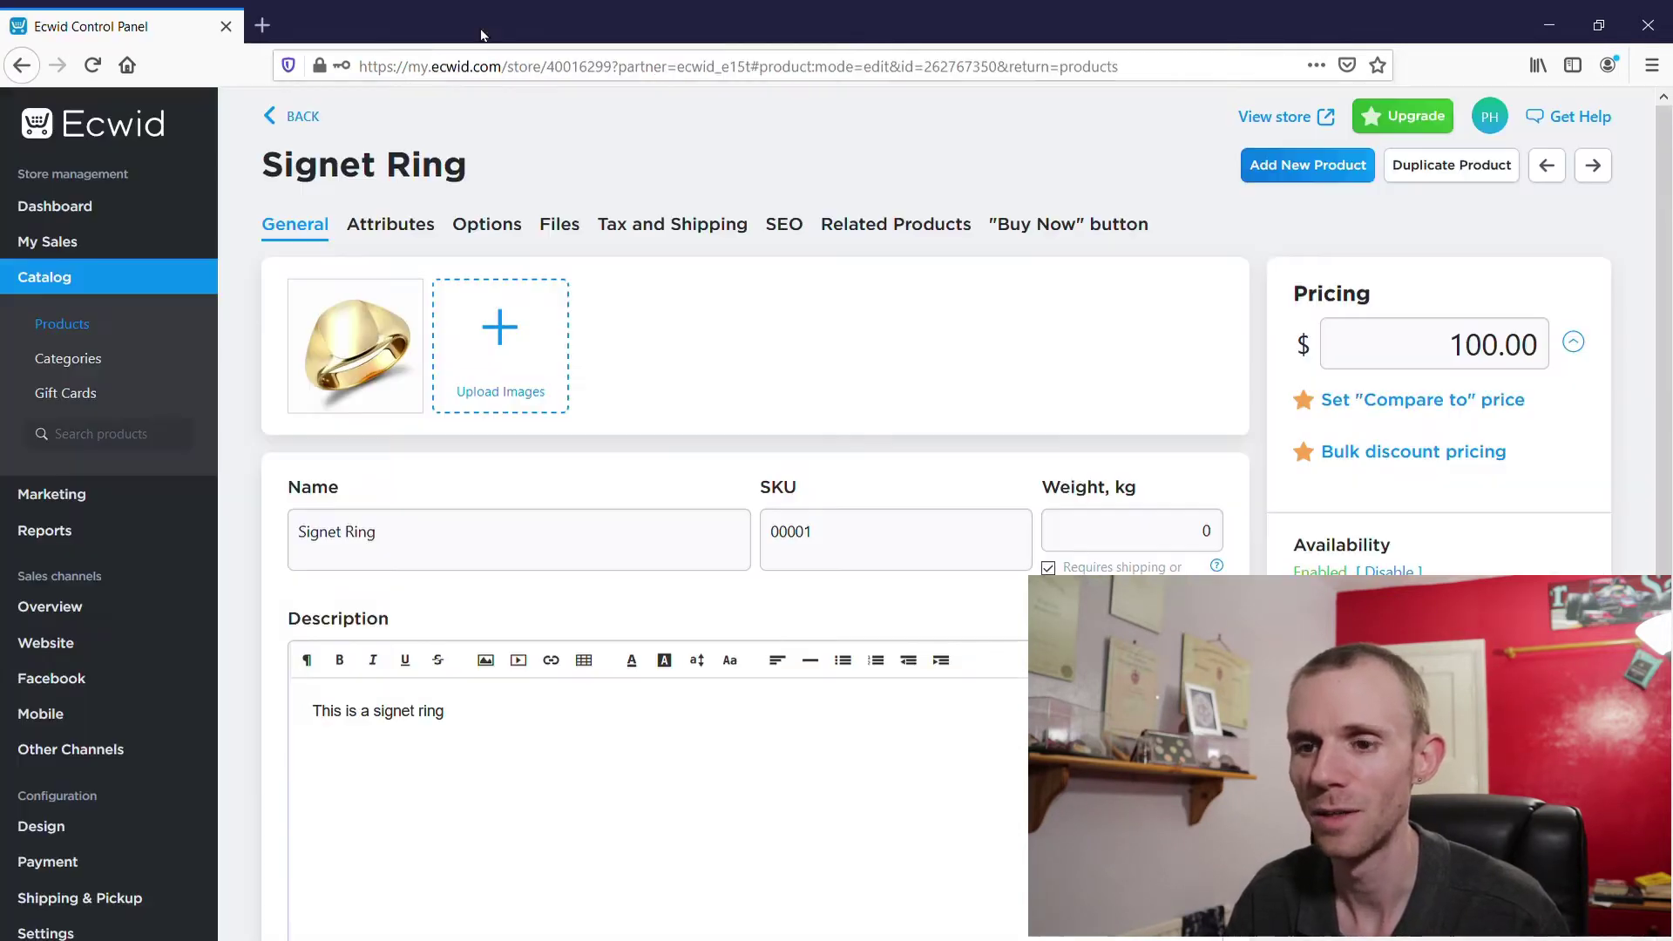
Create a root category named "Rings" in the catalog and save it.
left_click(120, 363)
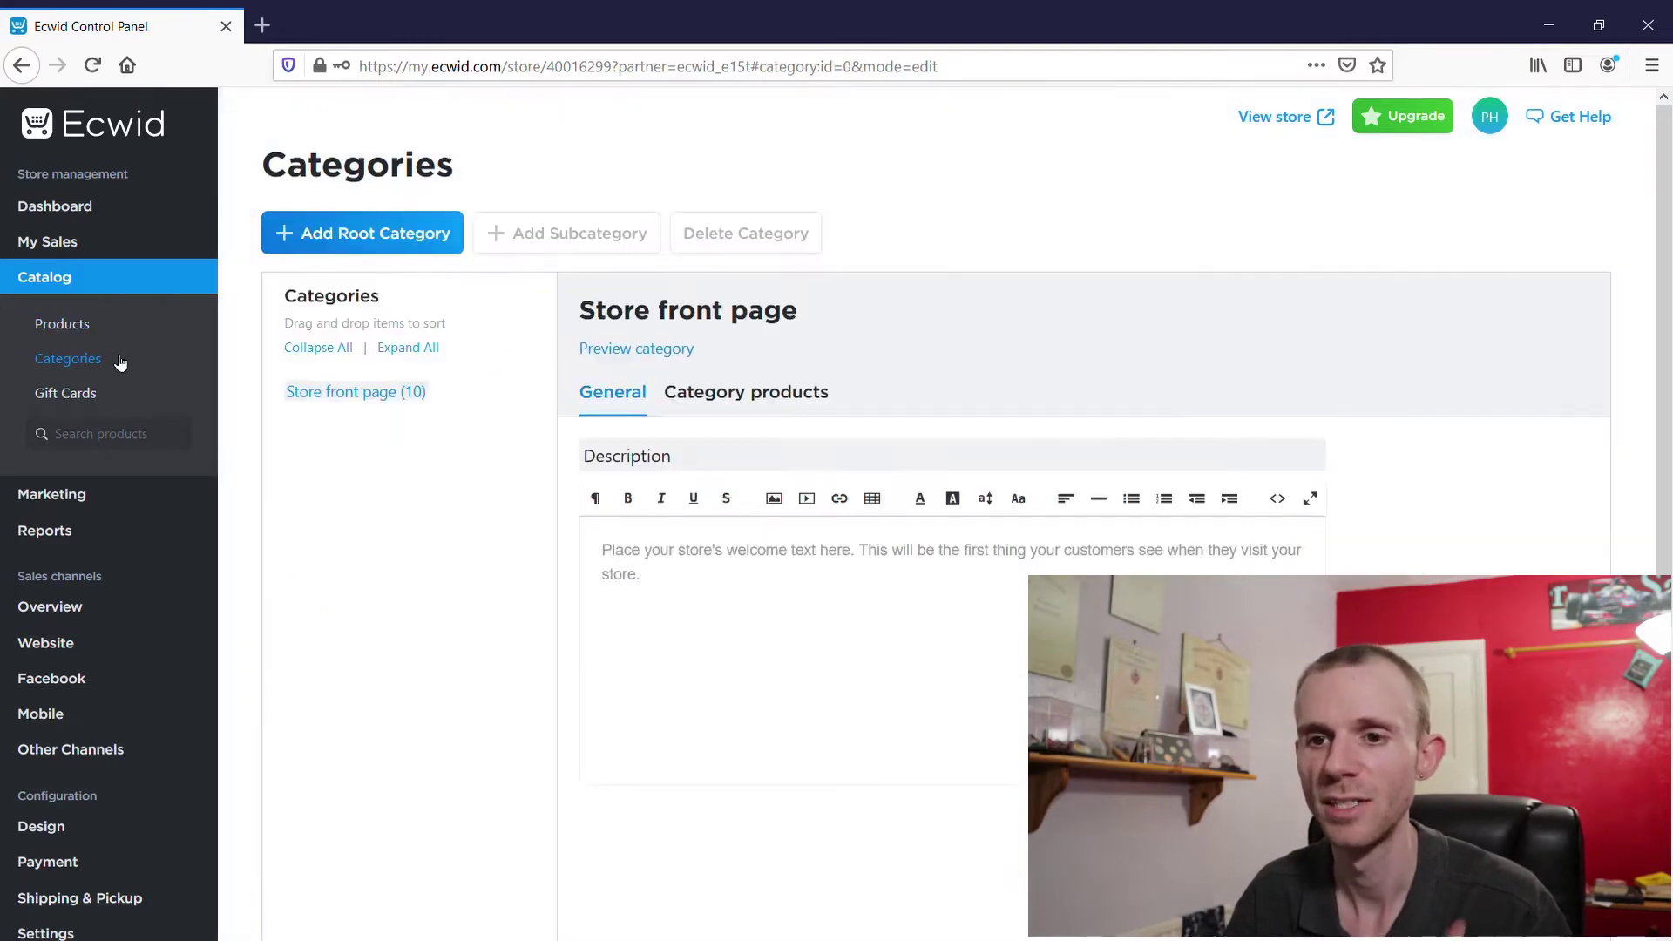
left_click(362, 235)
left_click(758, 513)
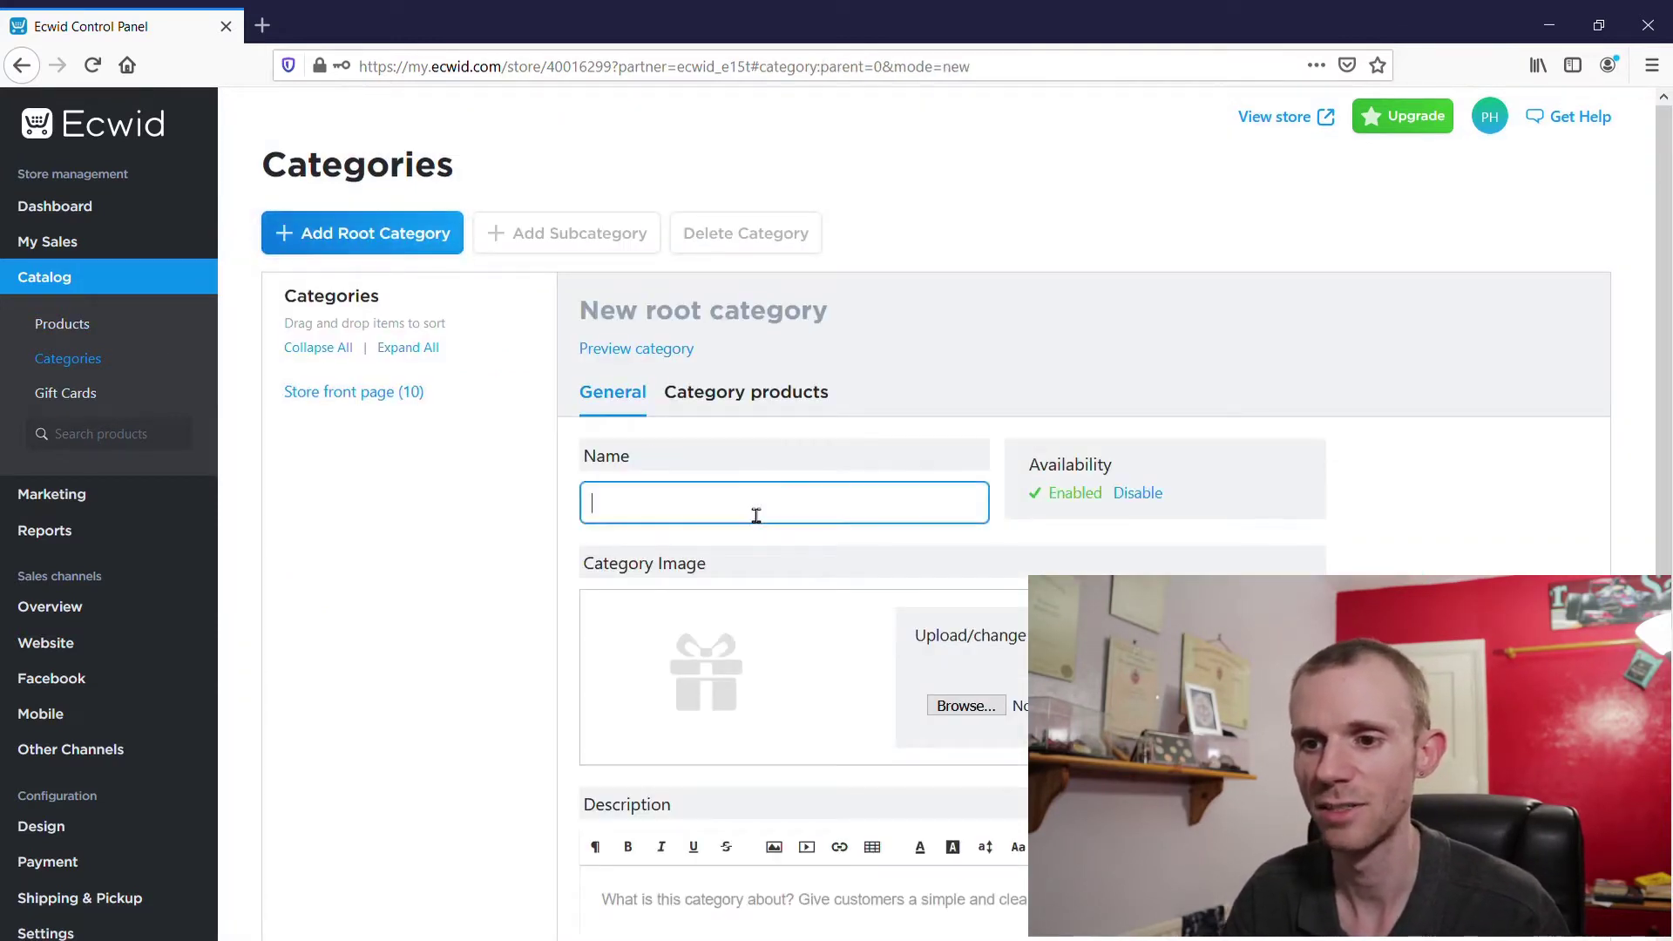
type("R")
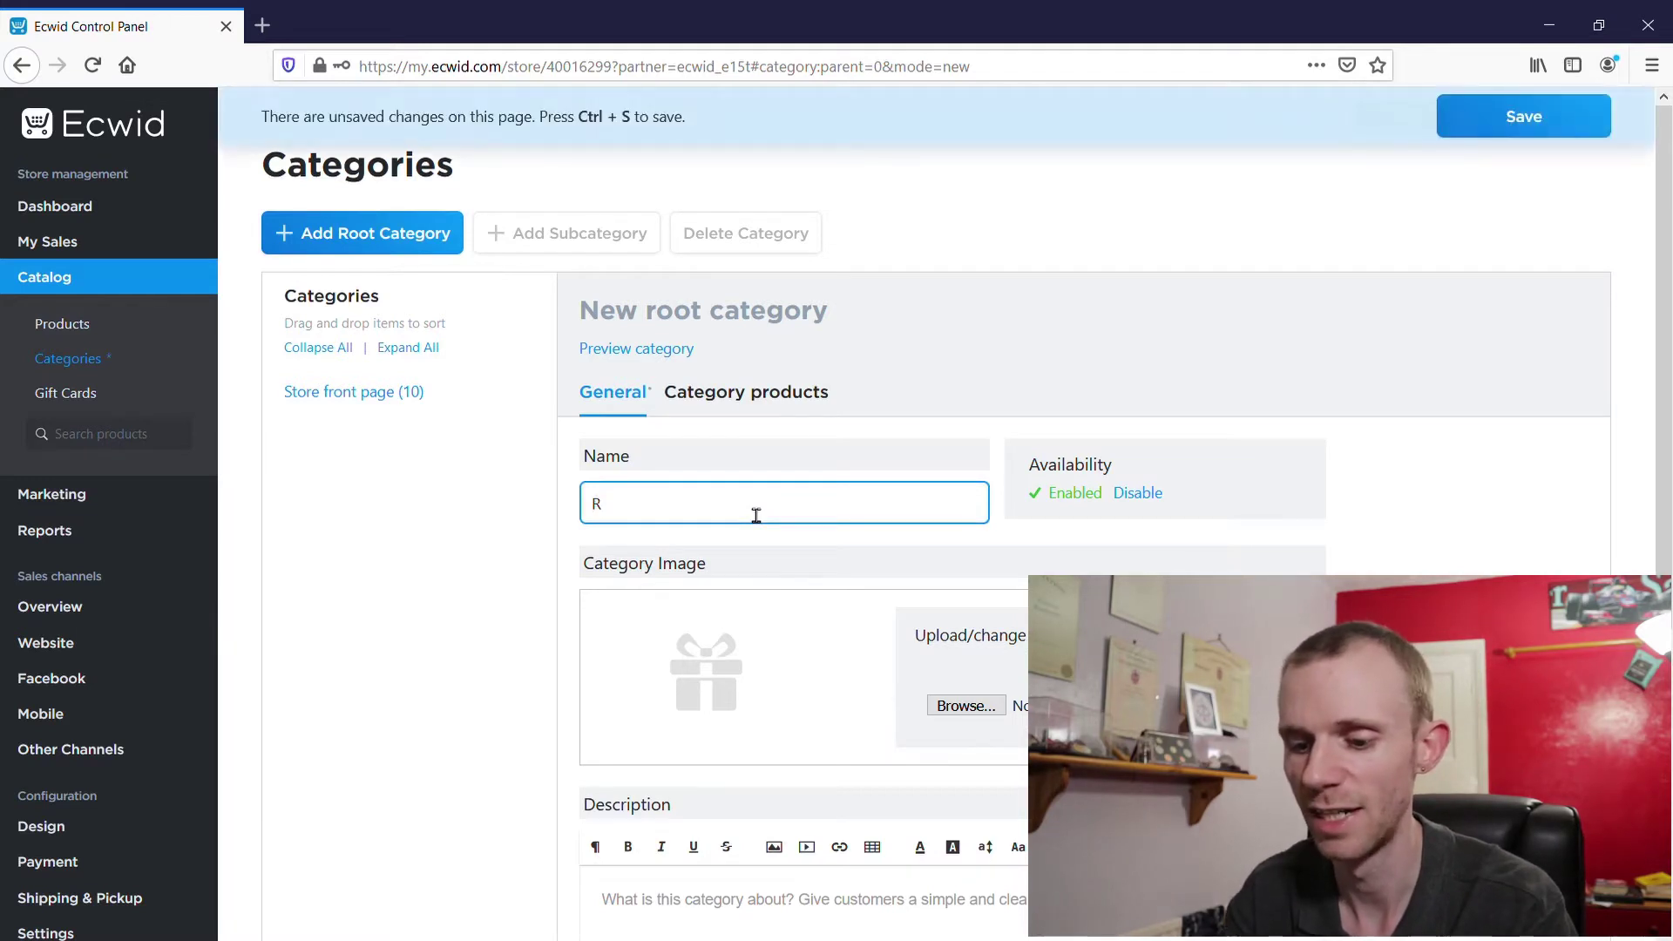
type("ings")
left_click(1459, 111)
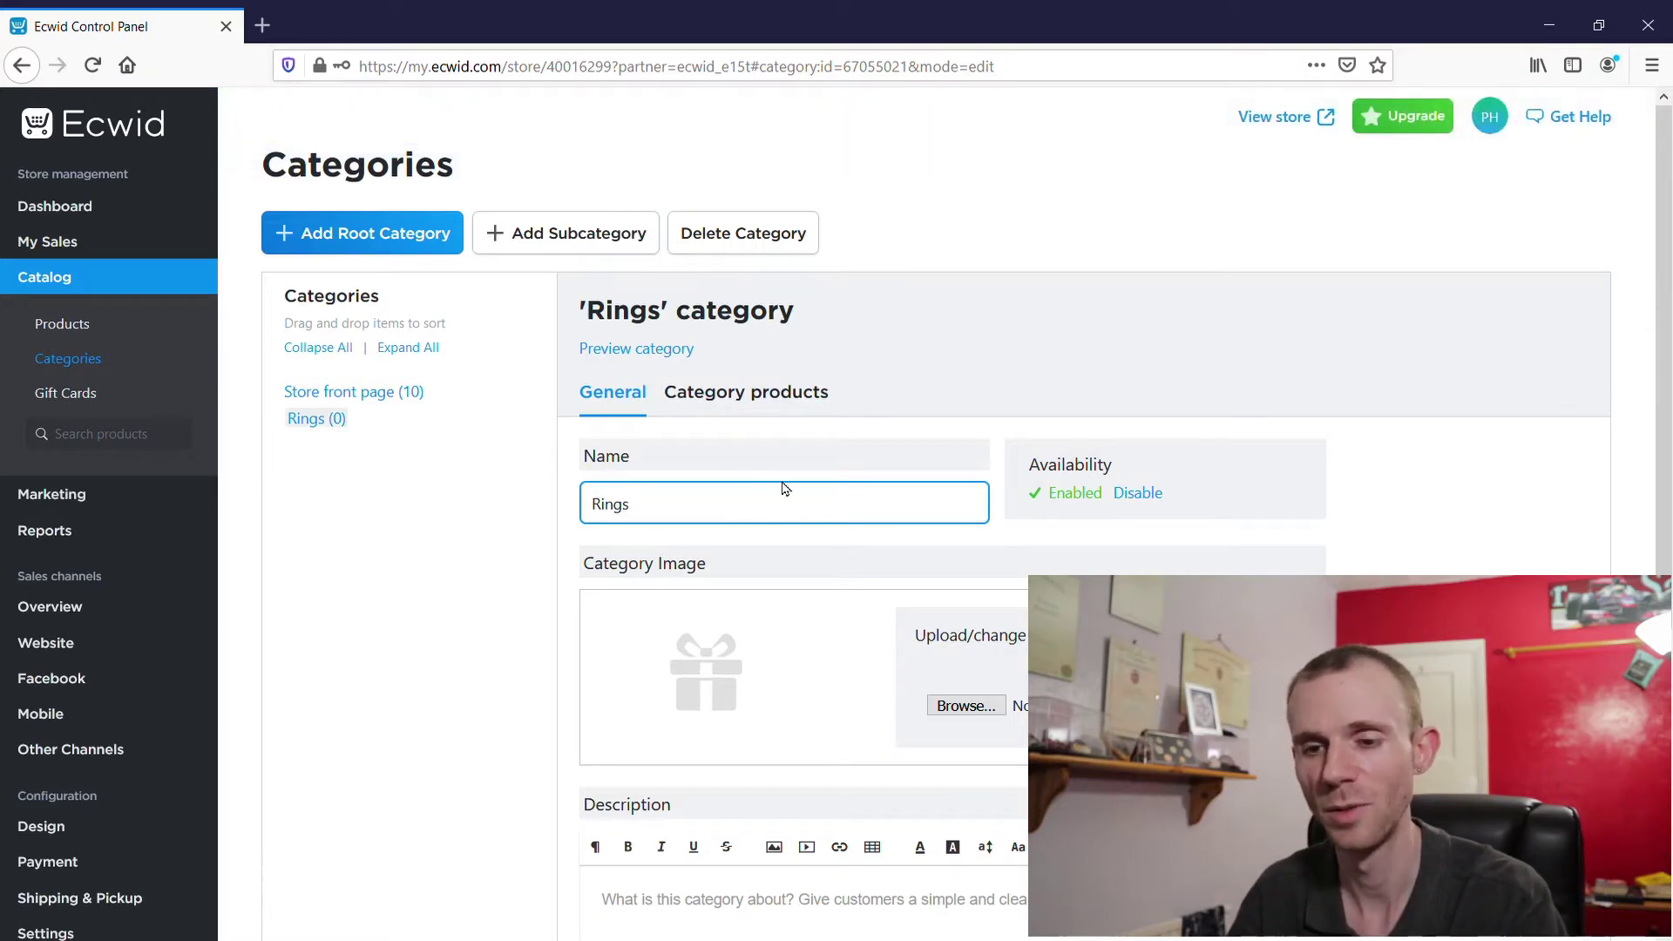
Assign the Signet Ring product to the Rings category and save the product.
left_click(106, 330)
scroll(628, 568, "down", 8)
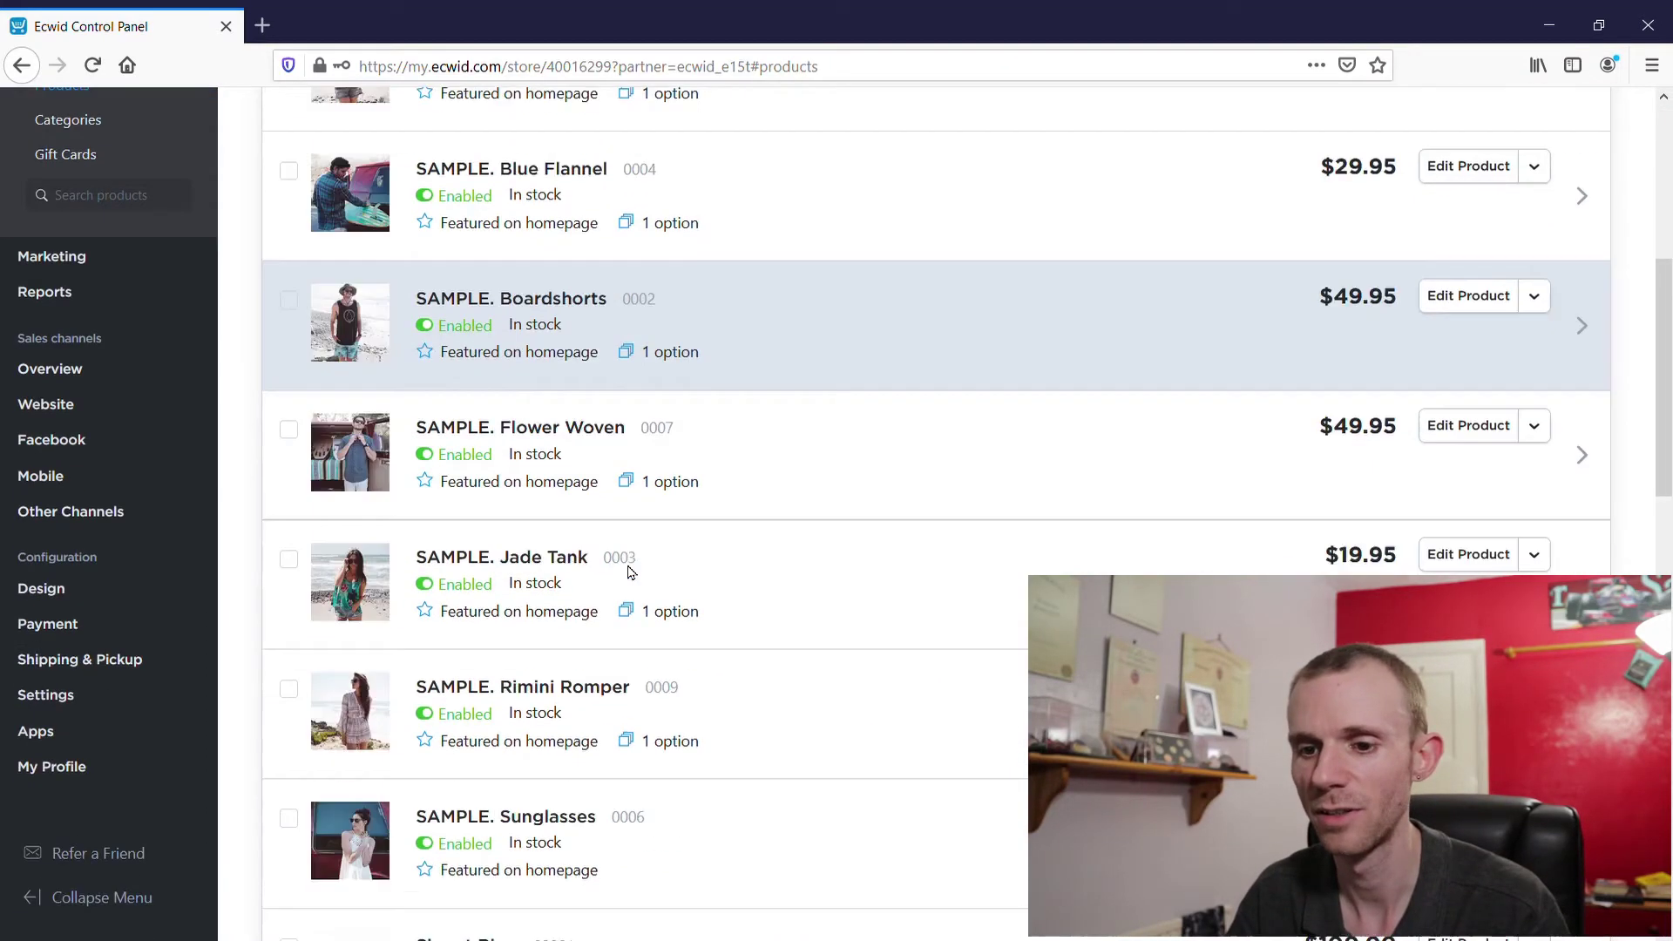
left_click(1220, 685)
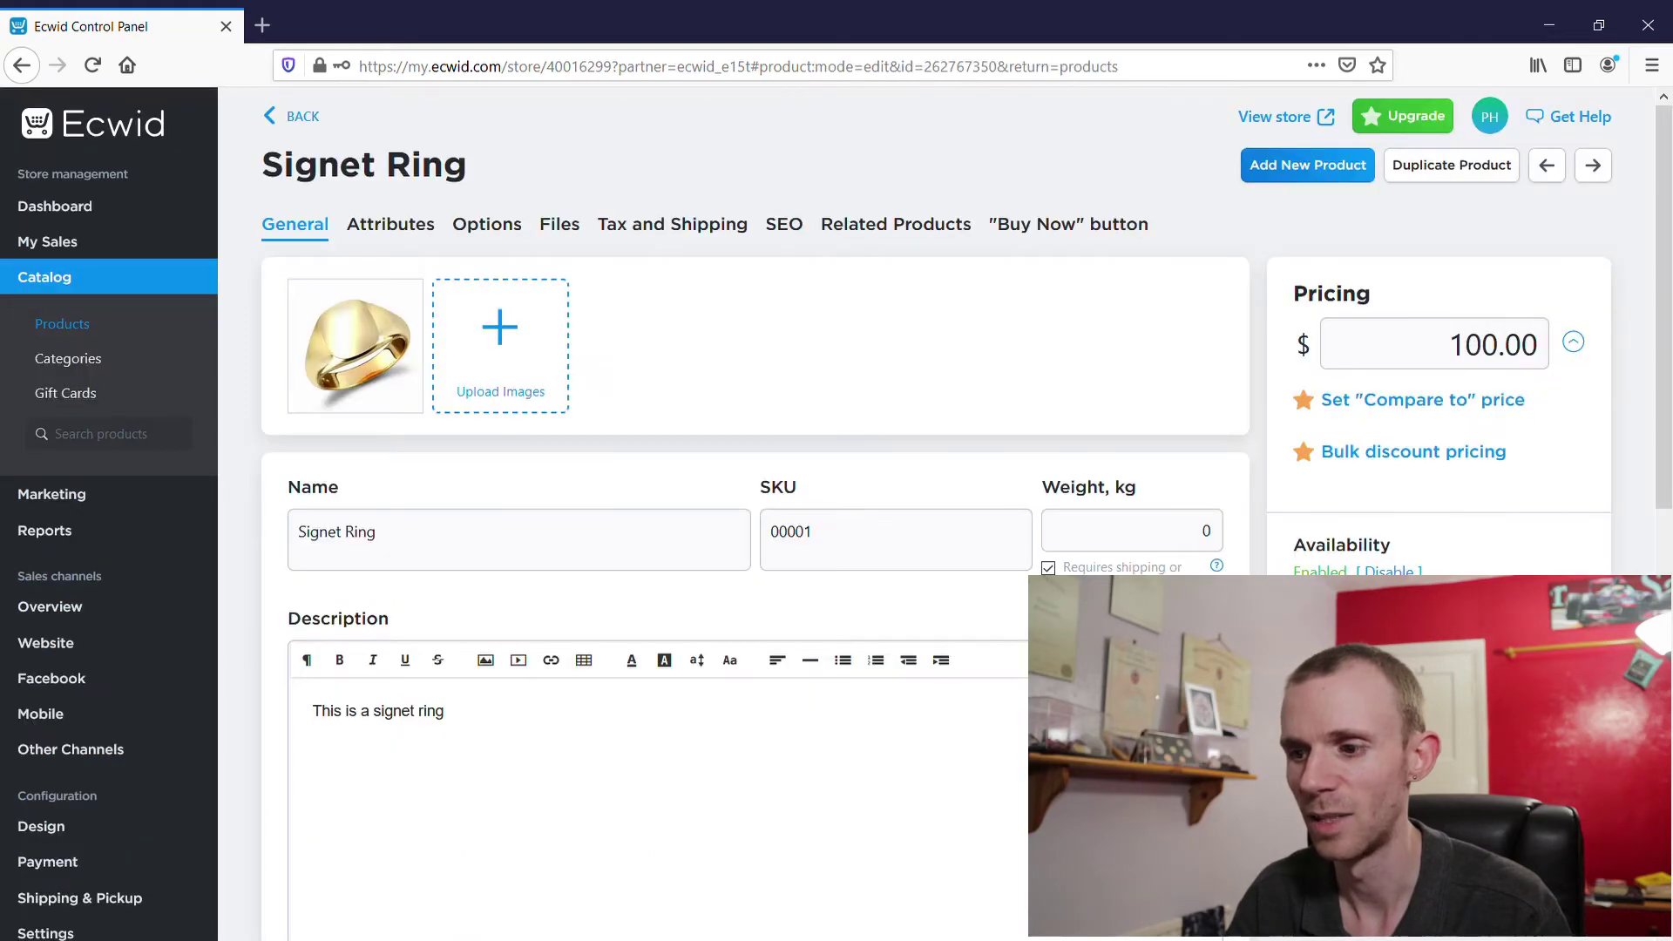
scroll(750, 514, "down", 5)
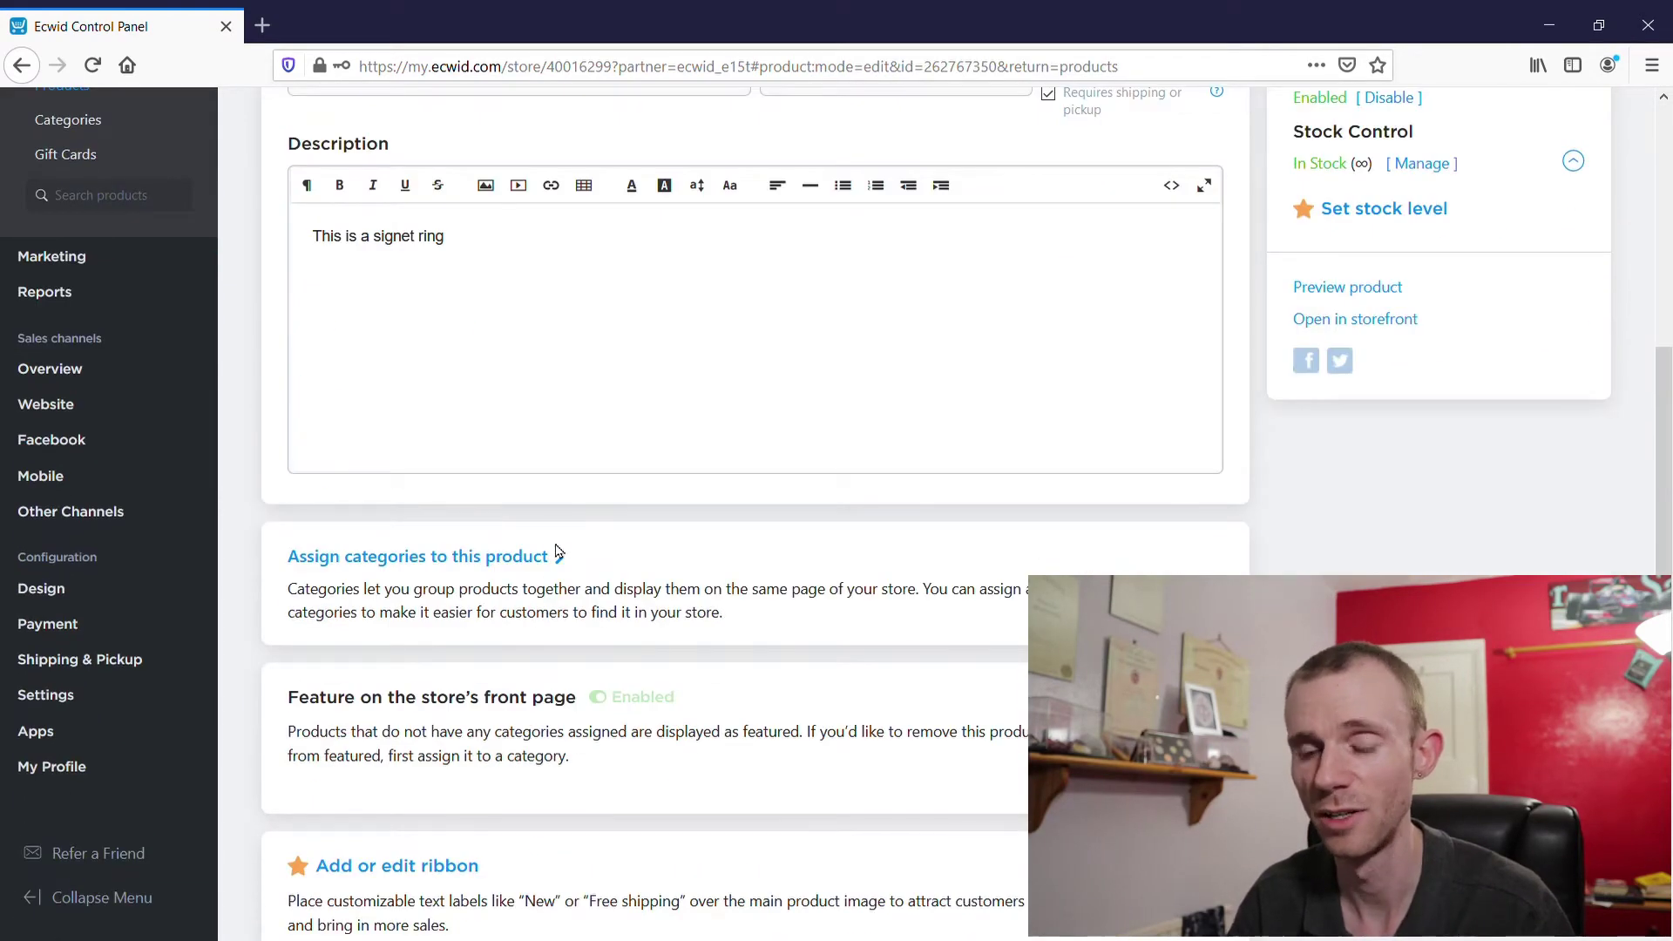
left_click(462, 558)
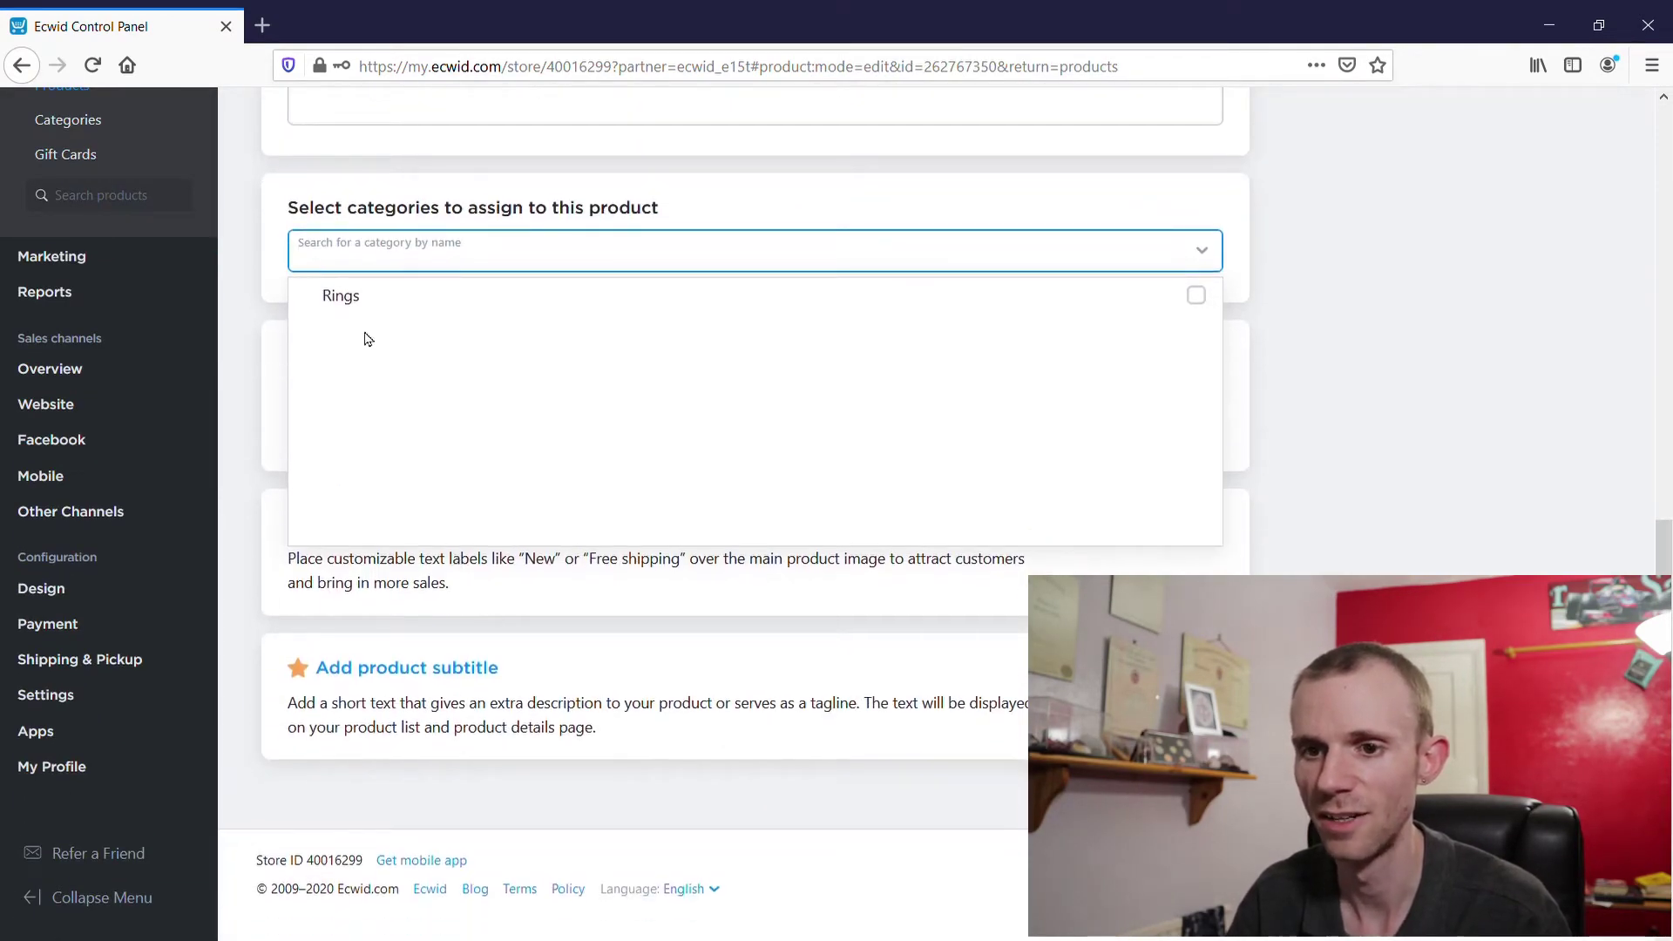
left_click(349, 296)
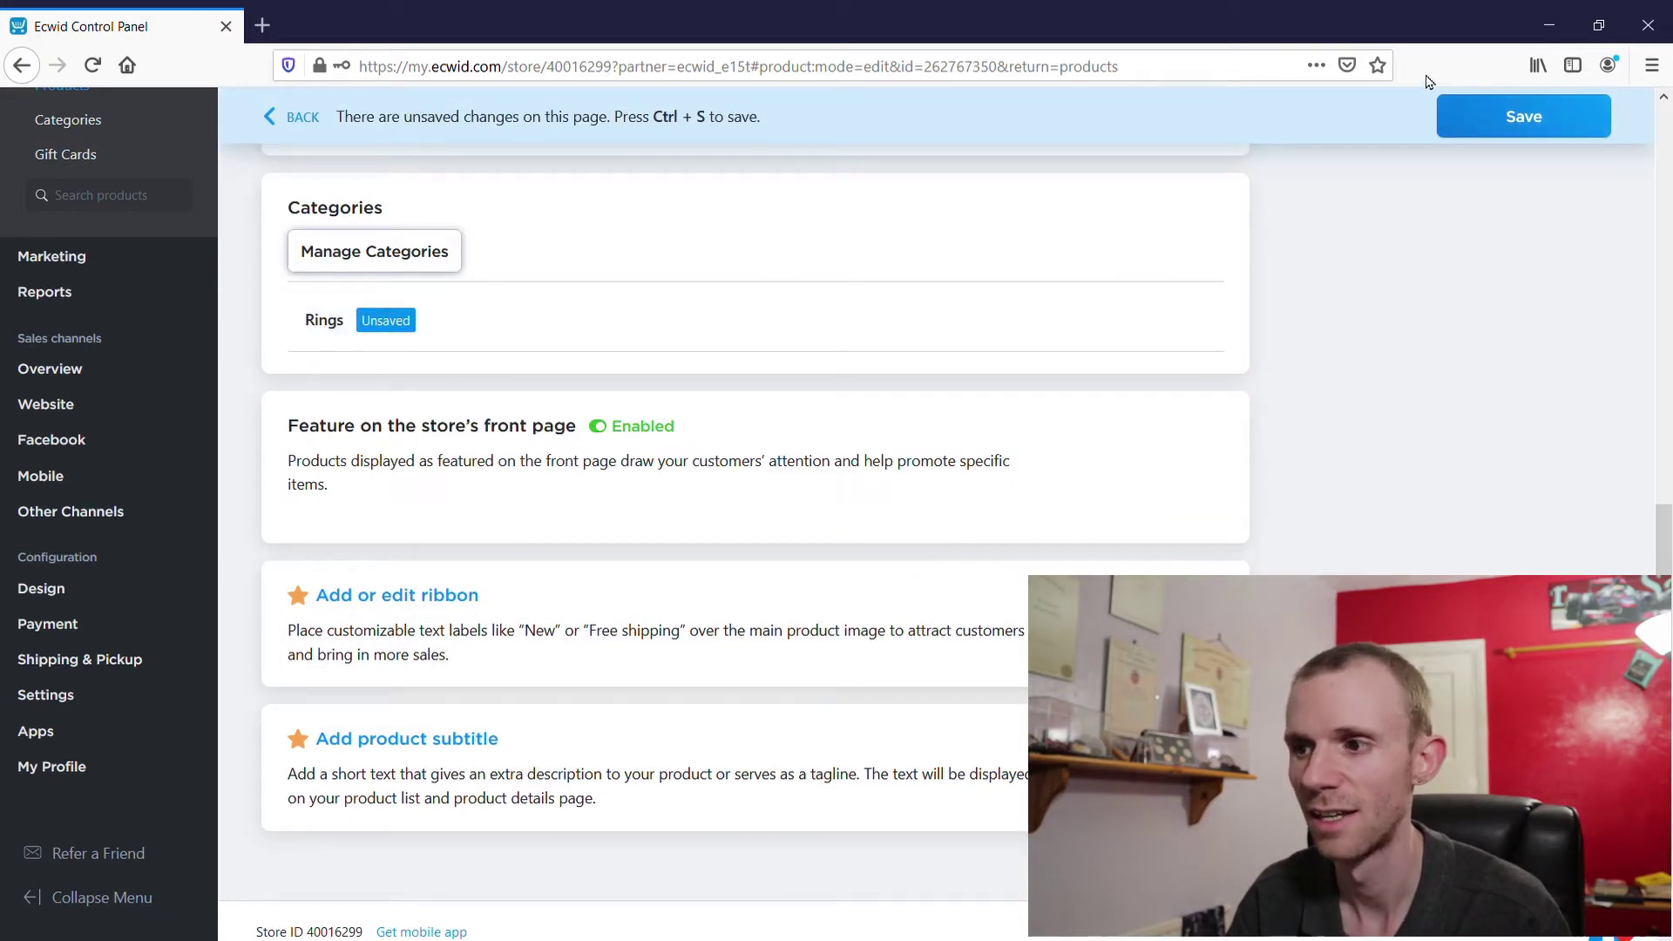
left_click(1481, 113)
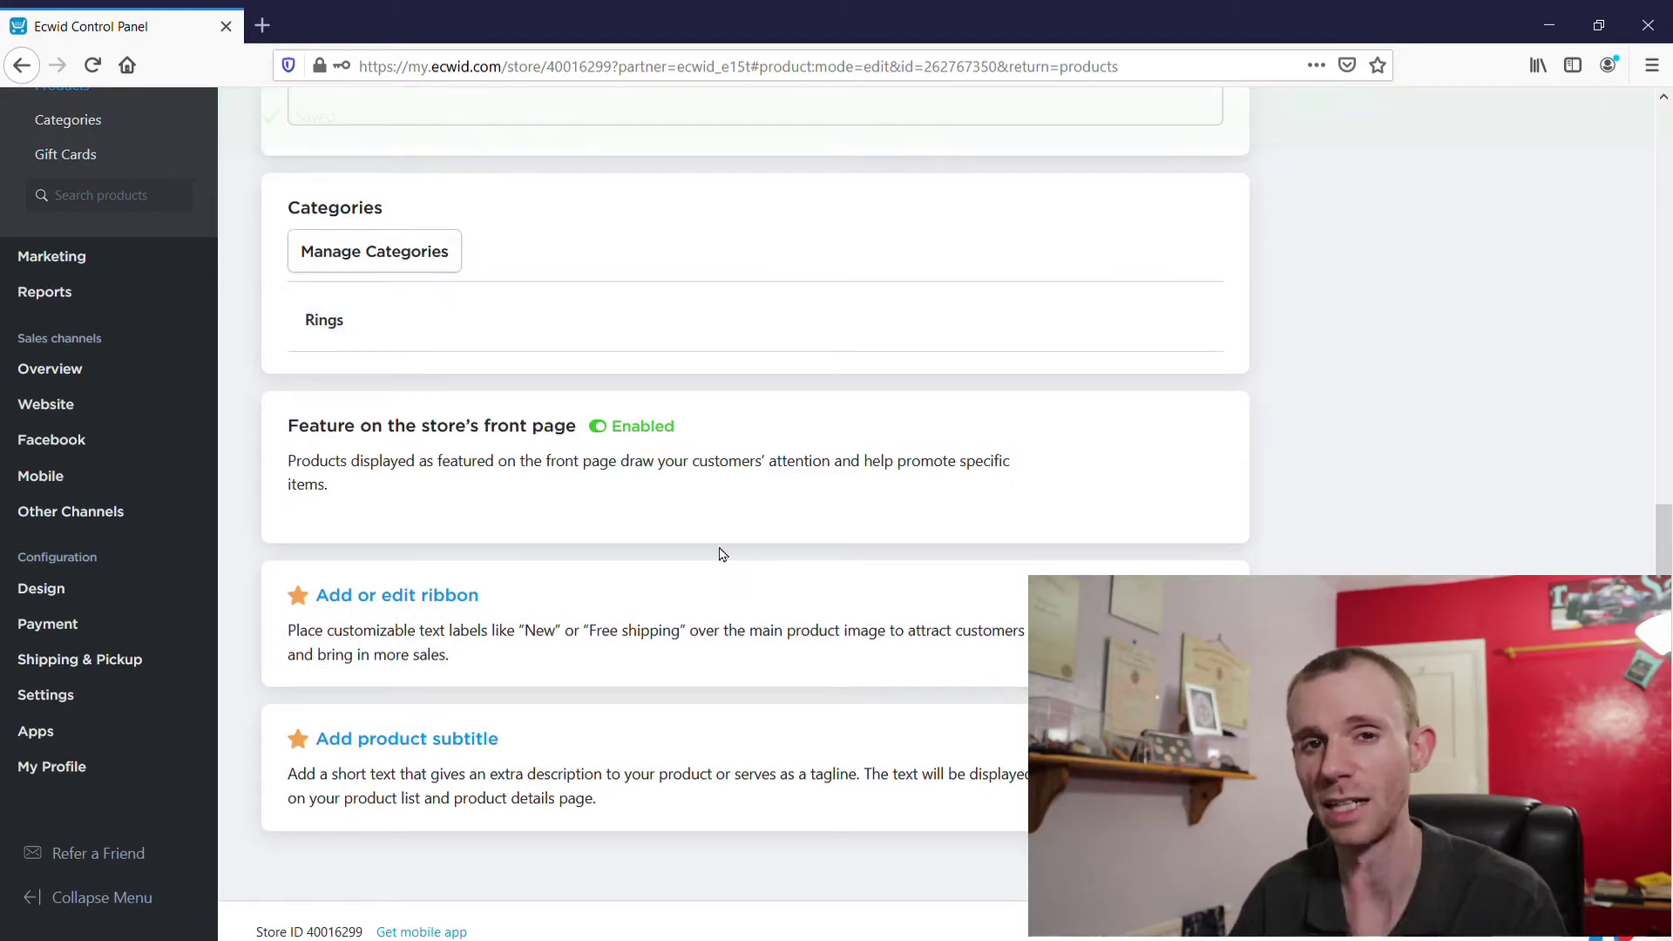
Review the store profile in the general settings, covering store name, company details, address and social media accounts.
scroll(723, 554, "up", 15)
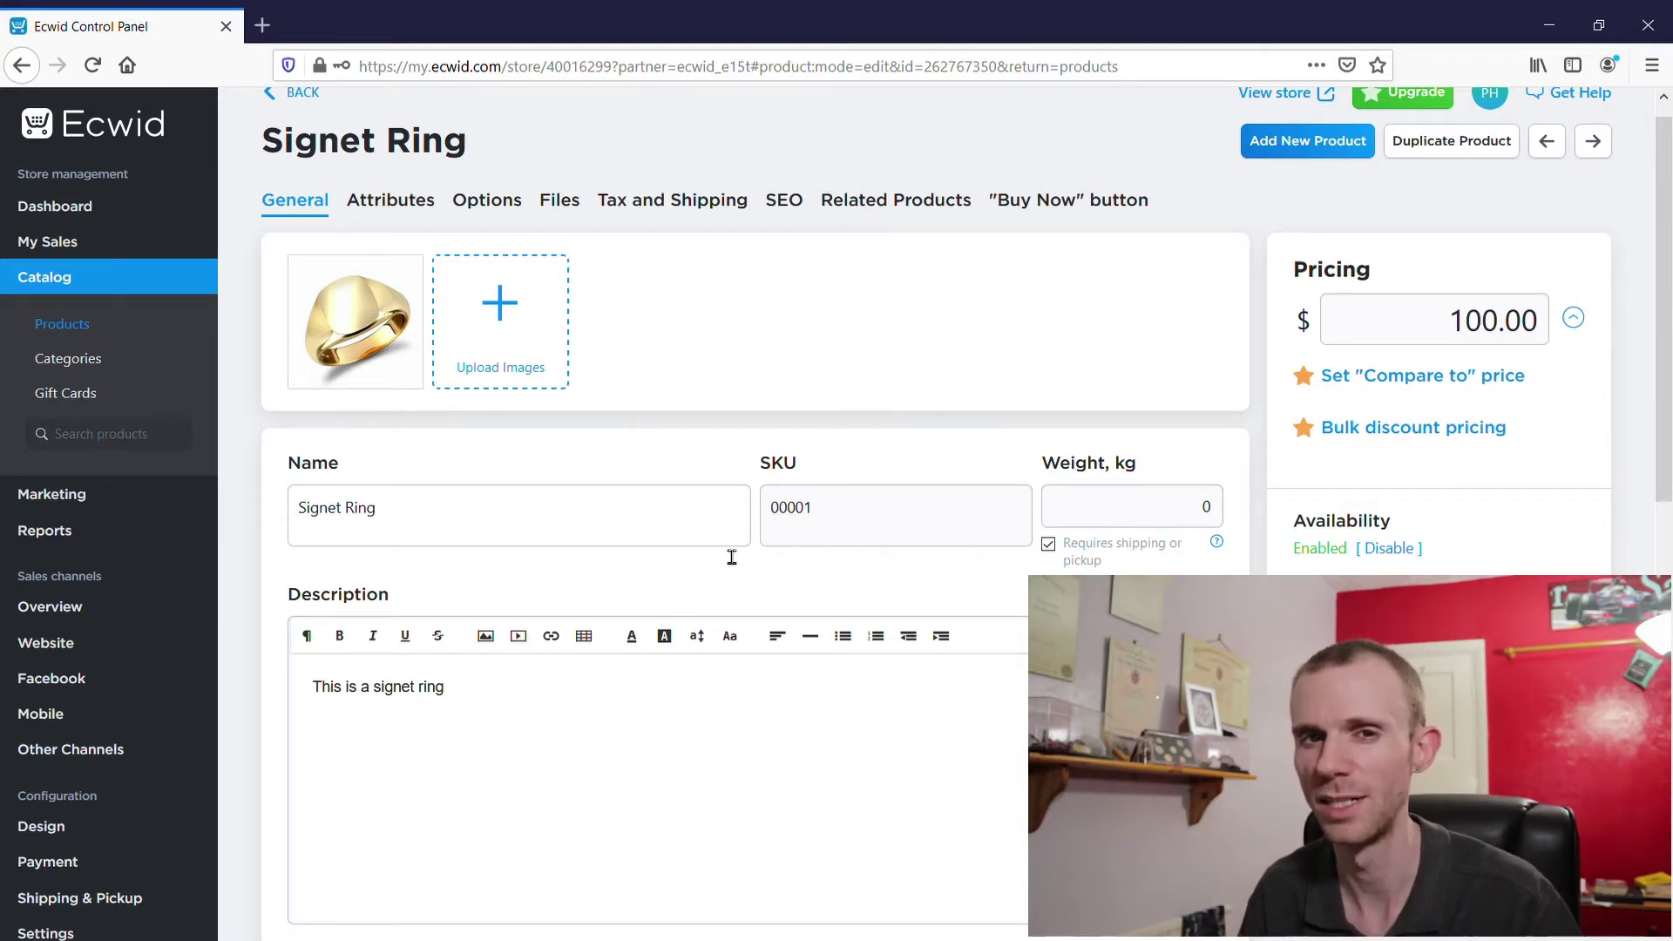
scroll(241, 398, "up", 1)
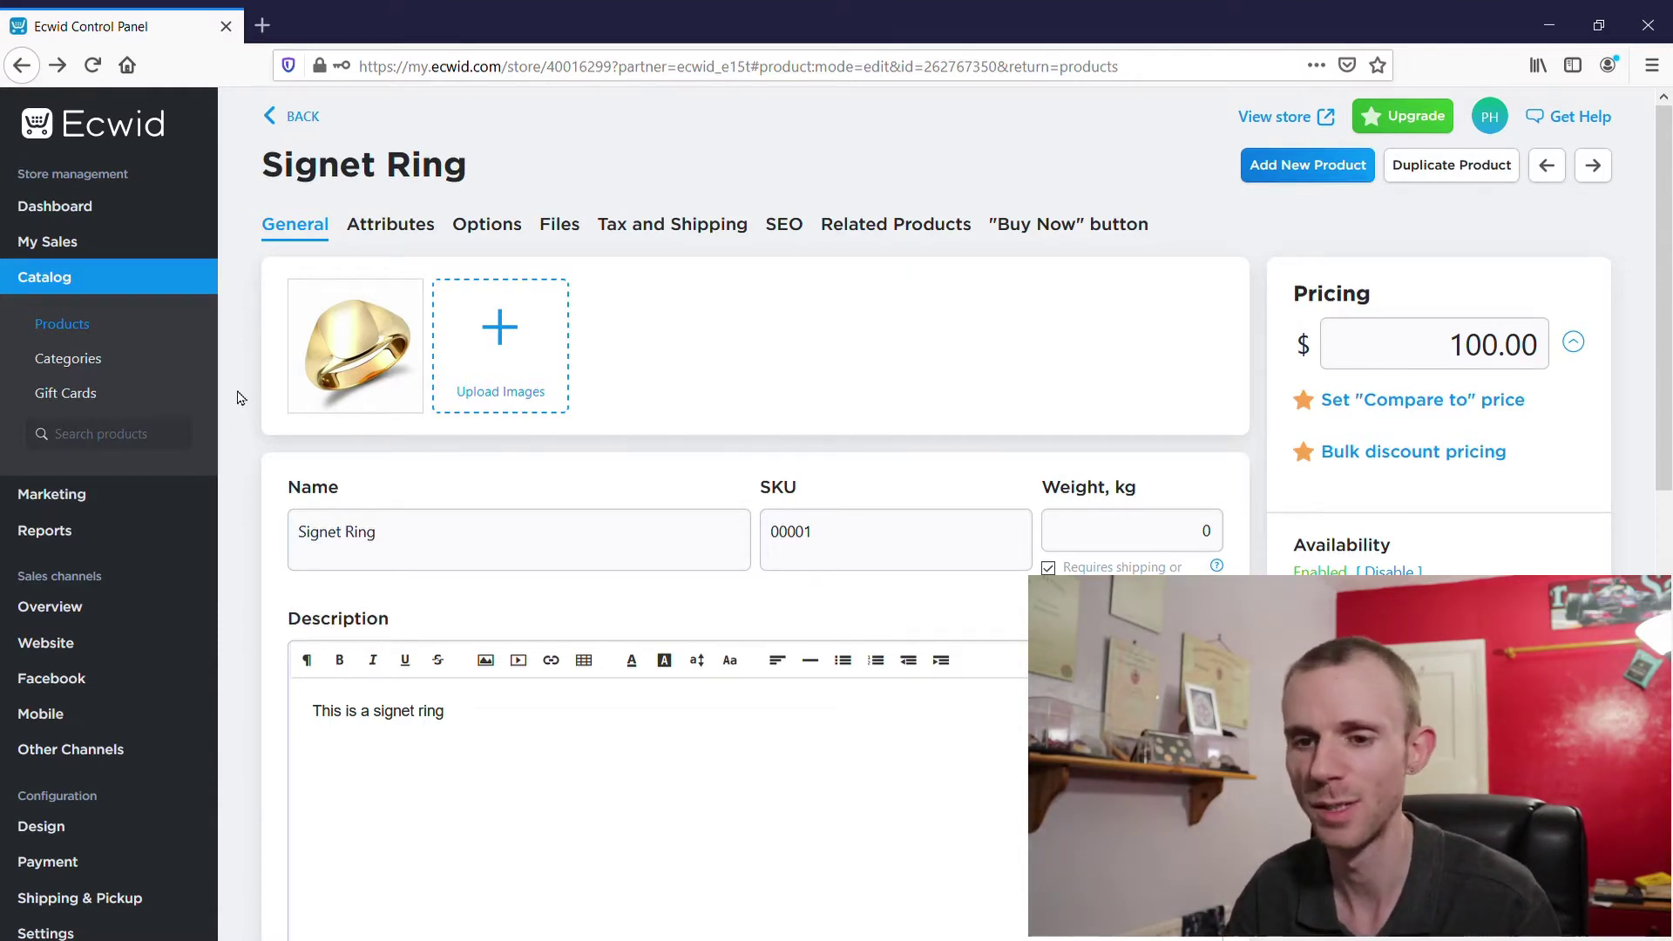
scroll(240, 398, "down", 4)
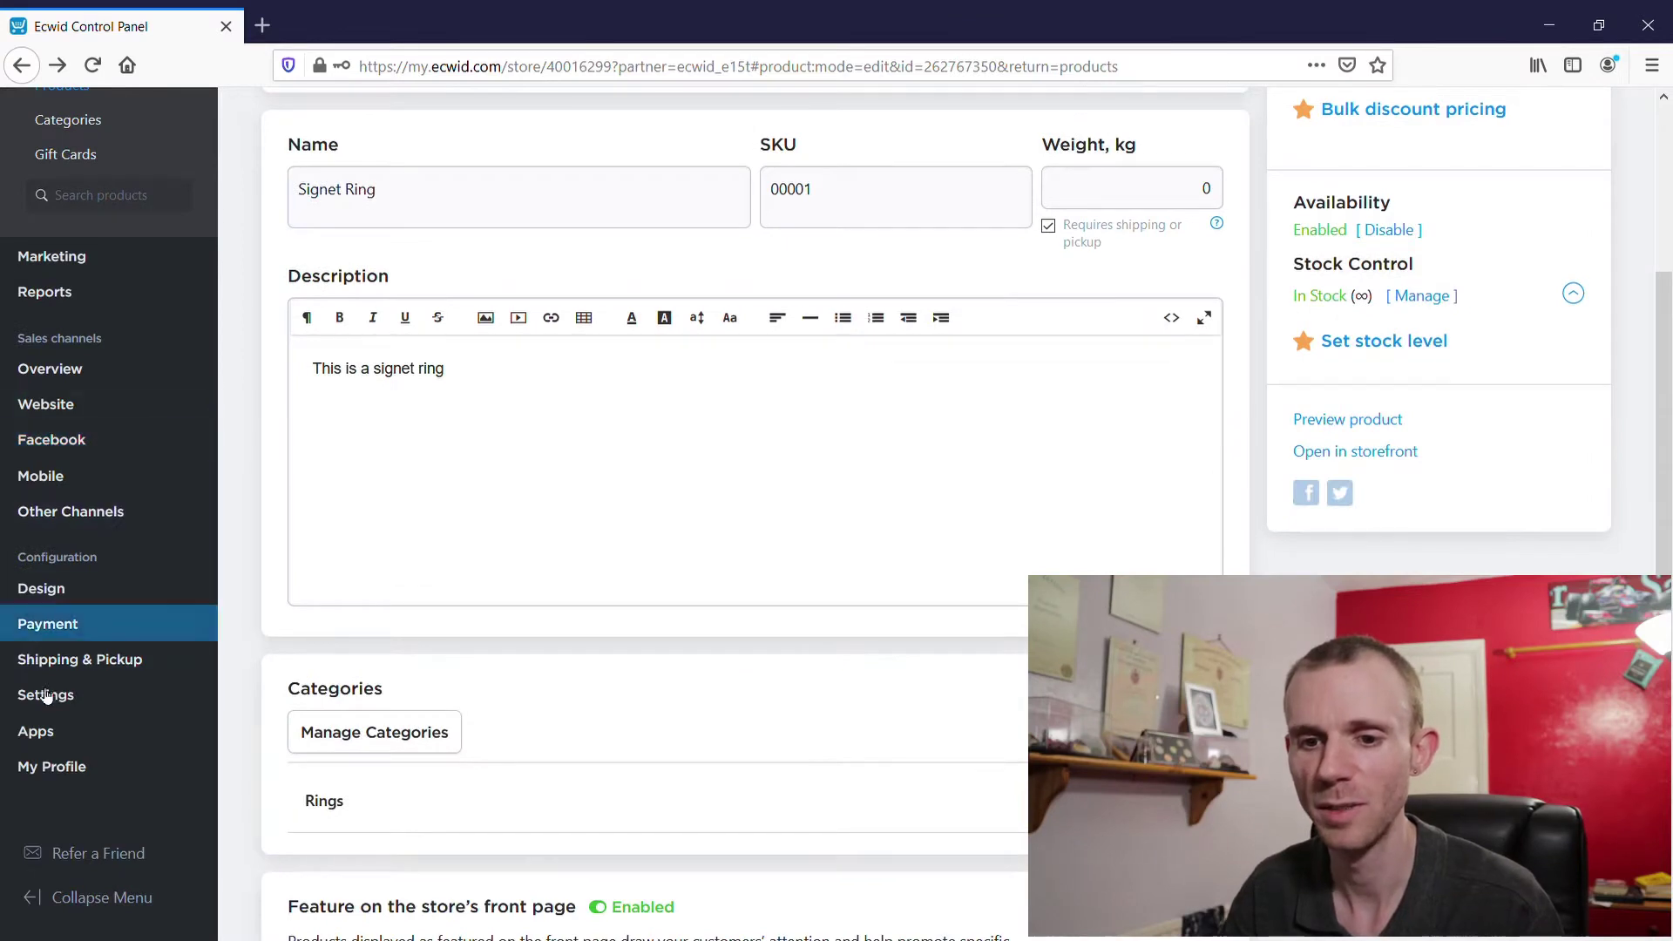
mouse_move(58, 702)
left_click(112, 694)
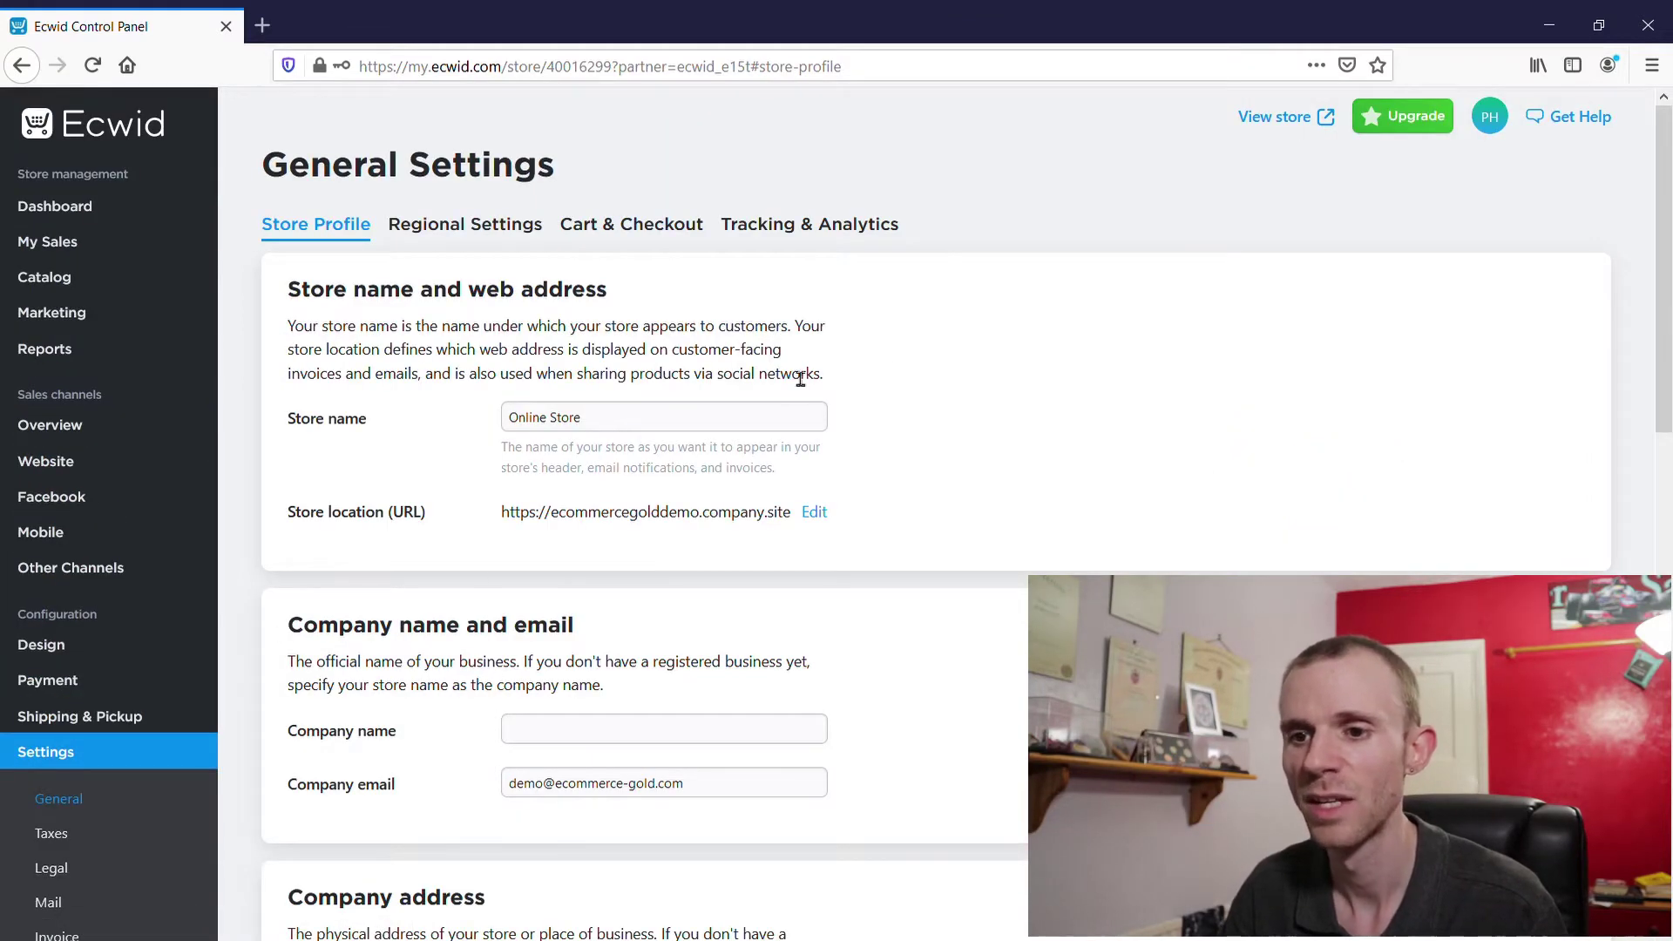
scroll(413, 423, "down", 2)
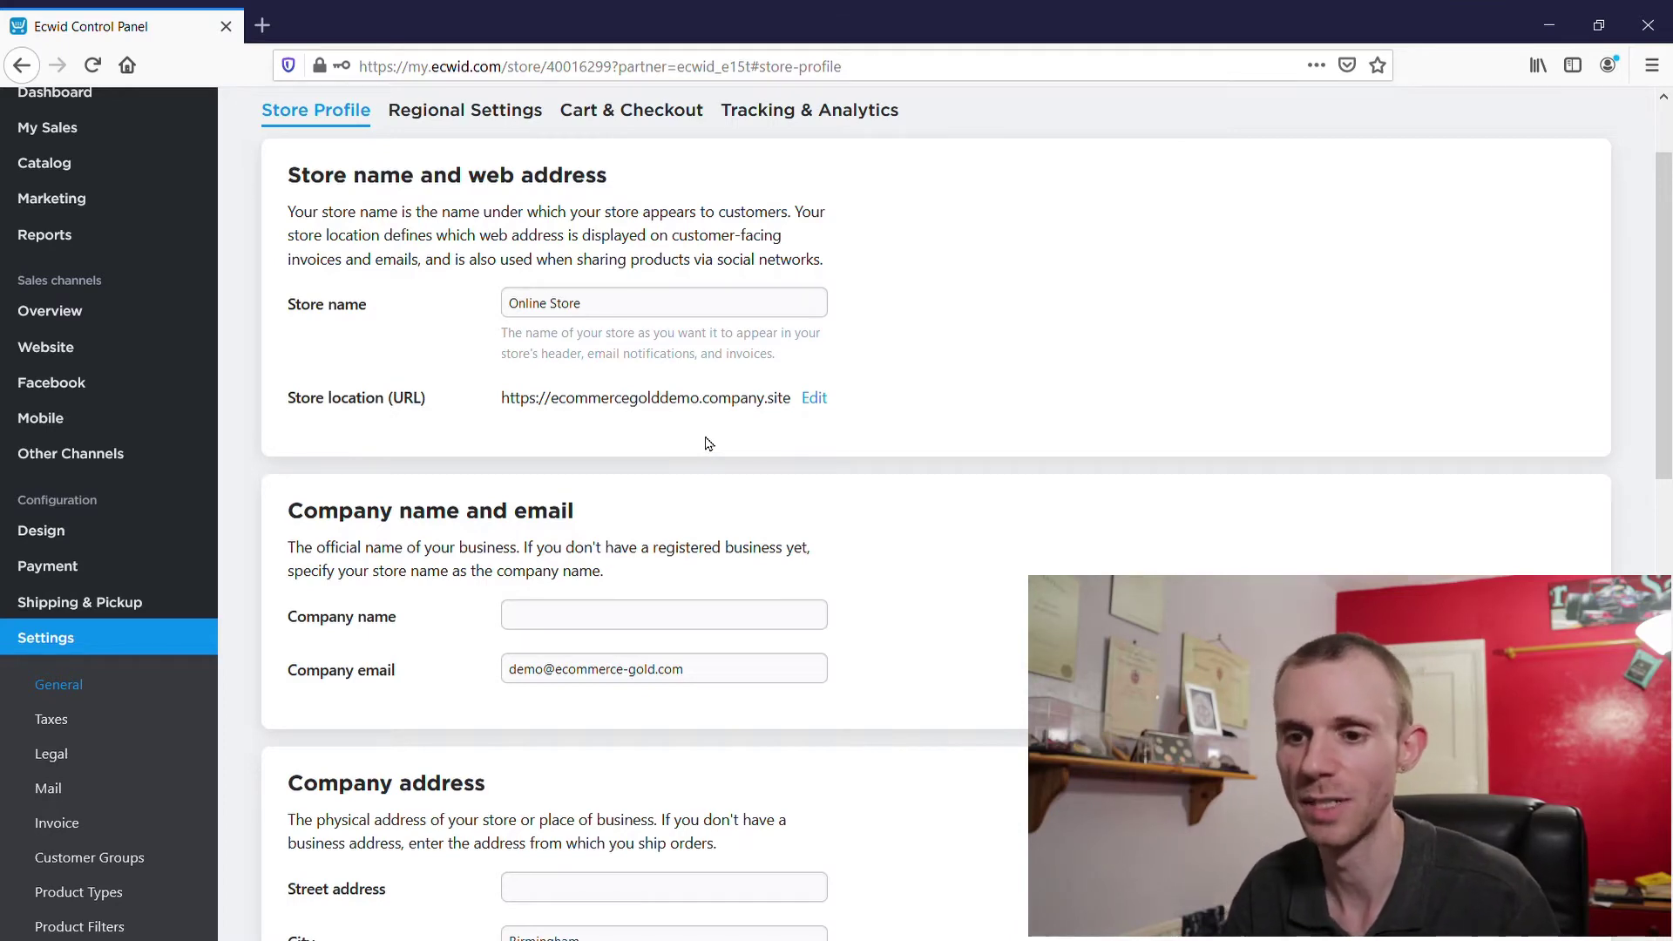
scroll(708, 444, "down", 5)
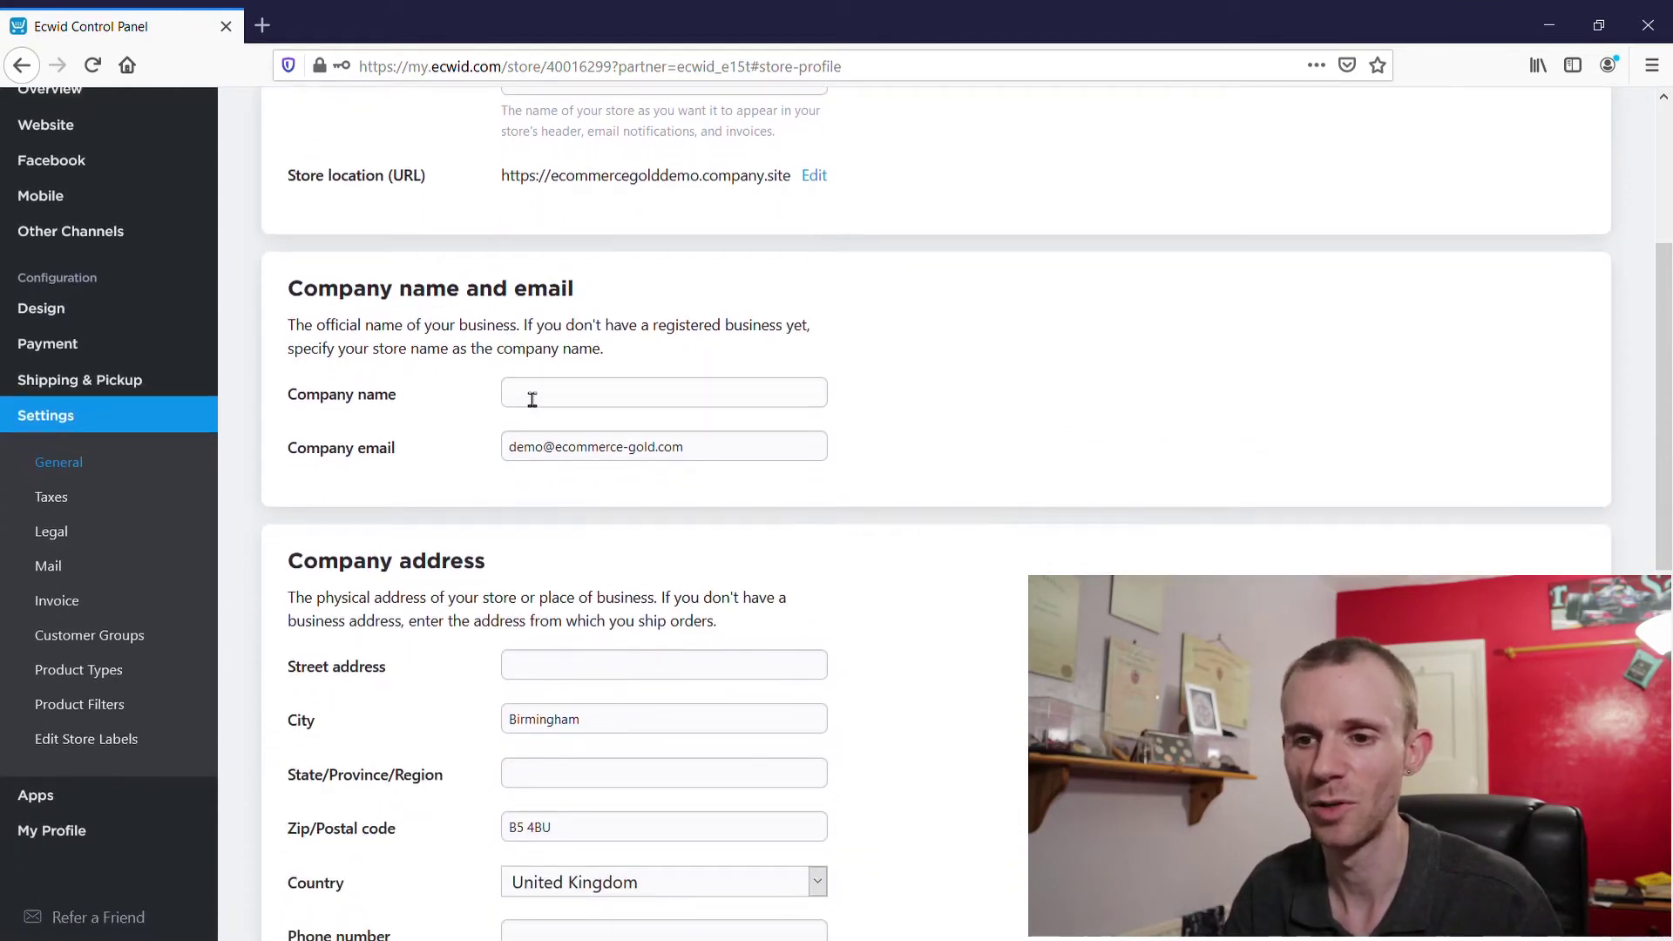
scroll(1035, 467, "down", 3)
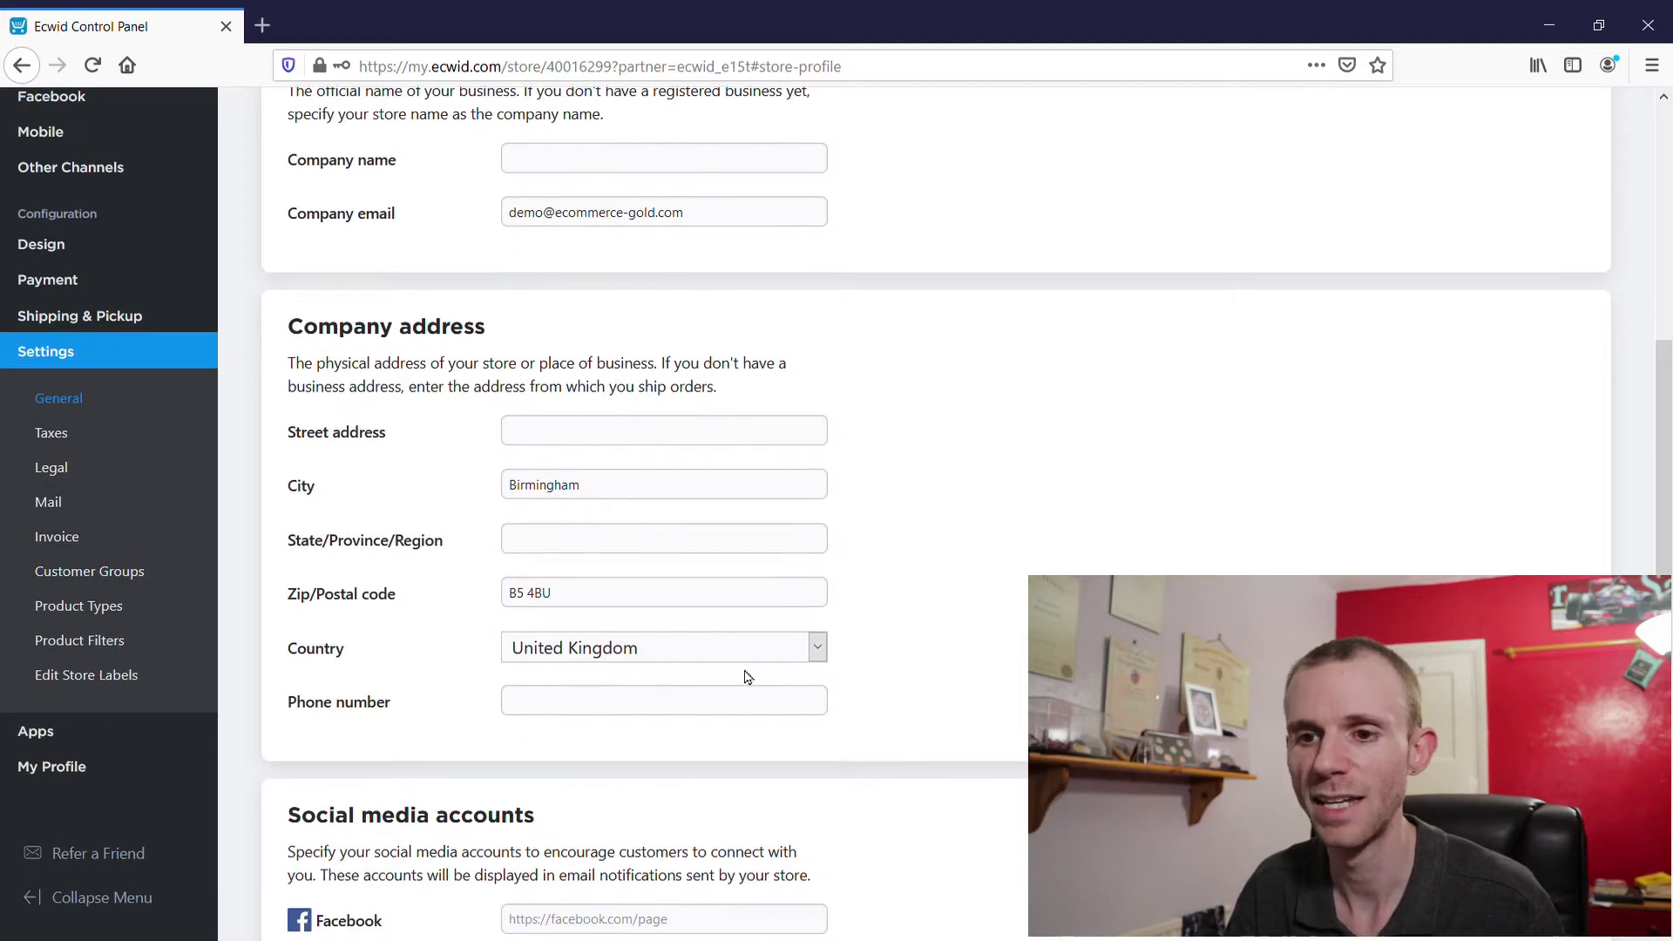
scroll(788, 493, "down", 5)
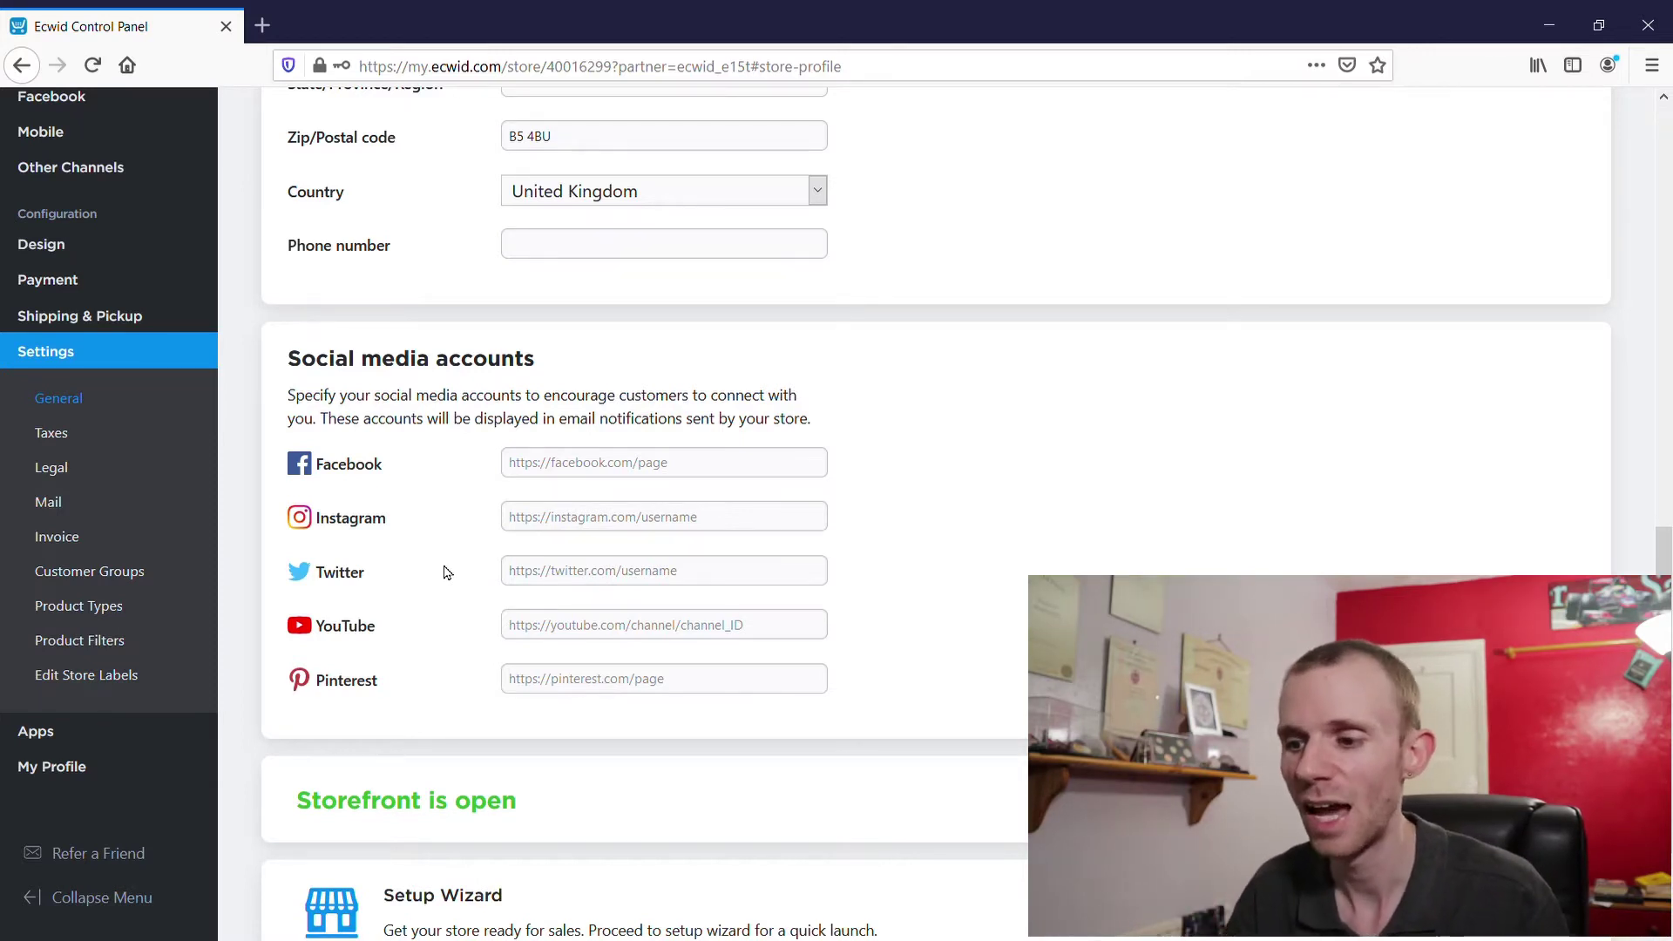
scroll(446, 573, "down", 2)
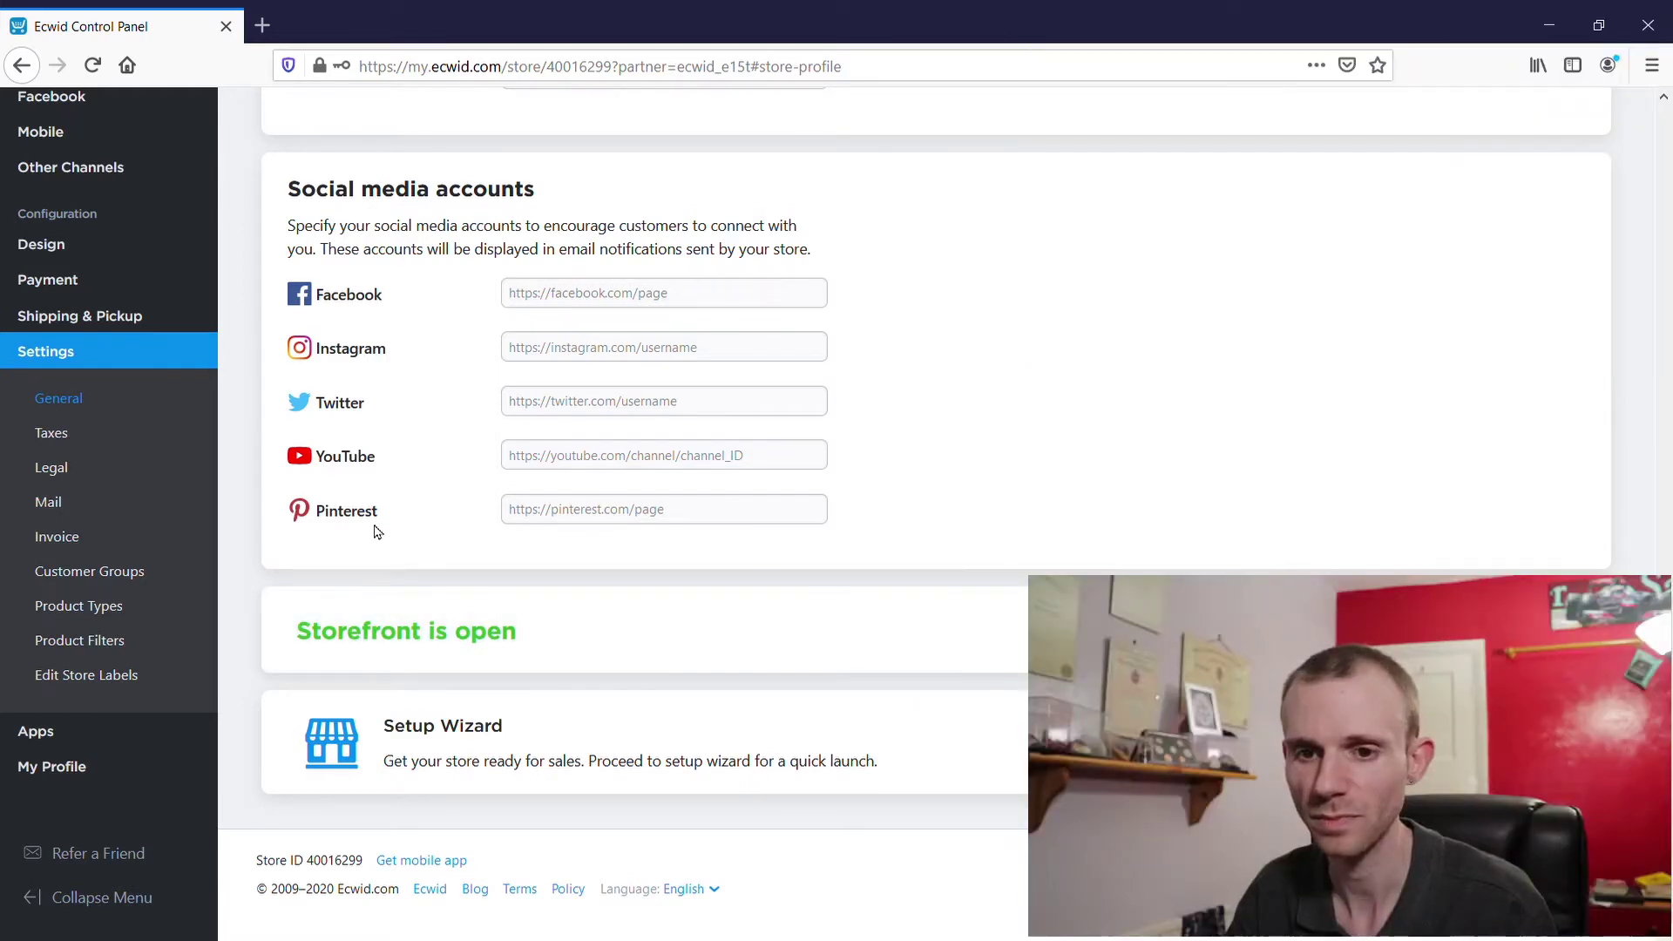
Review the store's tax settings and the legal settings, including the available legal pages and policies.
left_click(63, 431)
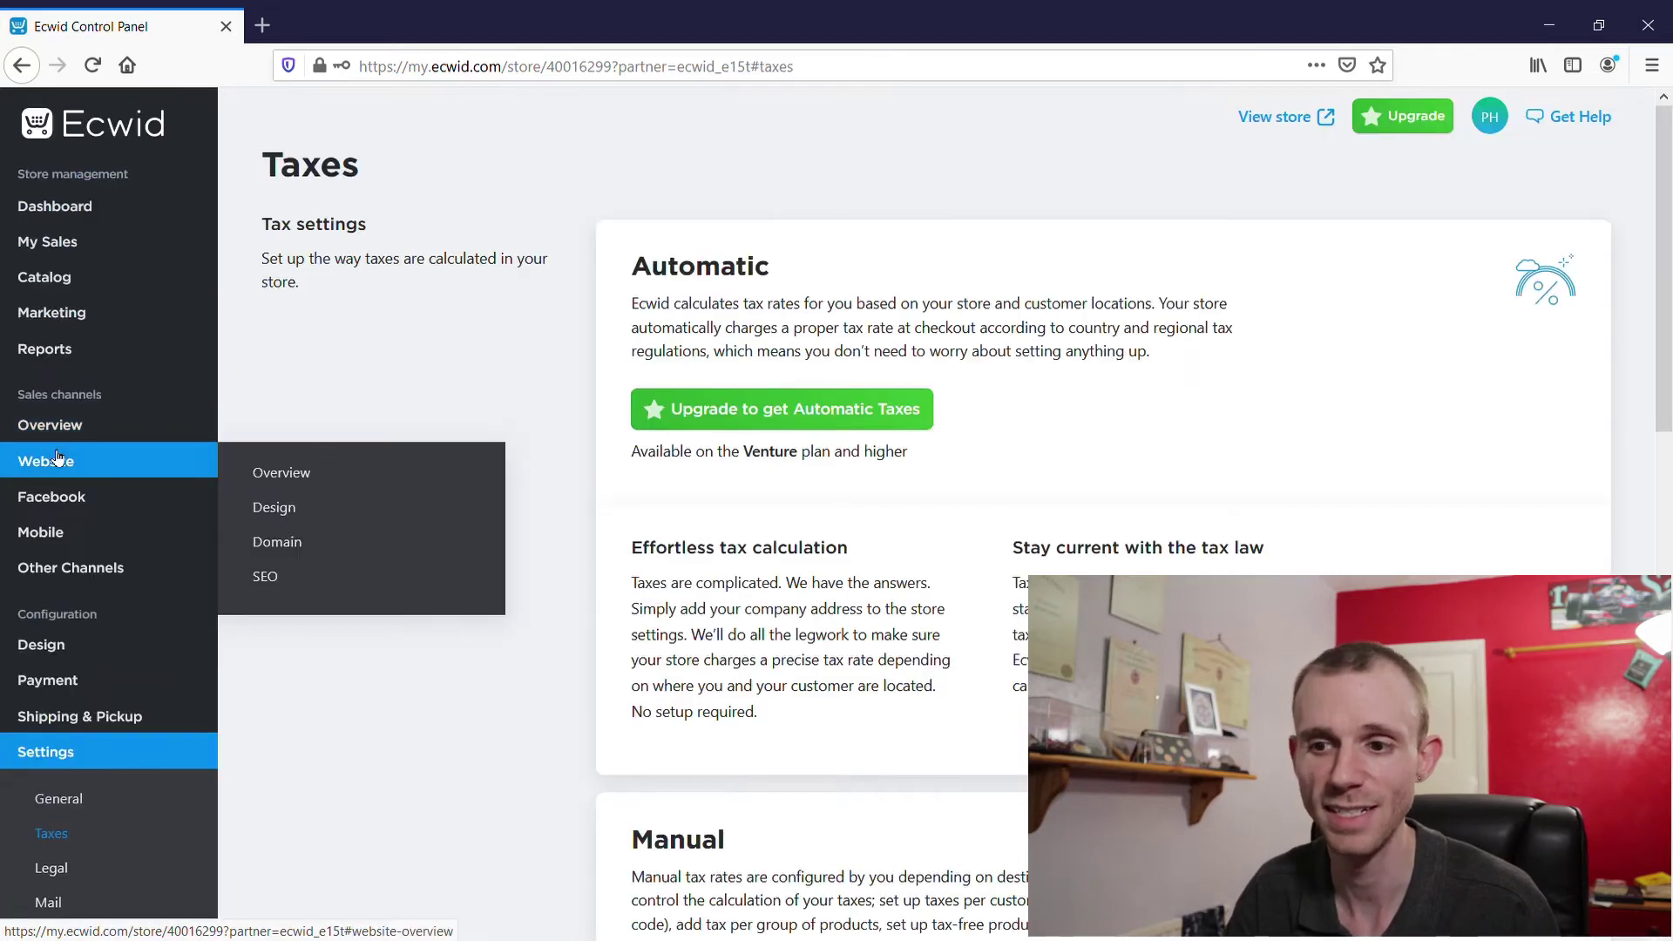
scroll(53, 534, "down", 3)
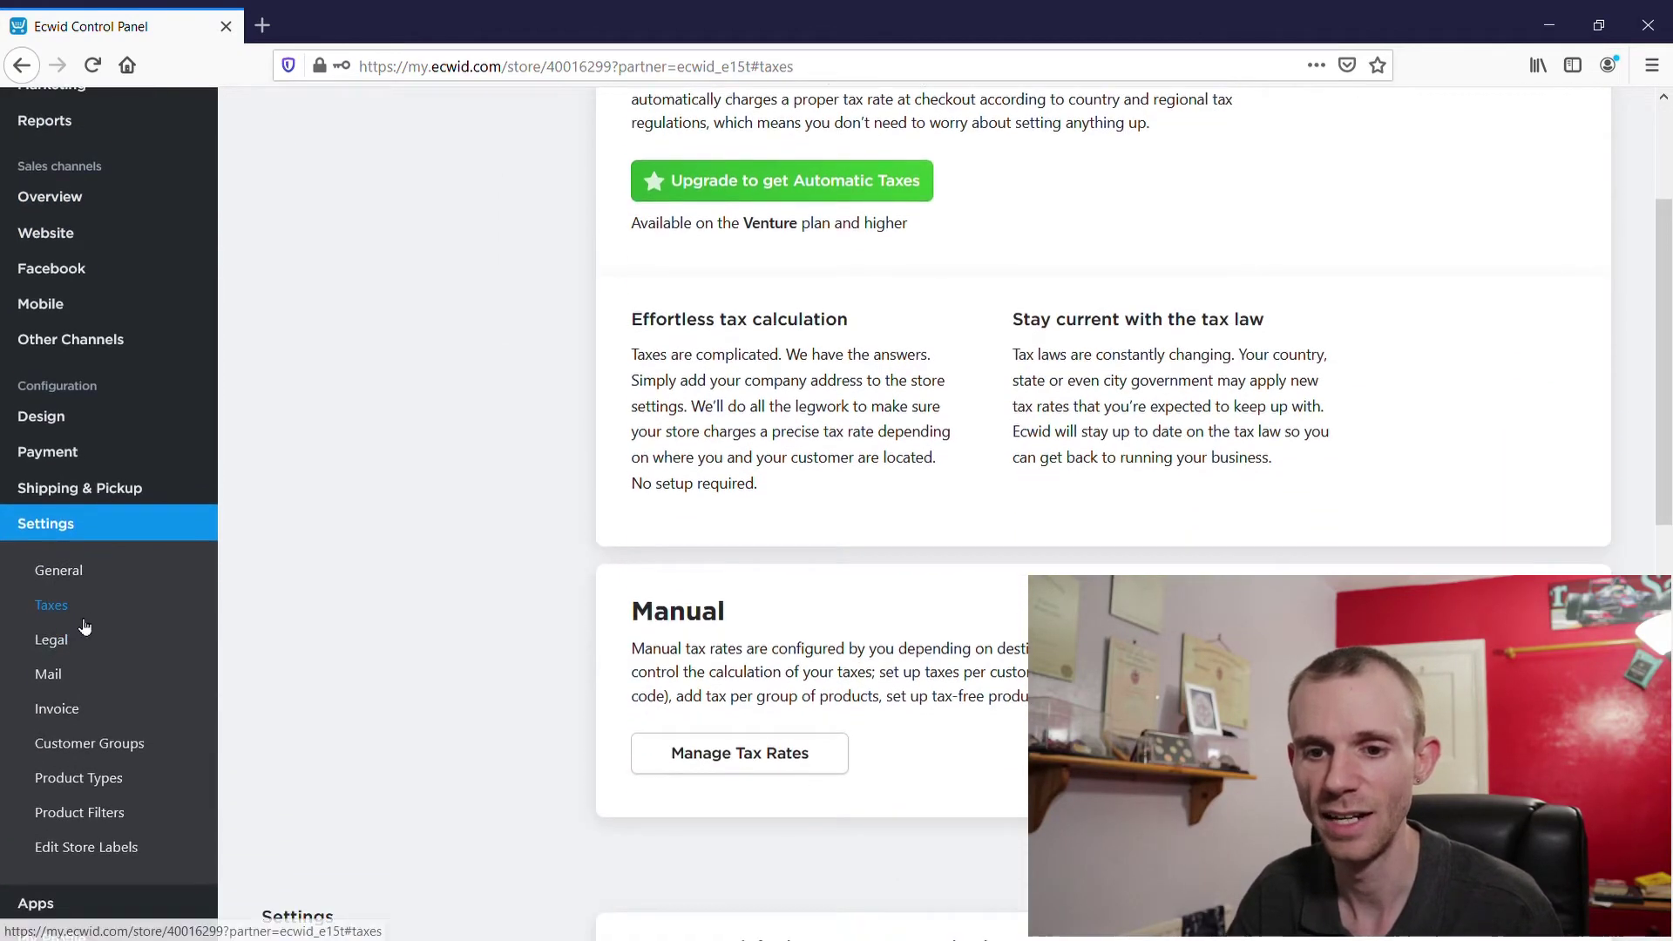
left_click(63, 643)
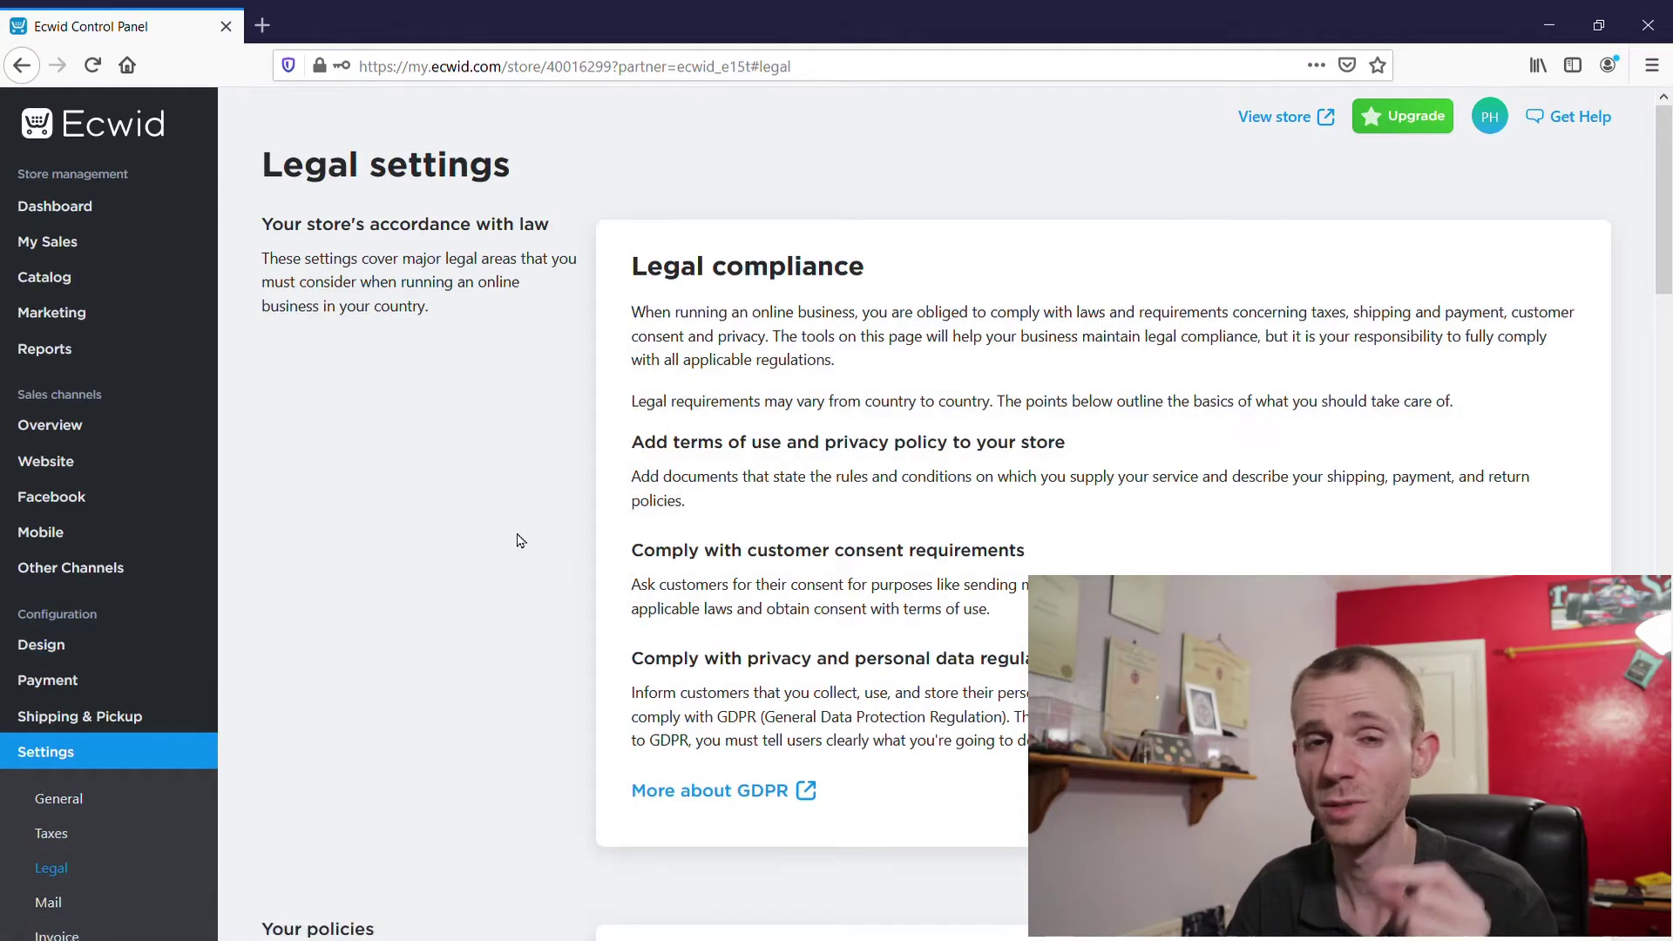
scroll(514, 541, "down", 8)
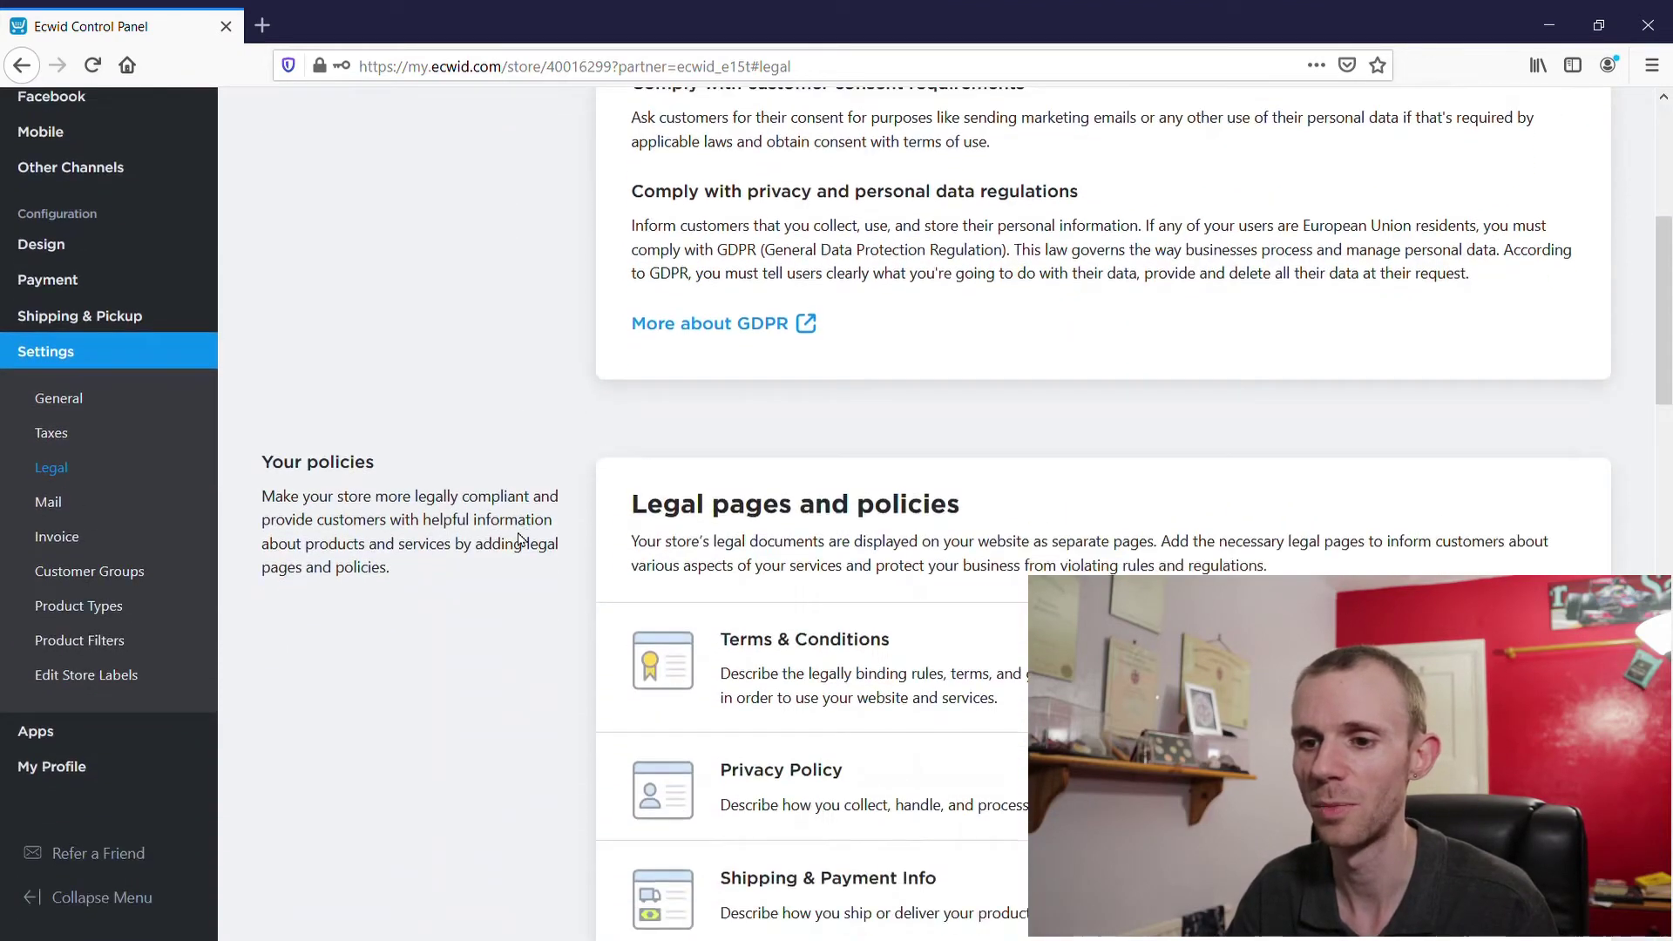
scroll(503, 540, "down", 1)
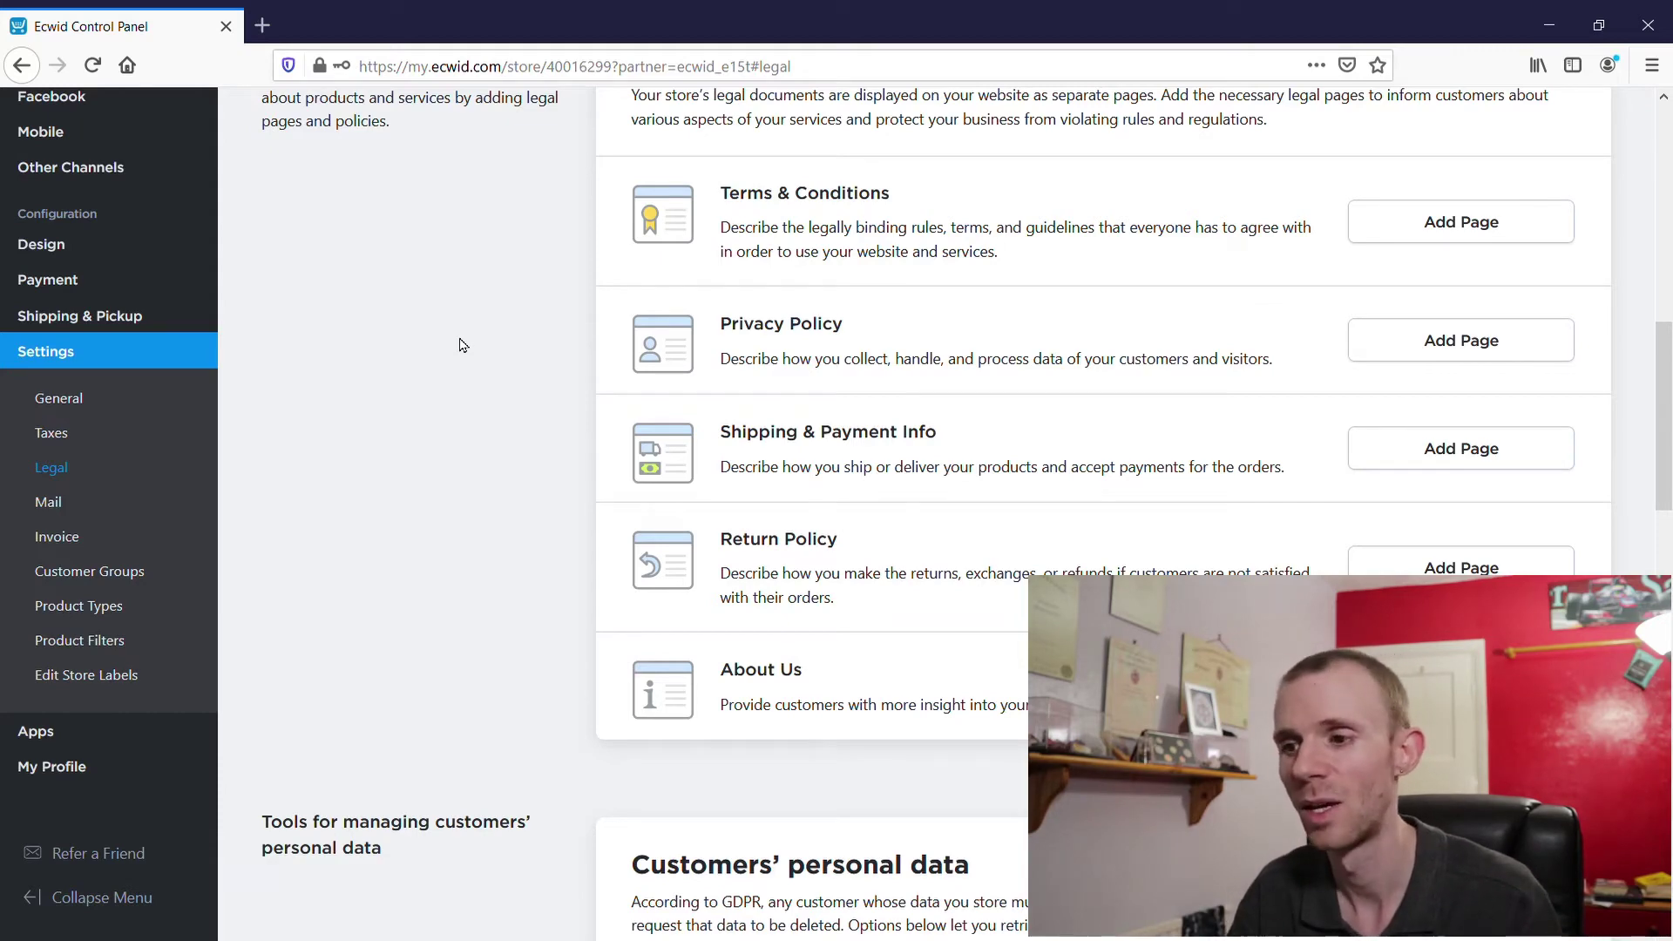
scroll(463, 345, "down", 3)
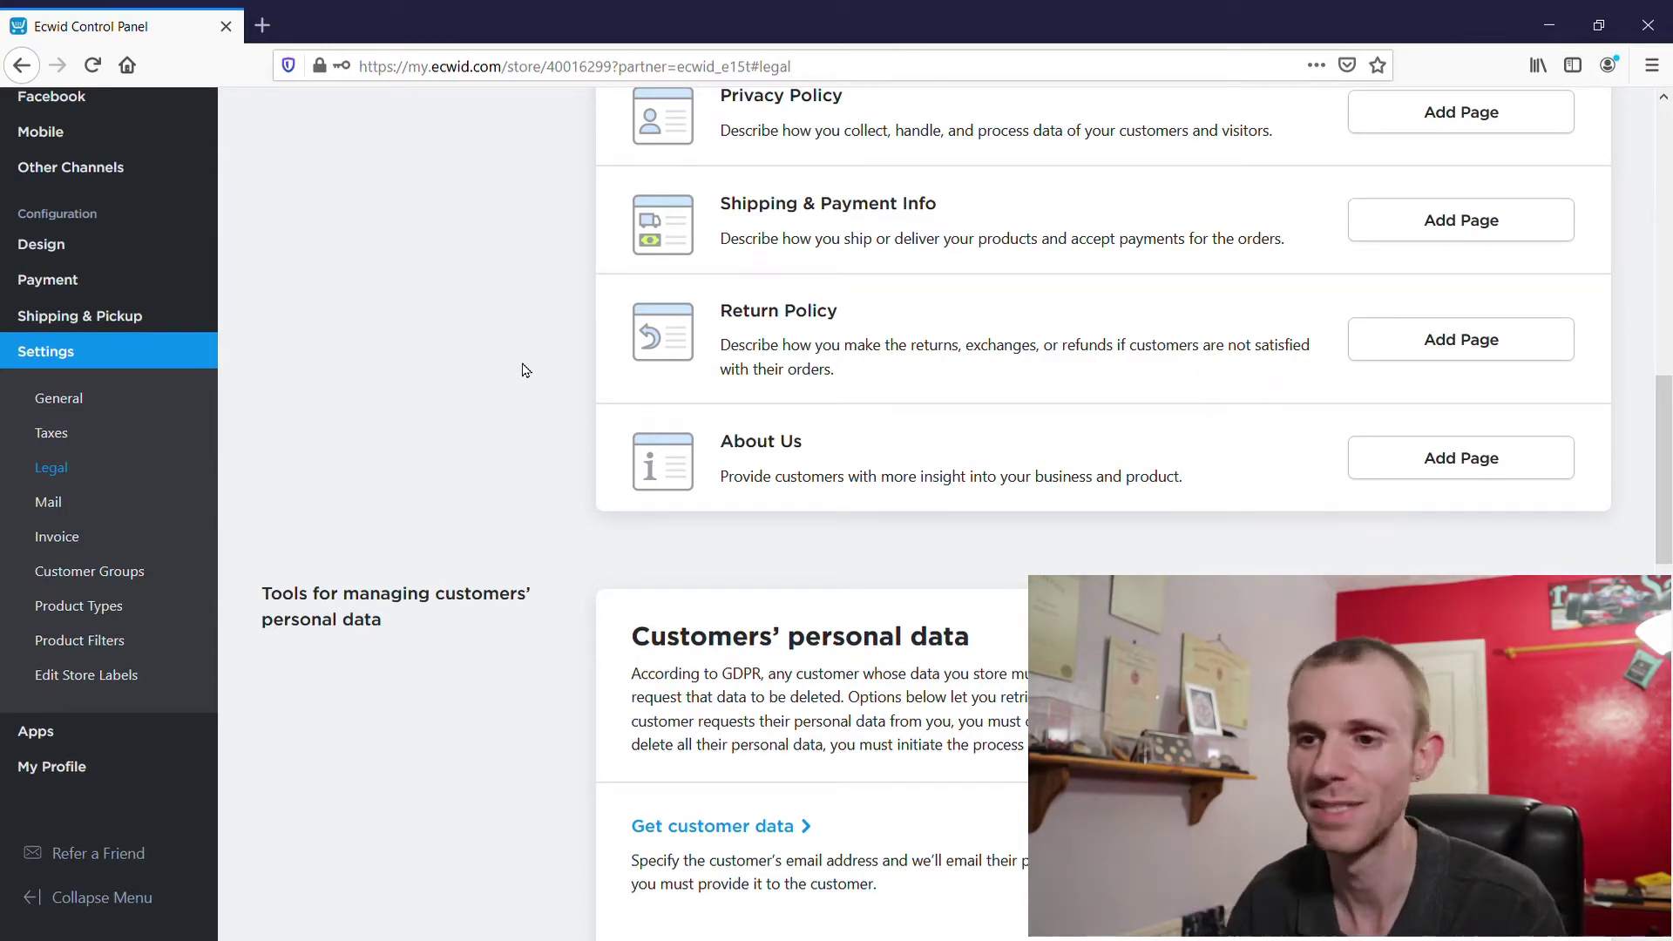
scroll(435, 416, "up", 2)
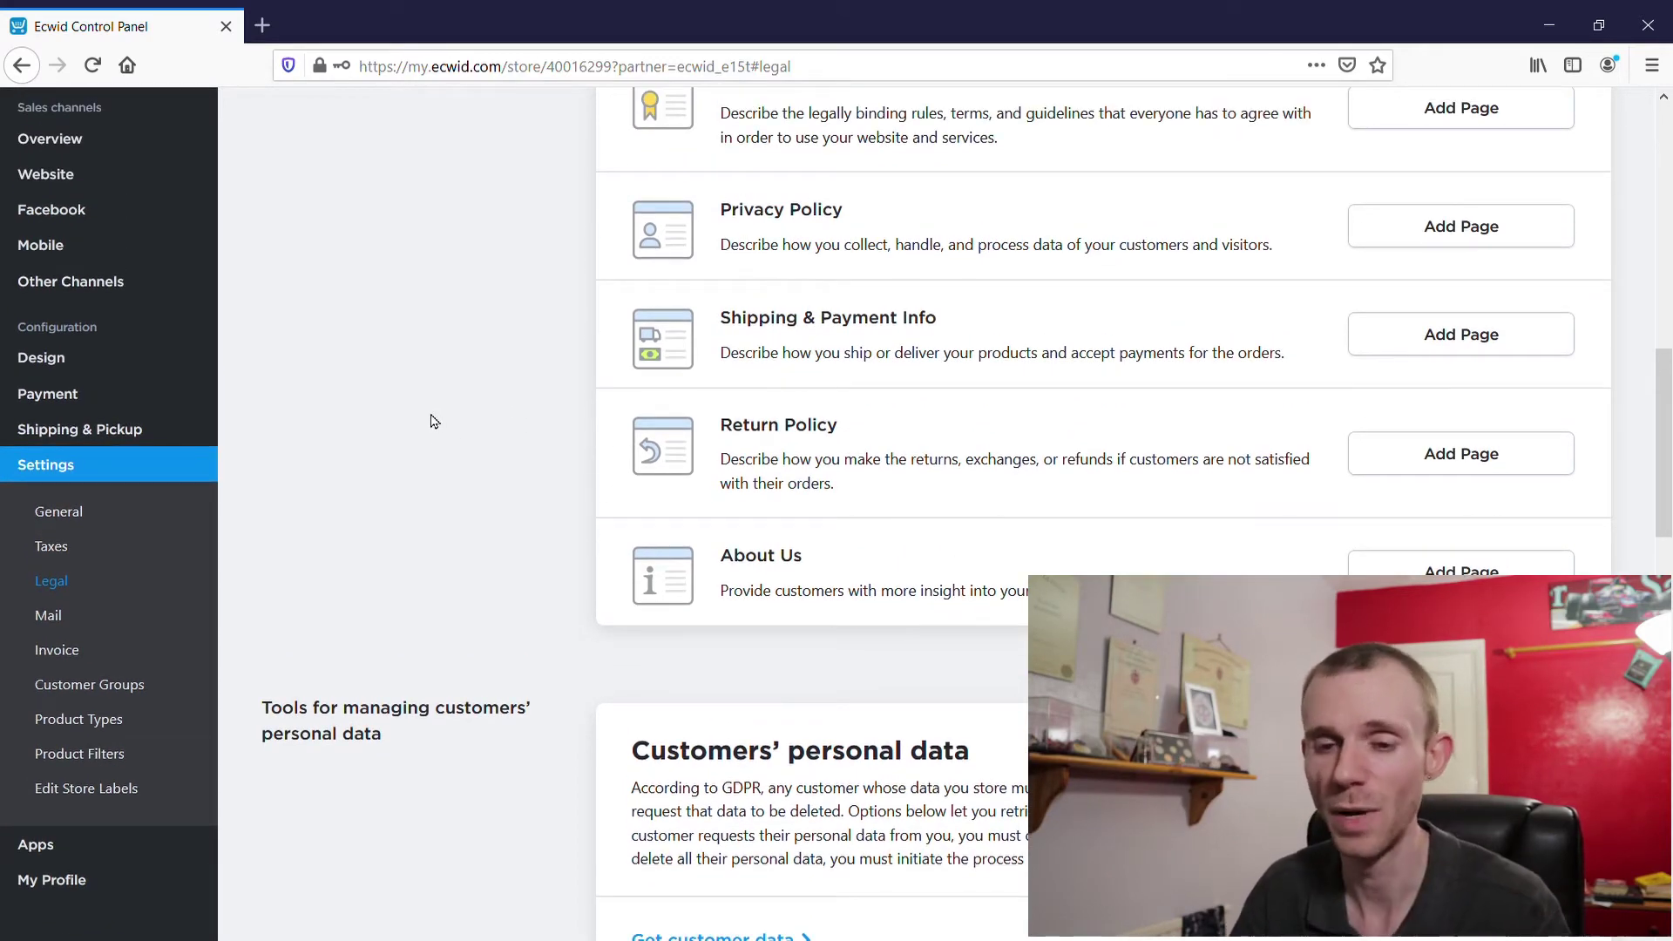
Review the store's payment methods, covering pay by cash, Stripe, Square, PayPal and manual payment options.
left_click(84, 394)
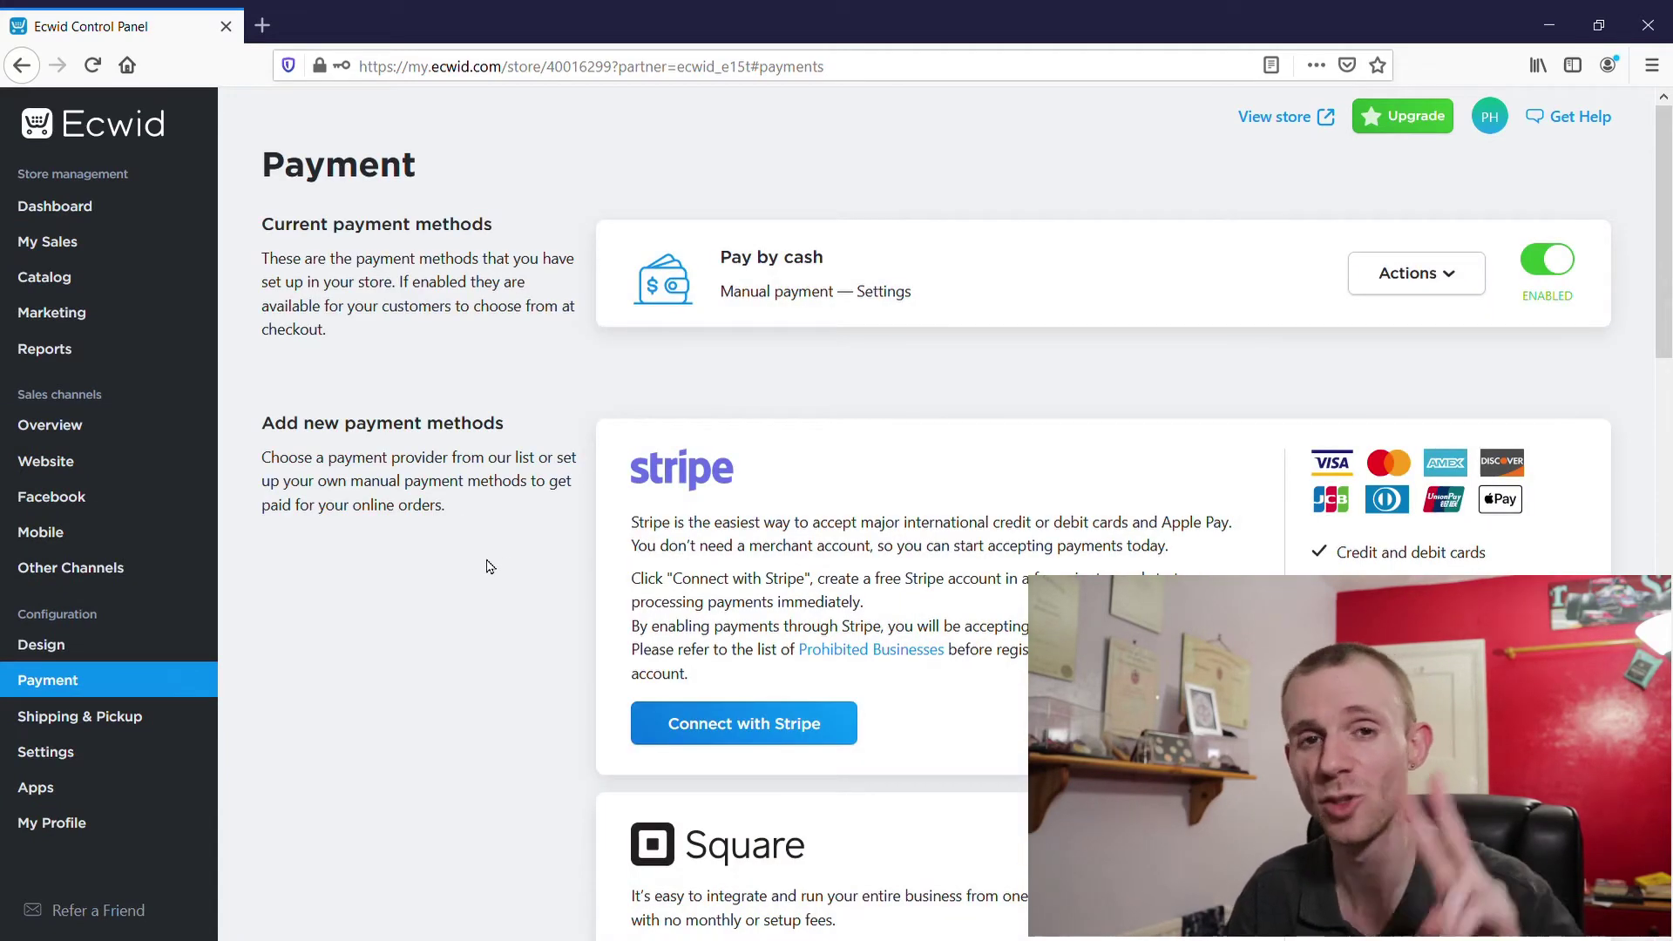
scroll(475, 569, "down", 1)
scroll(475, 570, "down", 1)
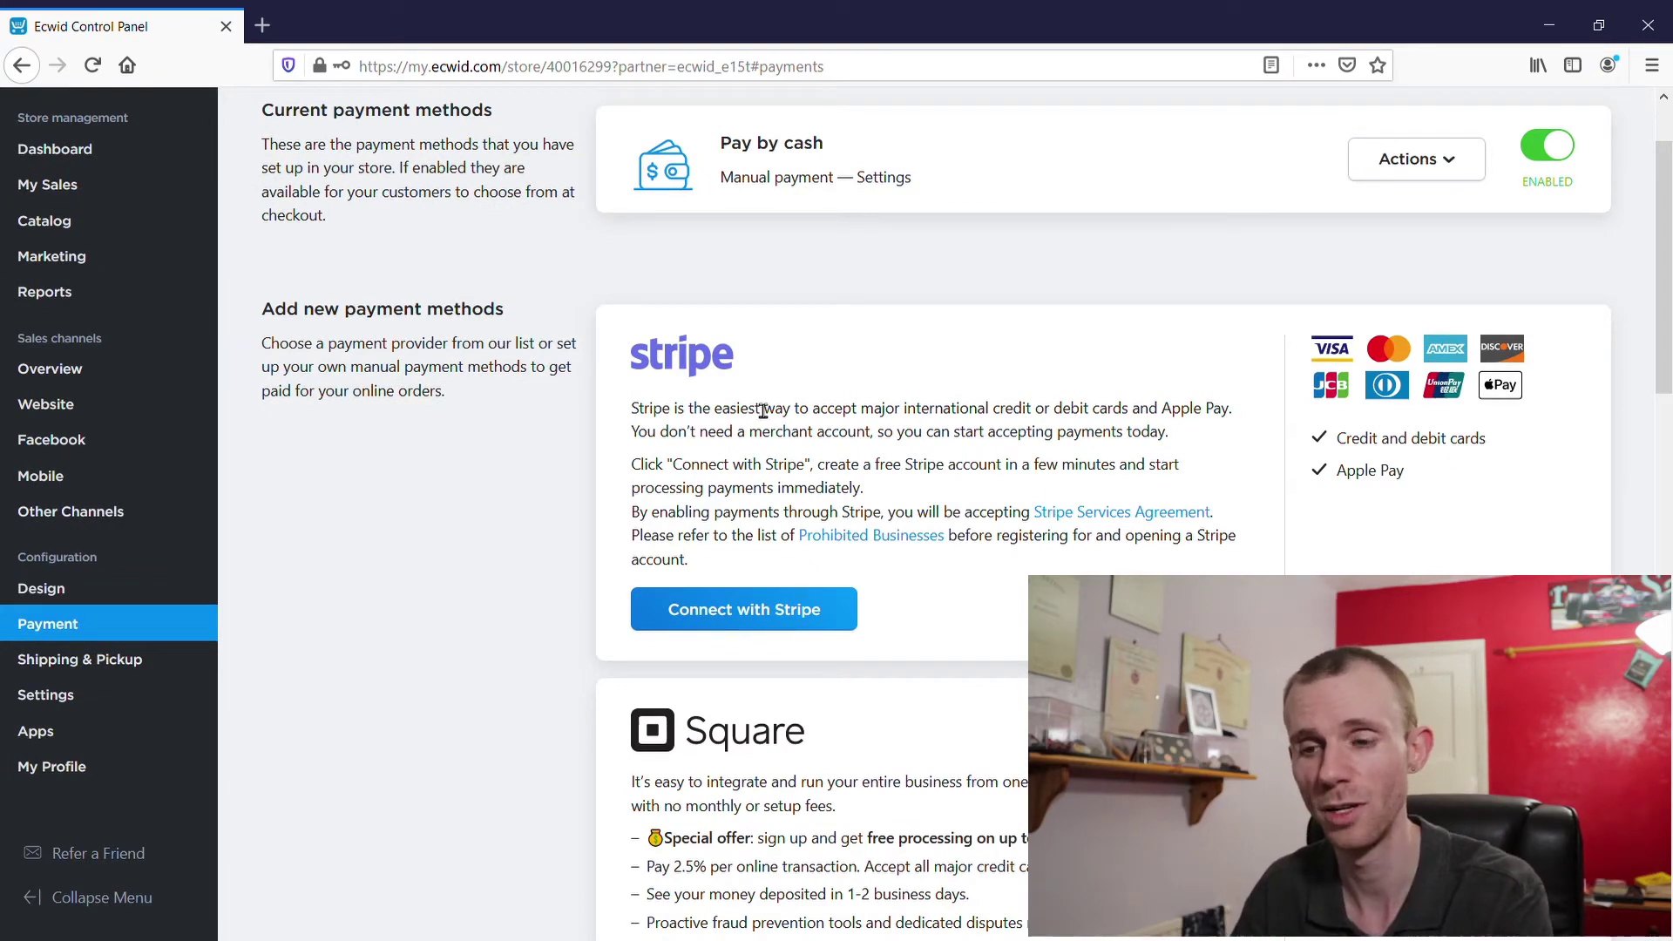
scroll(467, 429, "down", 8)
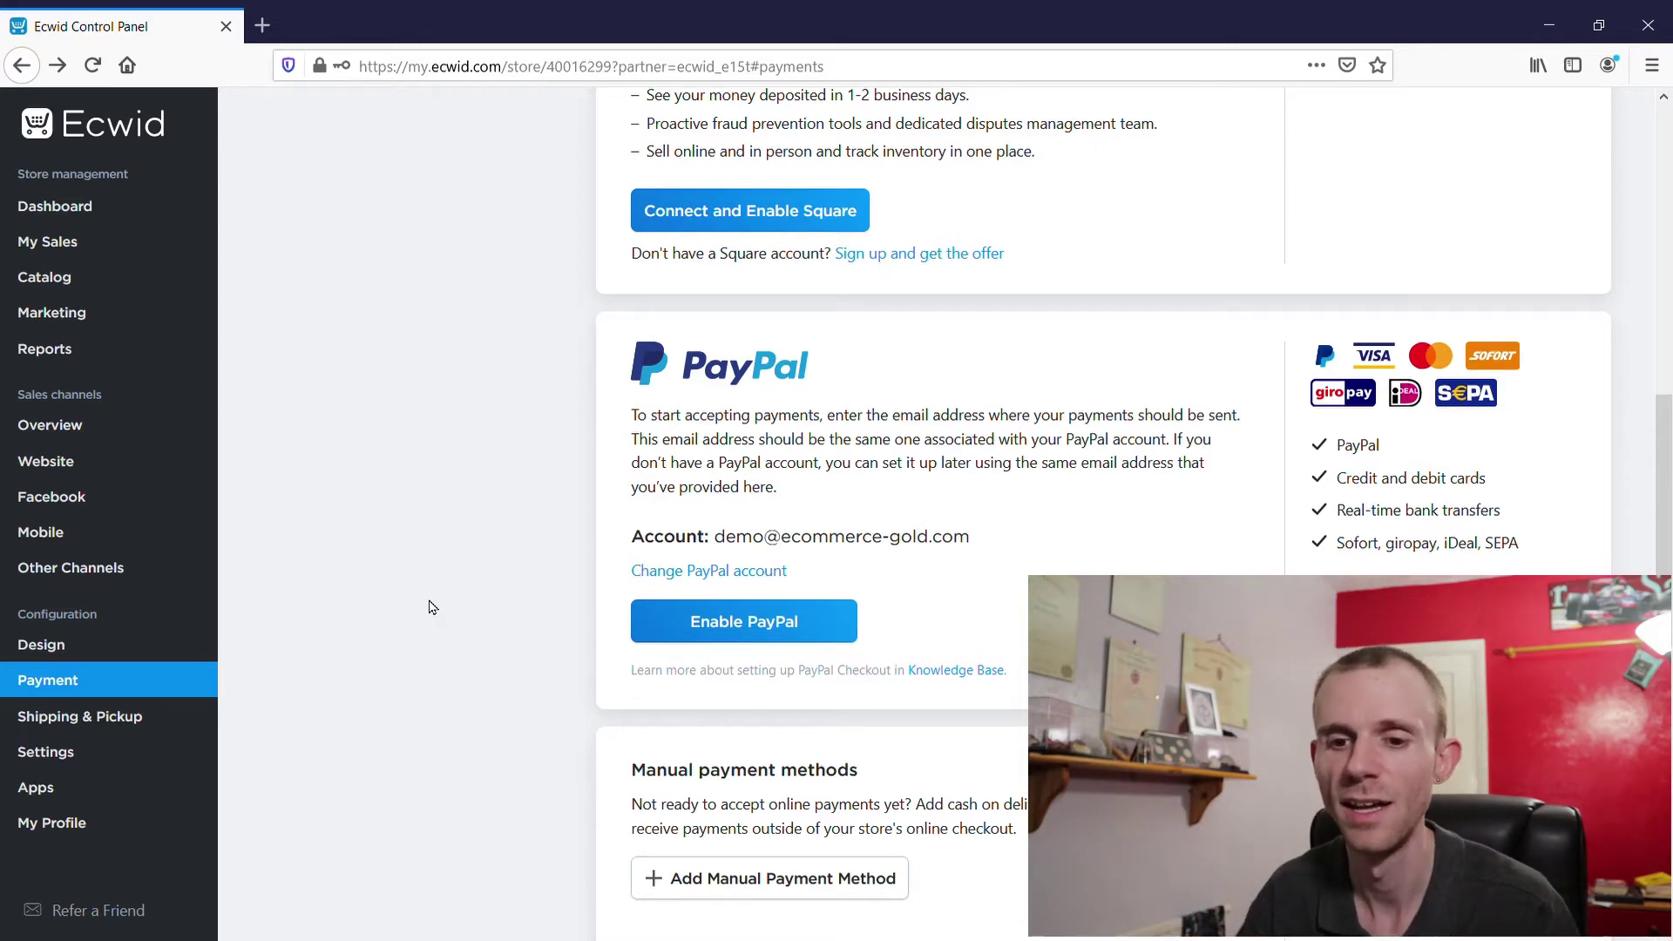
Start adding a new shipping method in the shipping and pickup settings with Royal Mail as the carrier.
left_click(113, 713)
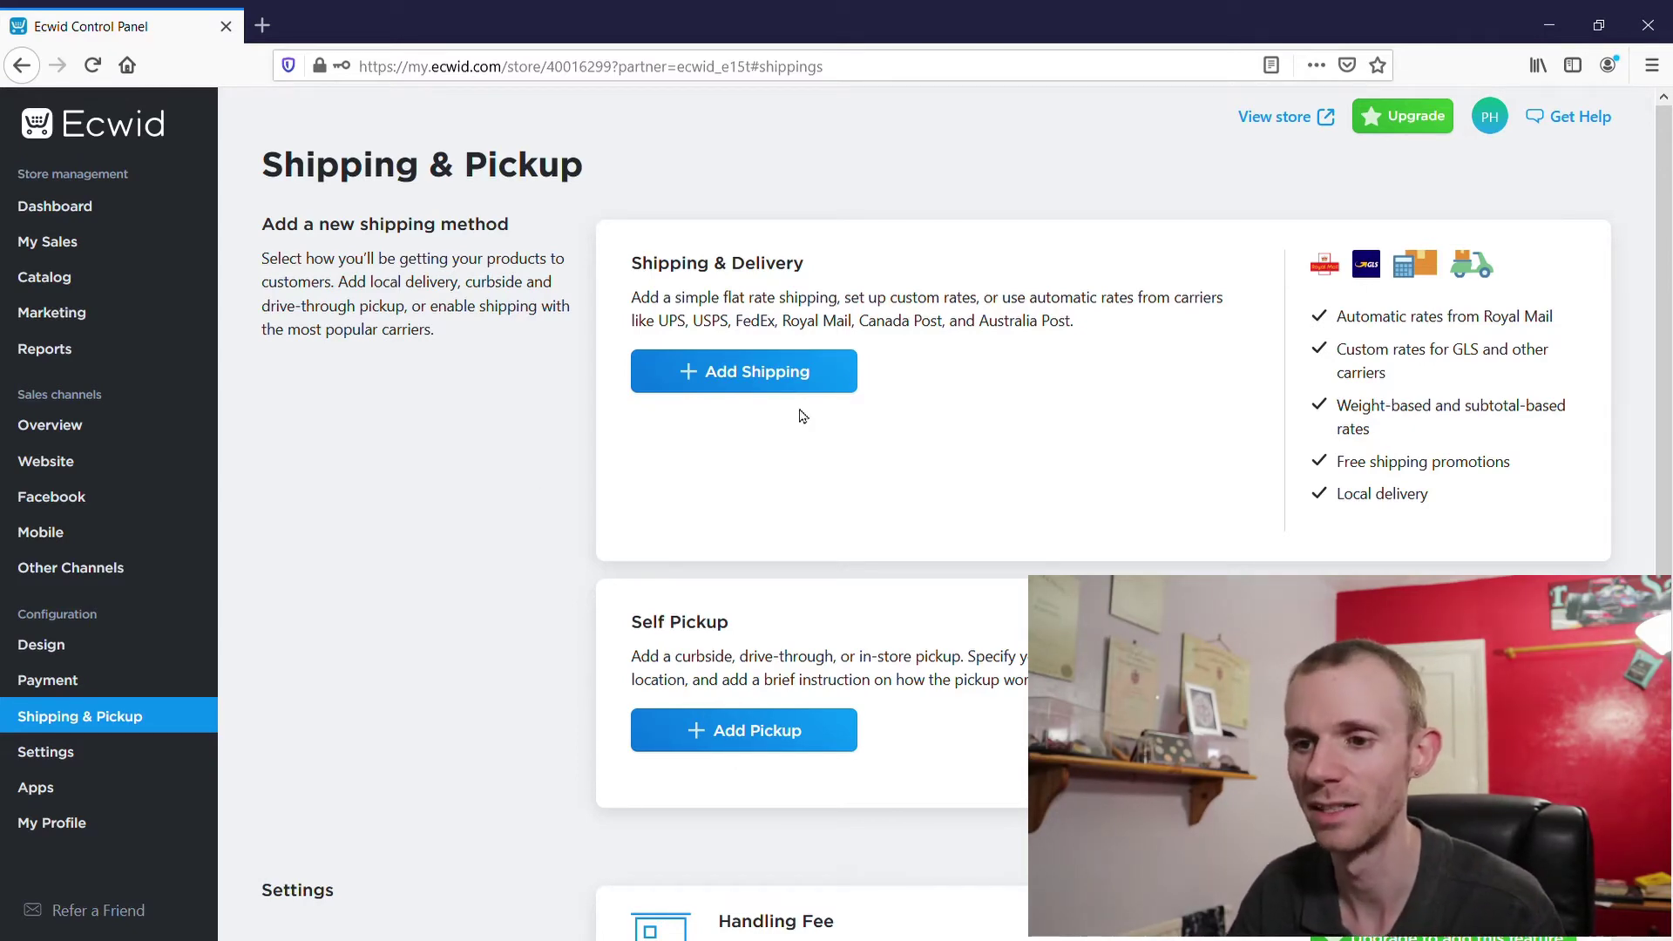
left_click(782, 364)
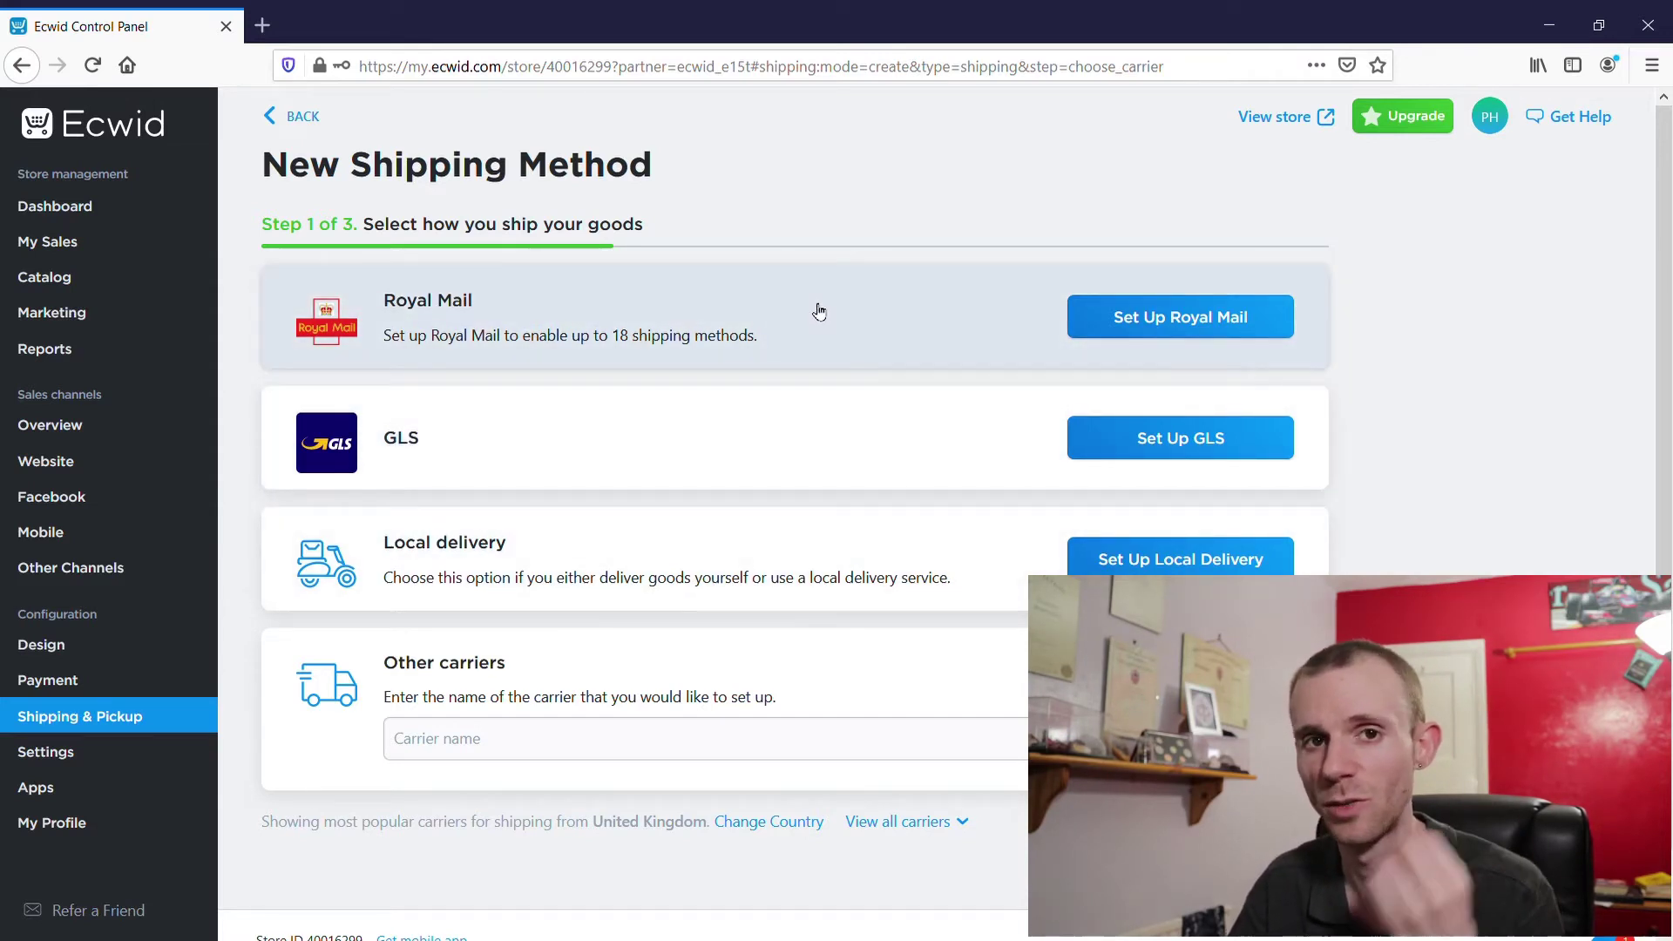
left_click(1147, 330)
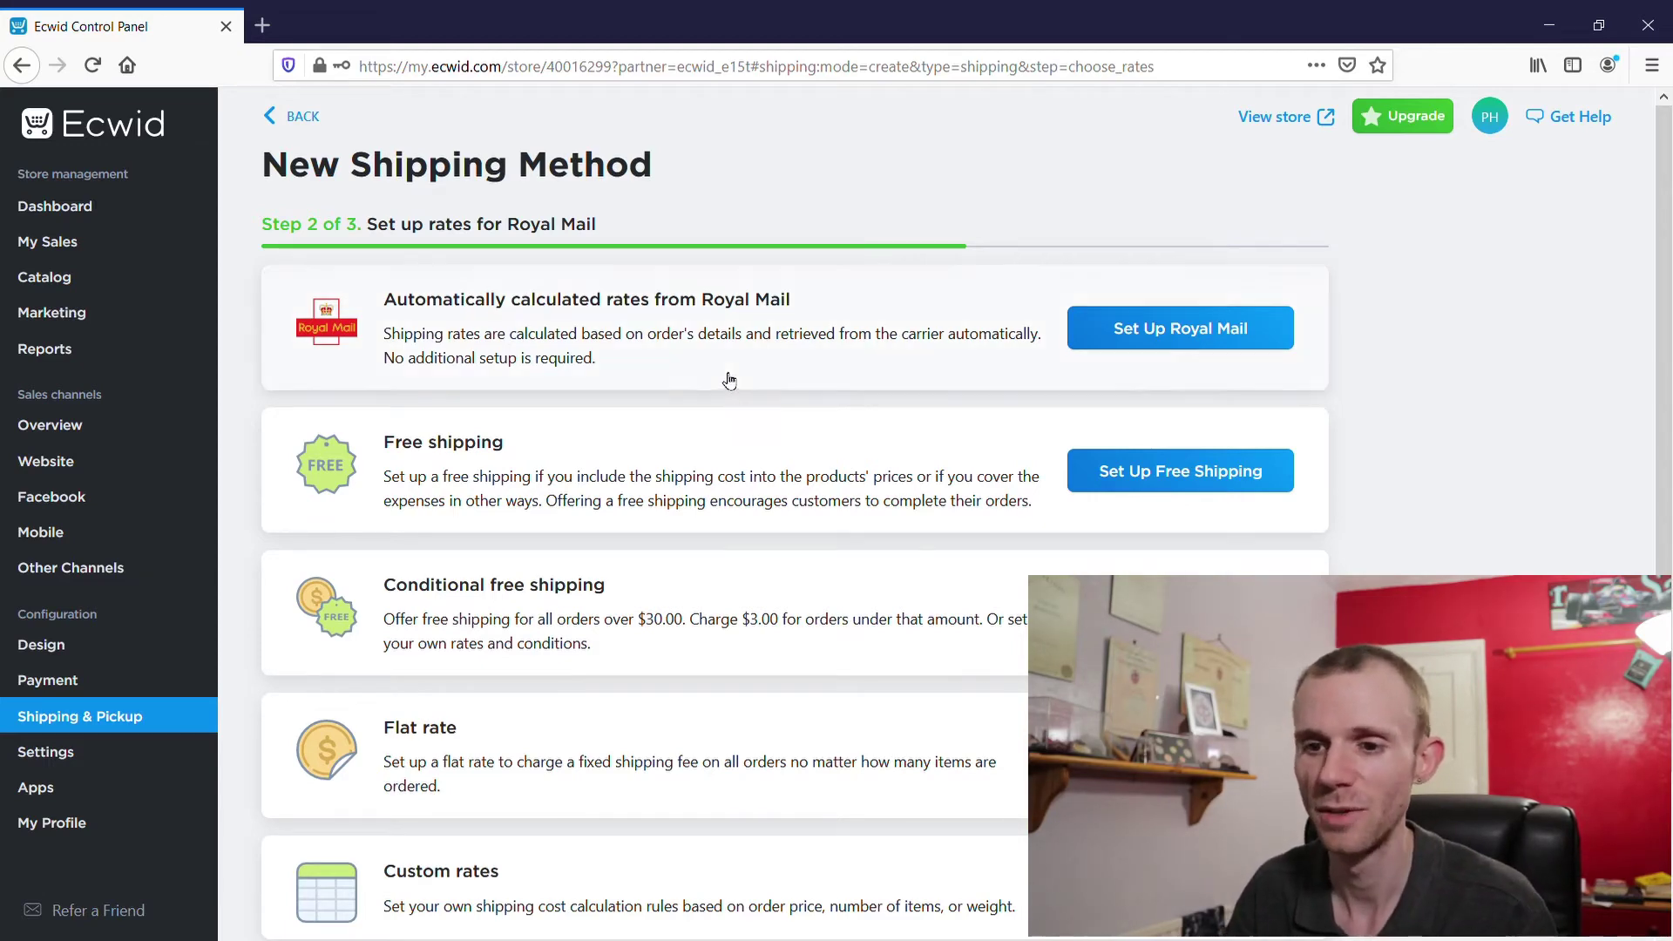
Review the rate options for Royal Mail and the conditional free shipping setup, then return to the list of rate types.
scroll(562, 498, "down", 1)
scroll(563, 498, "down", 1)
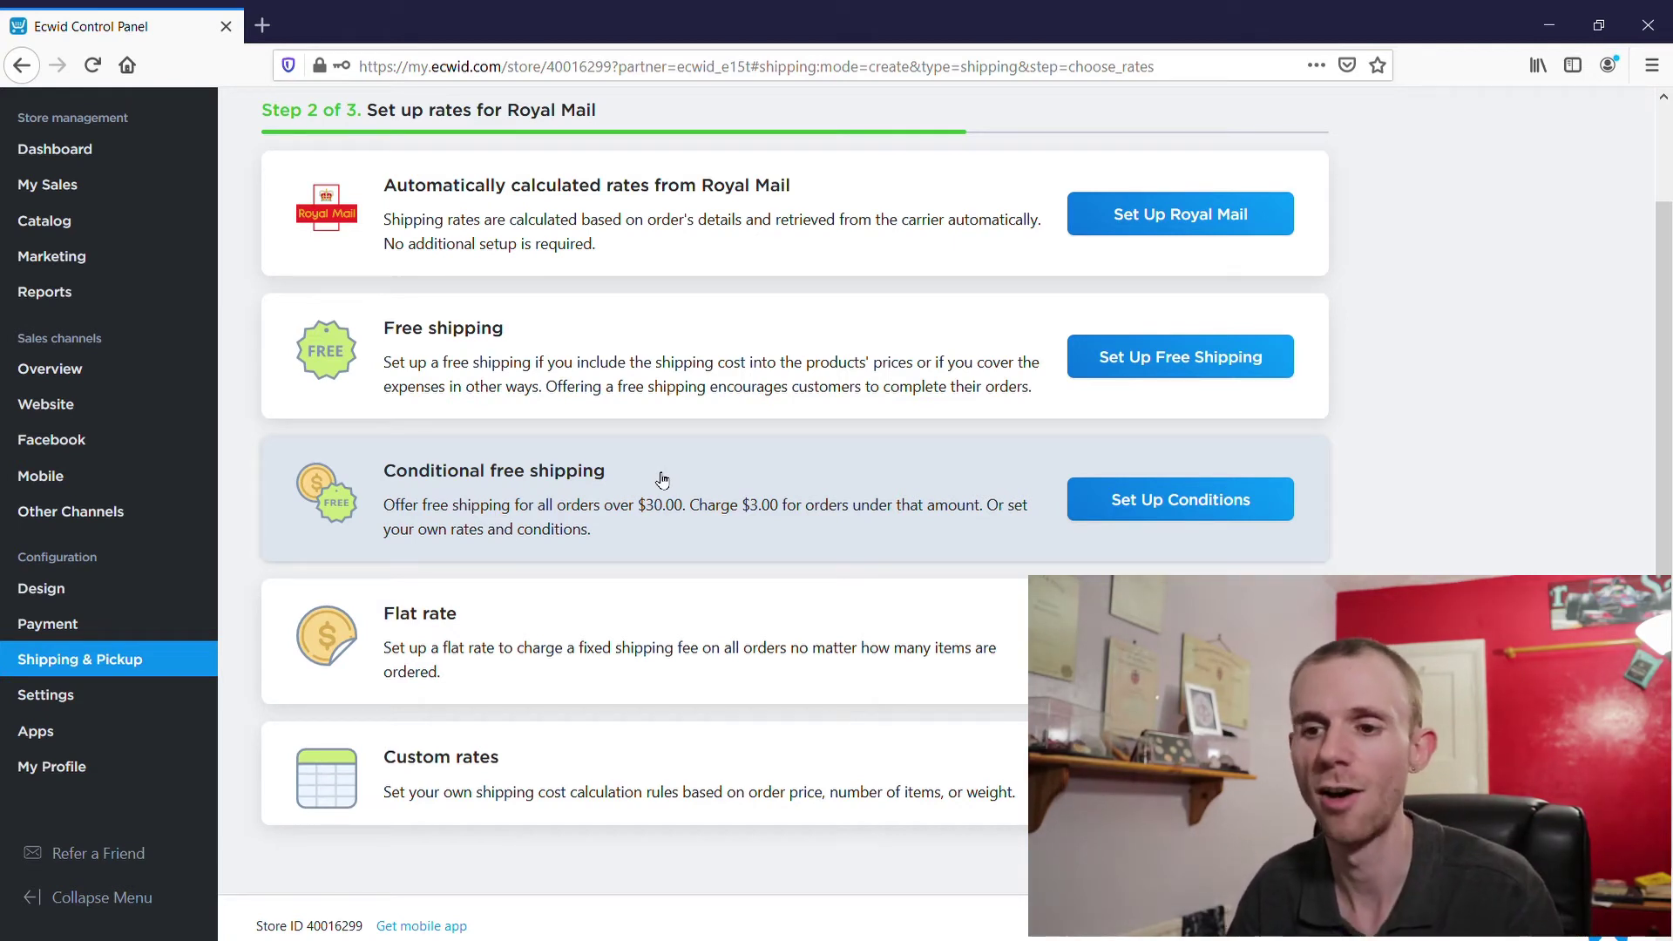
left_click(1131, 521)
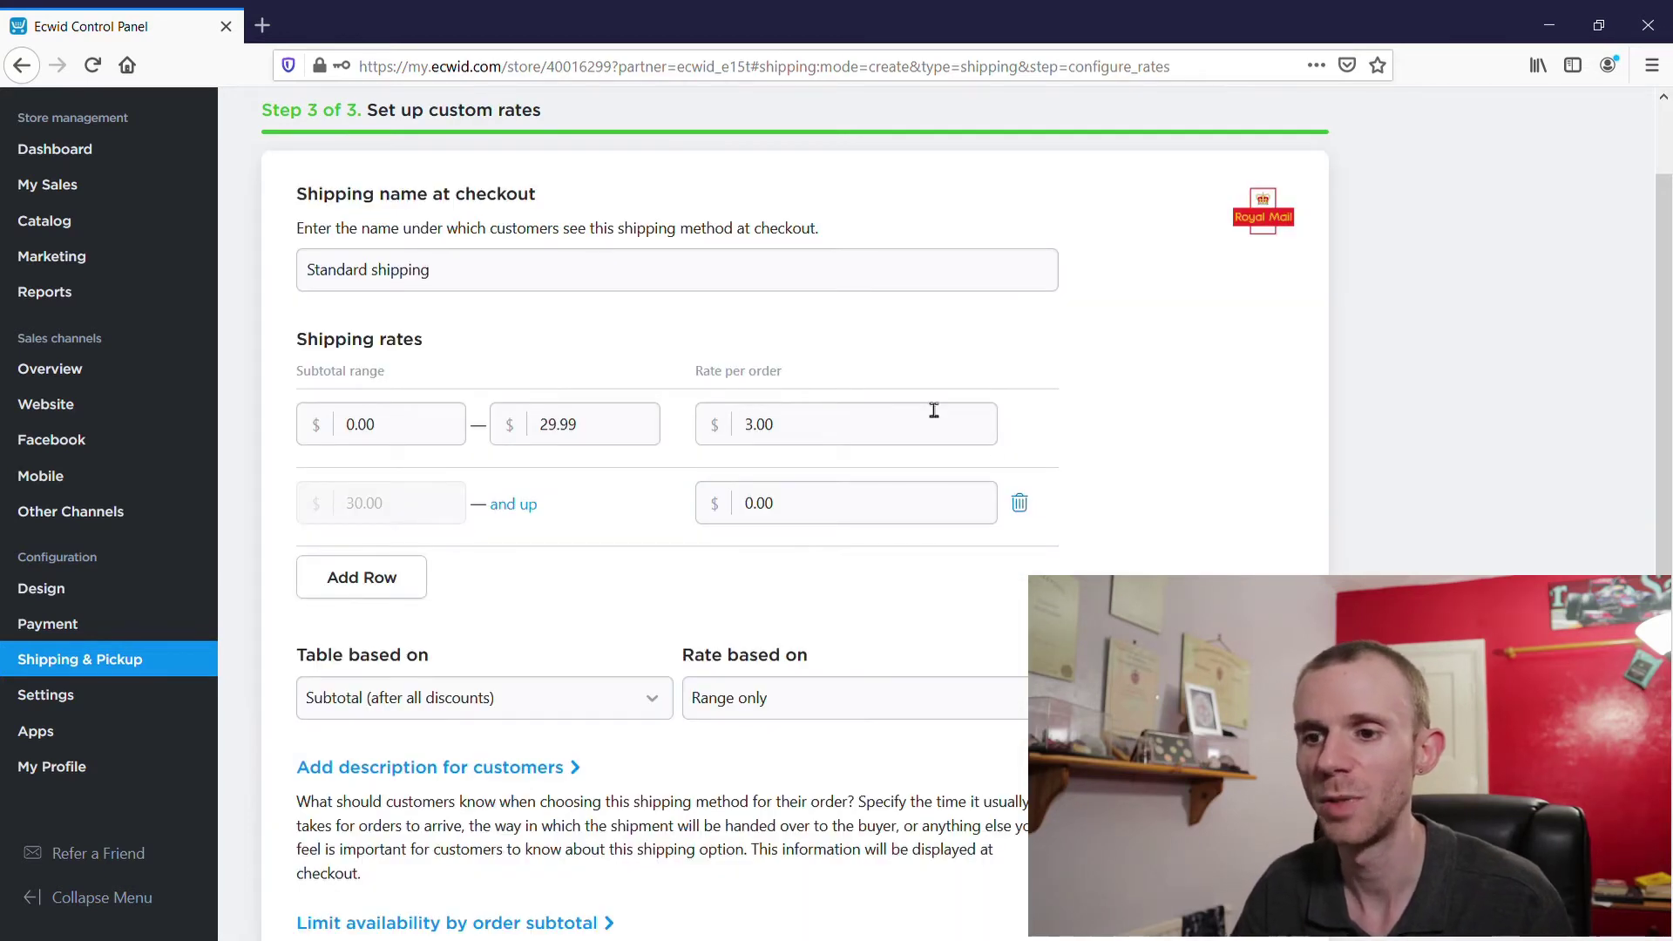
scroll(457, 326, "down", 1)
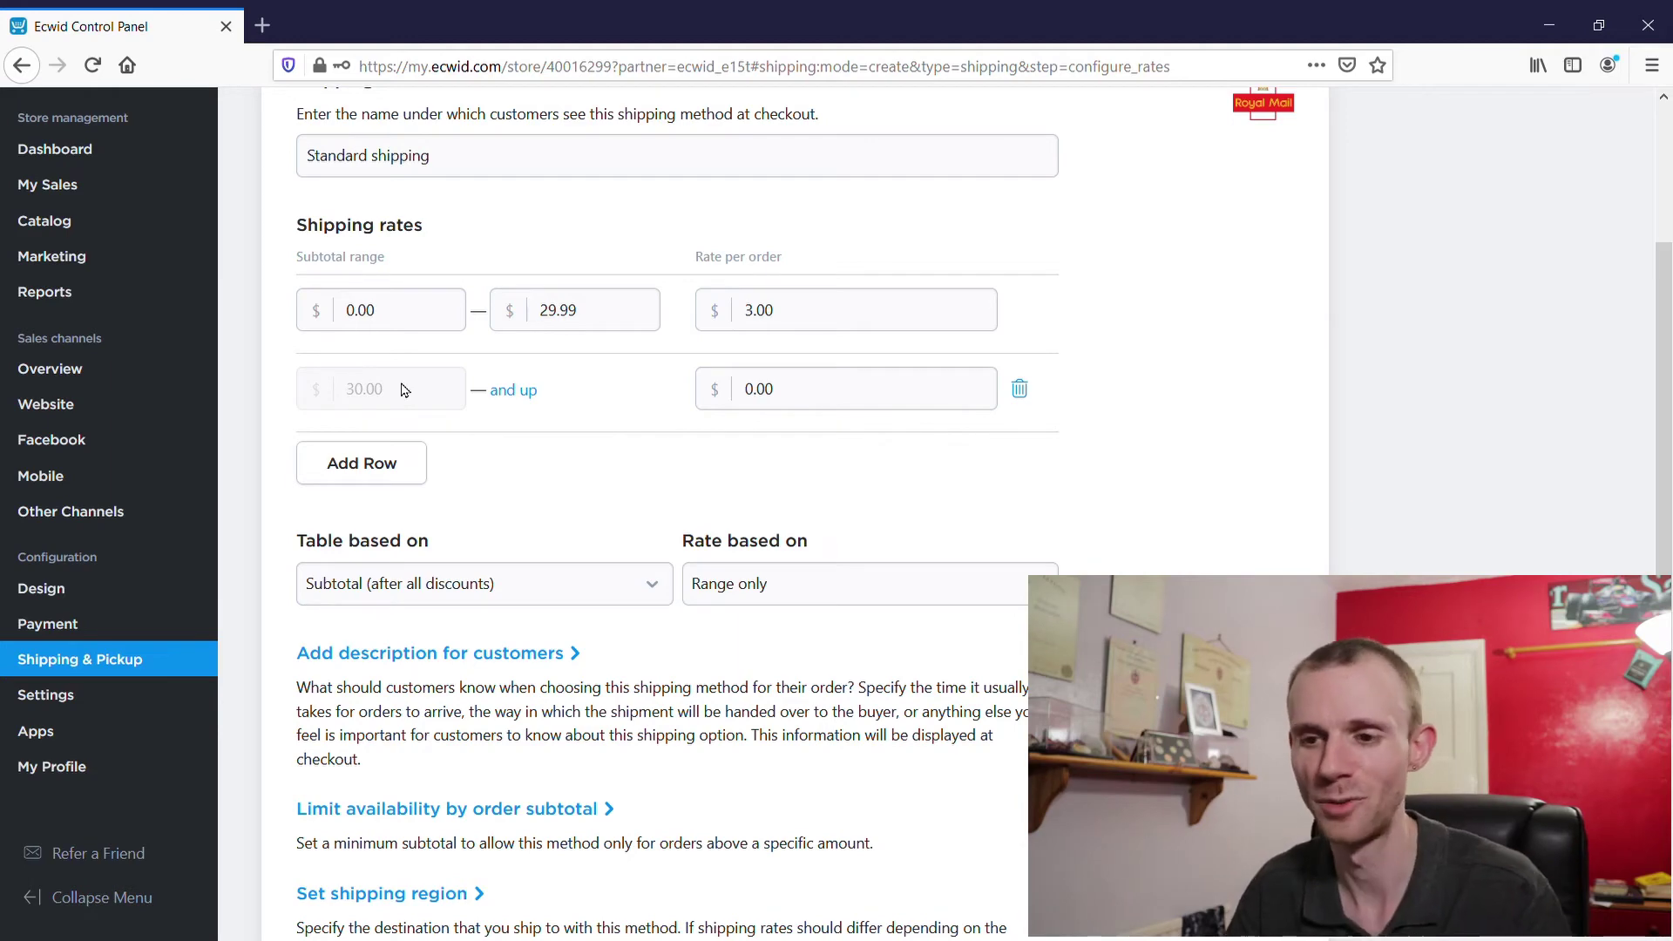
scroll(404, 390, "up", 3)
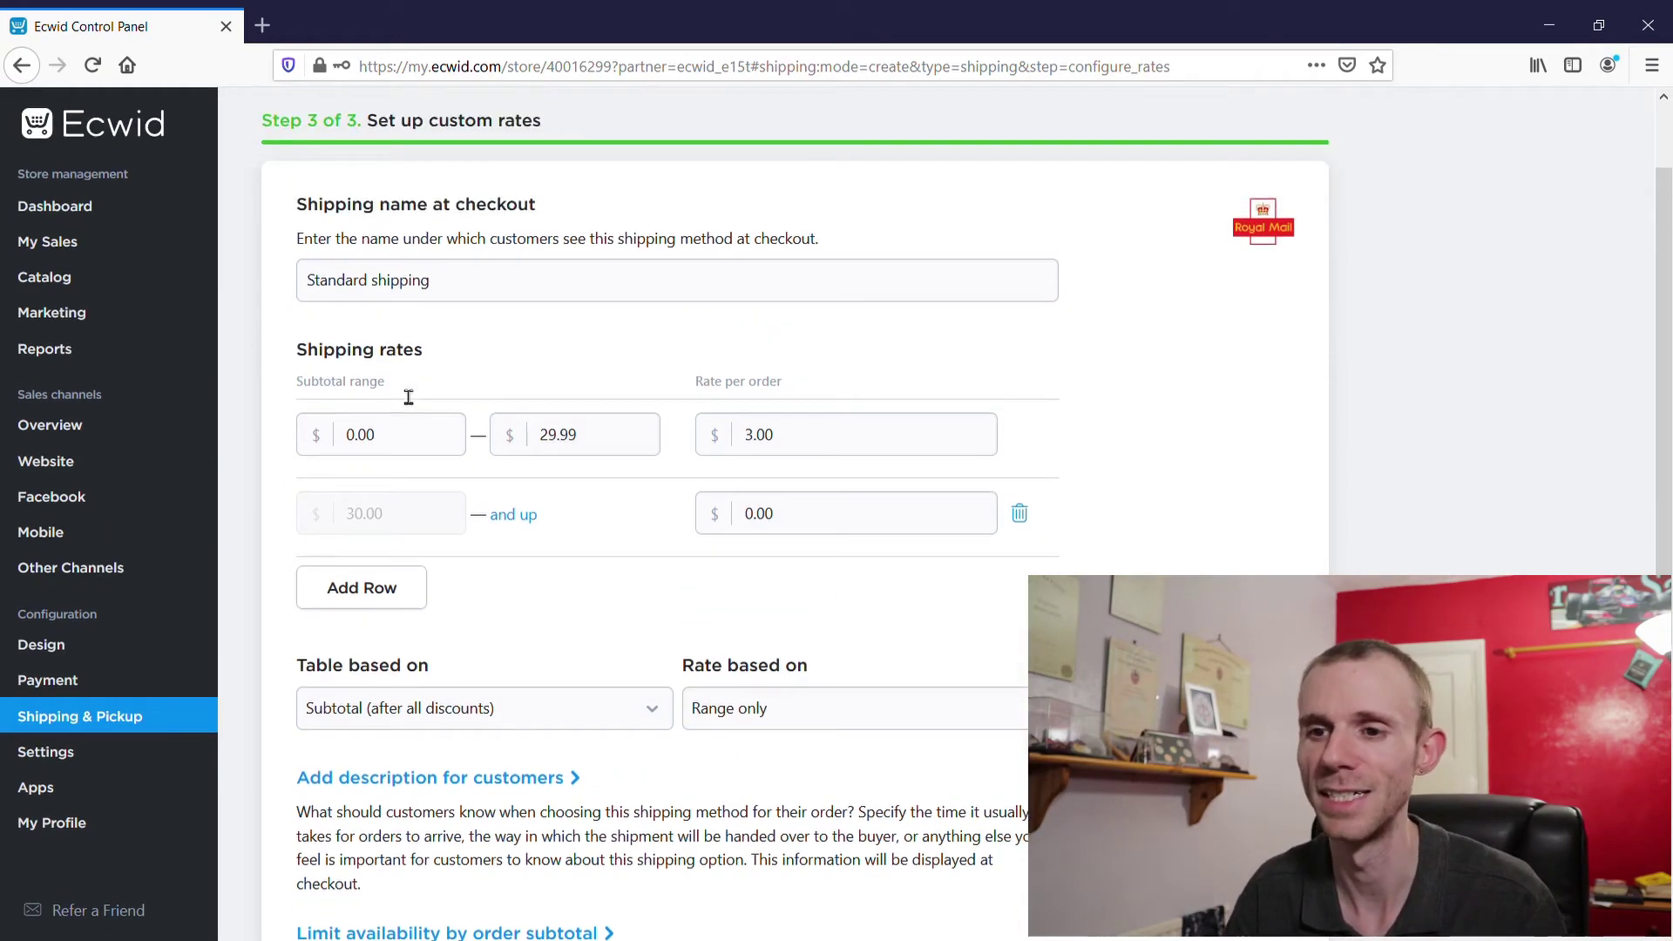
left_click(303, 117)
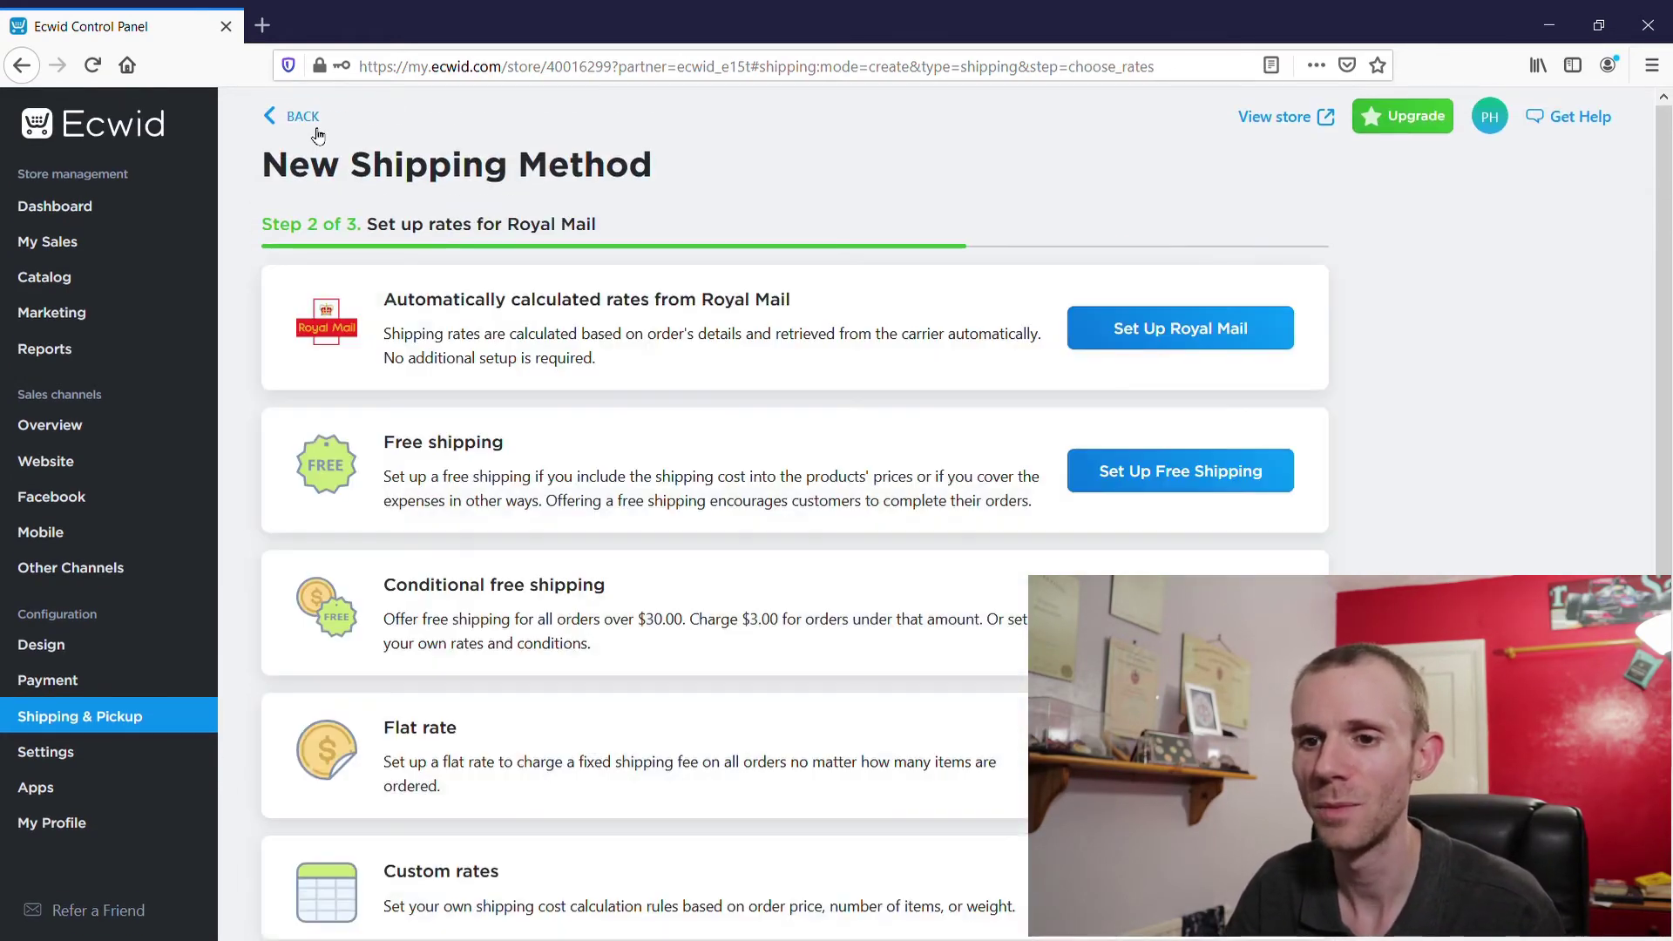
Open the custom rates setup for Royal Mail and compare basing the rate table on subtotal after discounts and on weight.
scroll(627, 434, "down", 3)
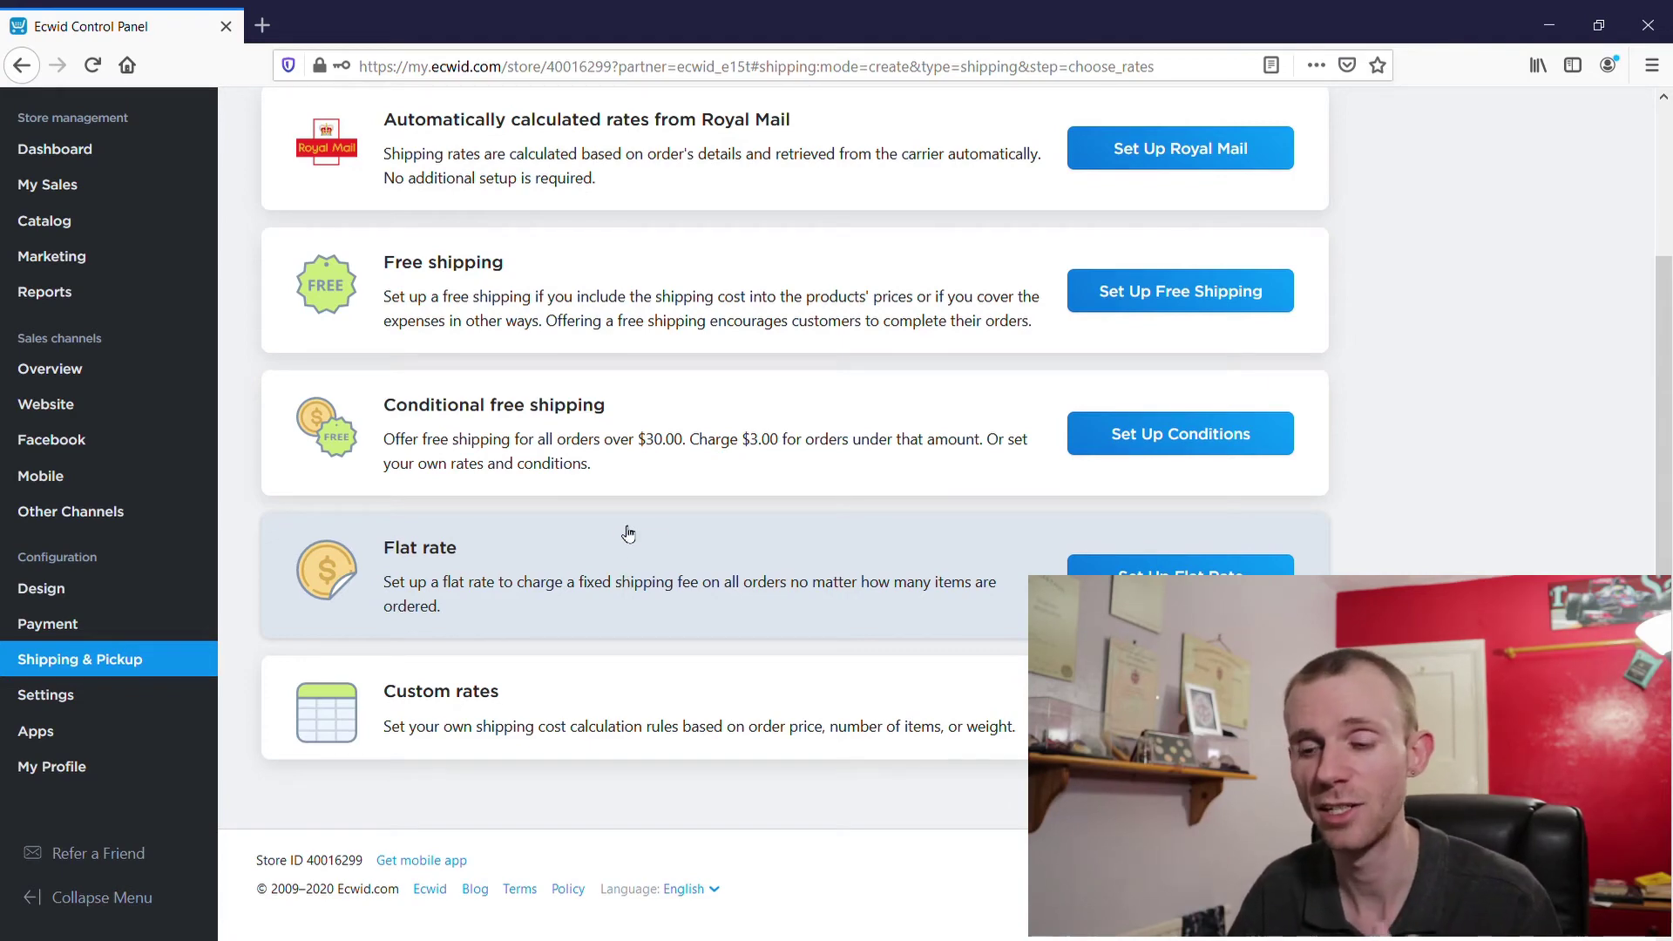
left_click(1016, 688)
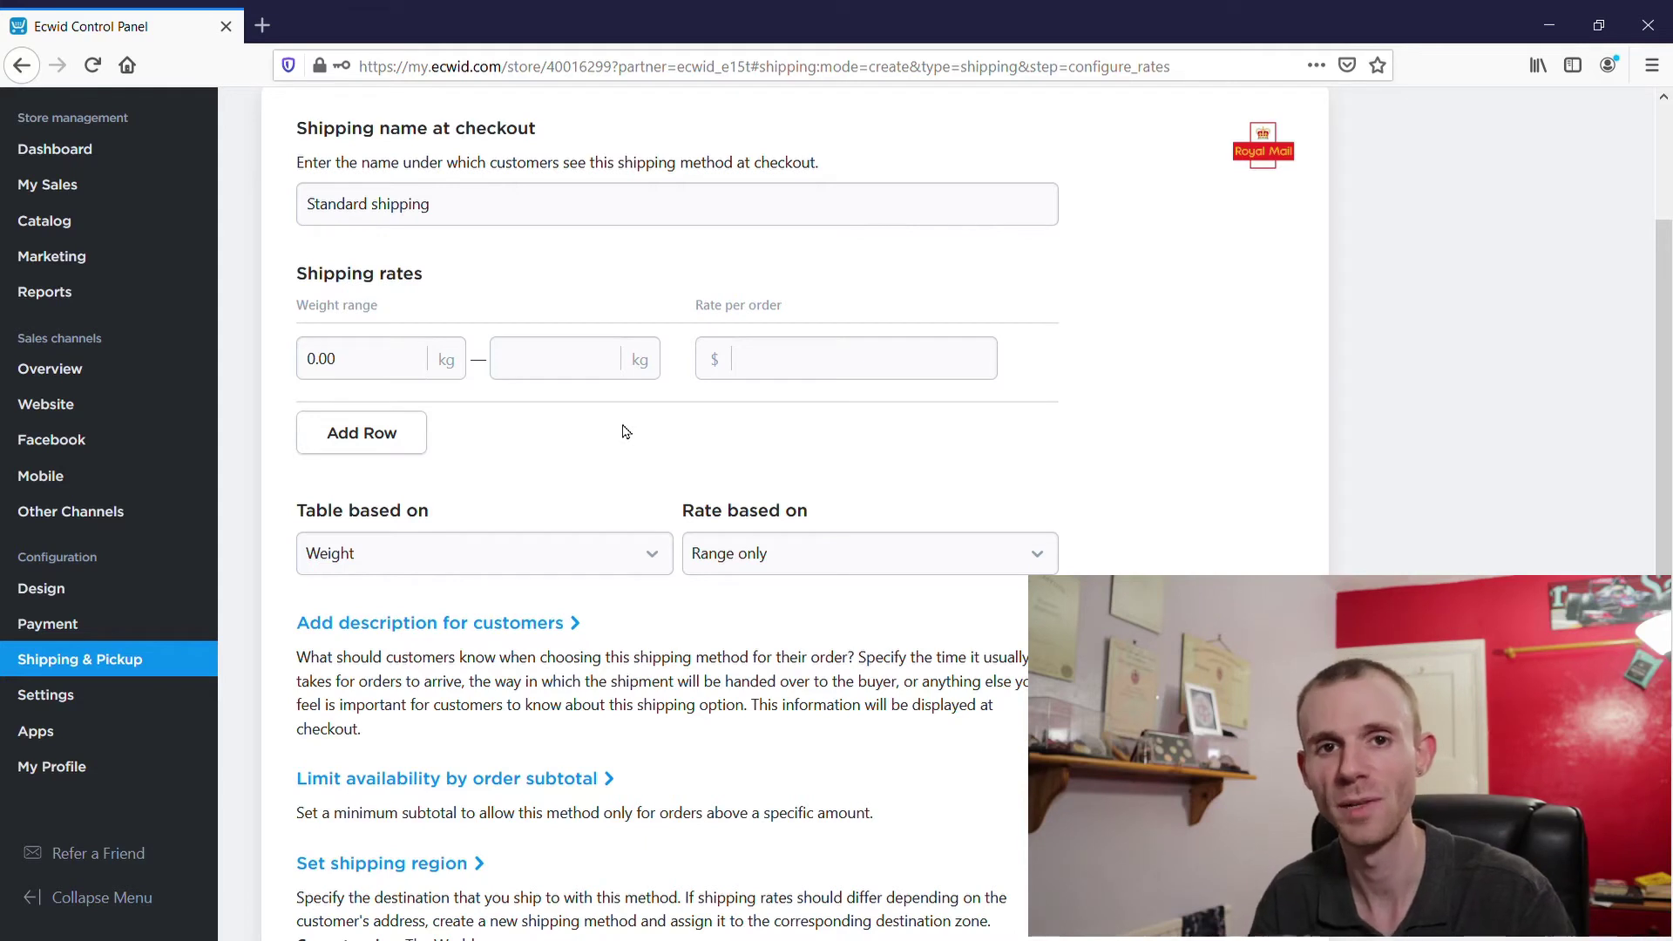
left_click(567, 552)
left_click(537, 617)
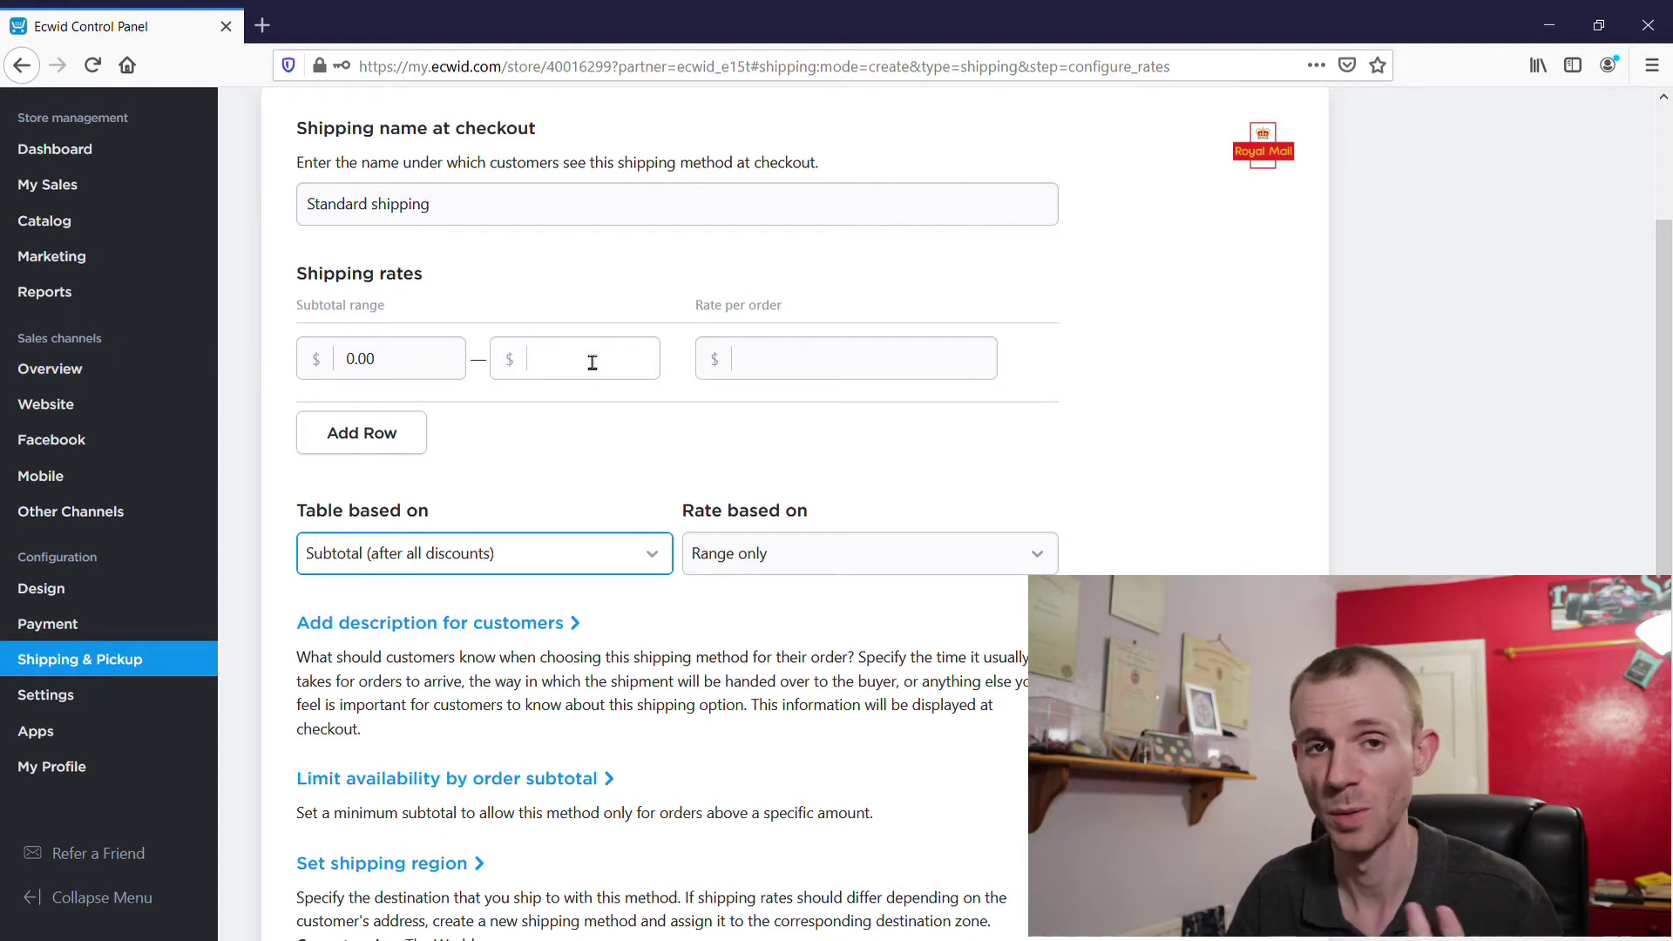
left_click(491, 556)
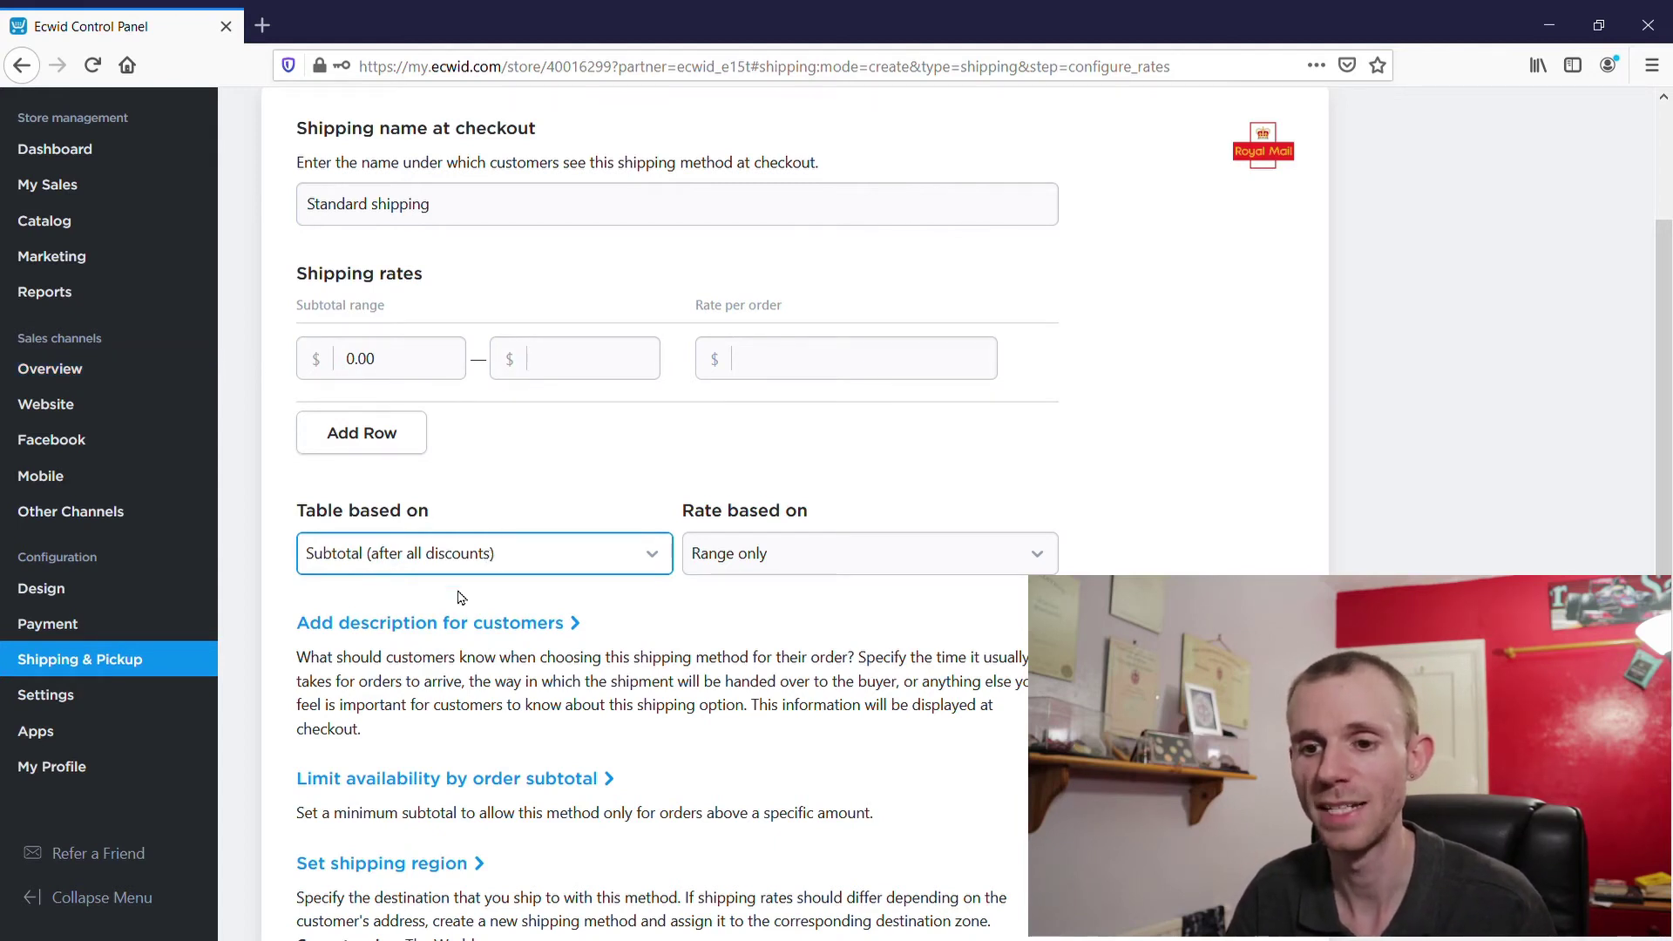
left_click(459, 587)
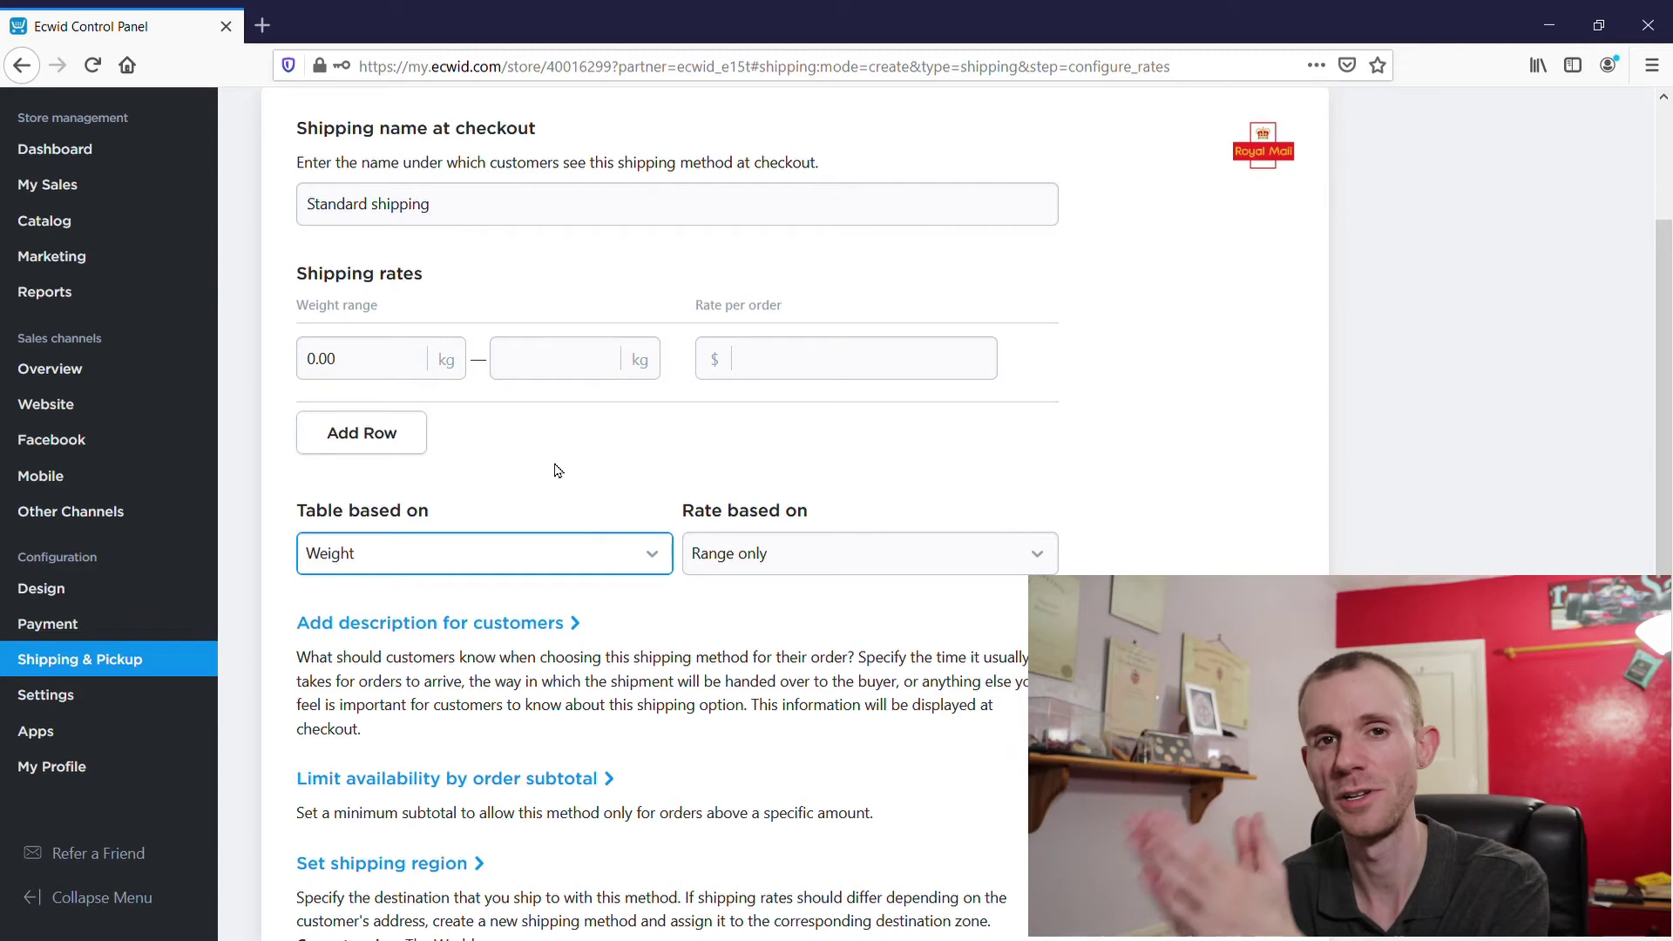
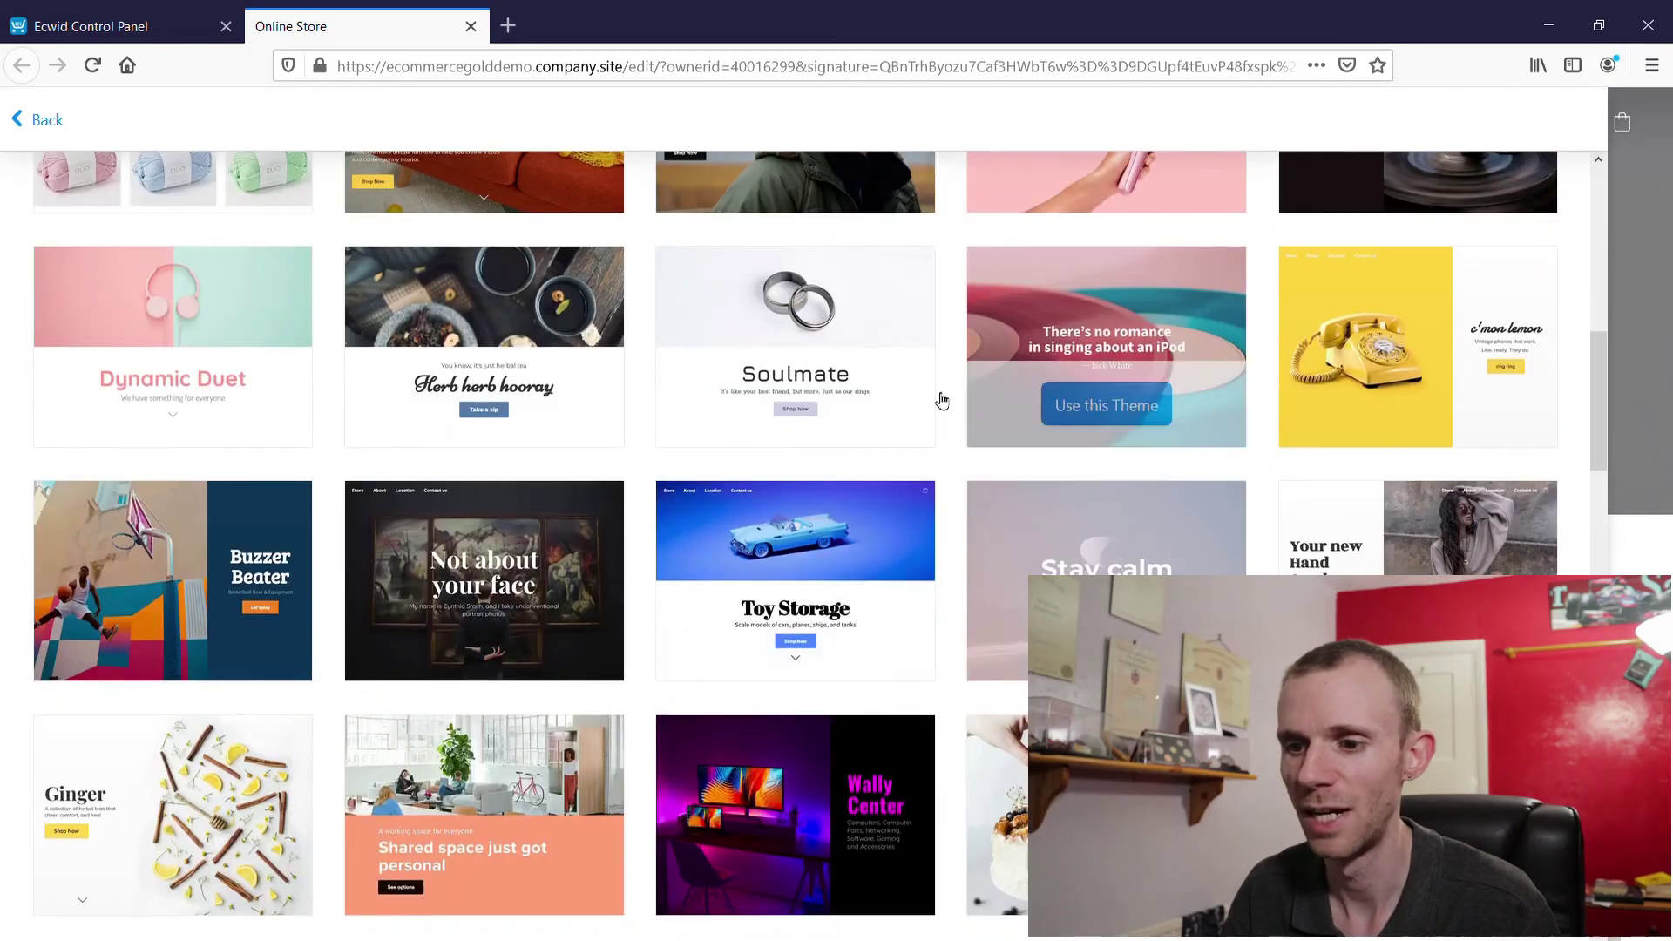
Return from the theme gallery to the site editor and review the storefront preview, including the cover and featured products.
scroll(706, 411, "up", 20)
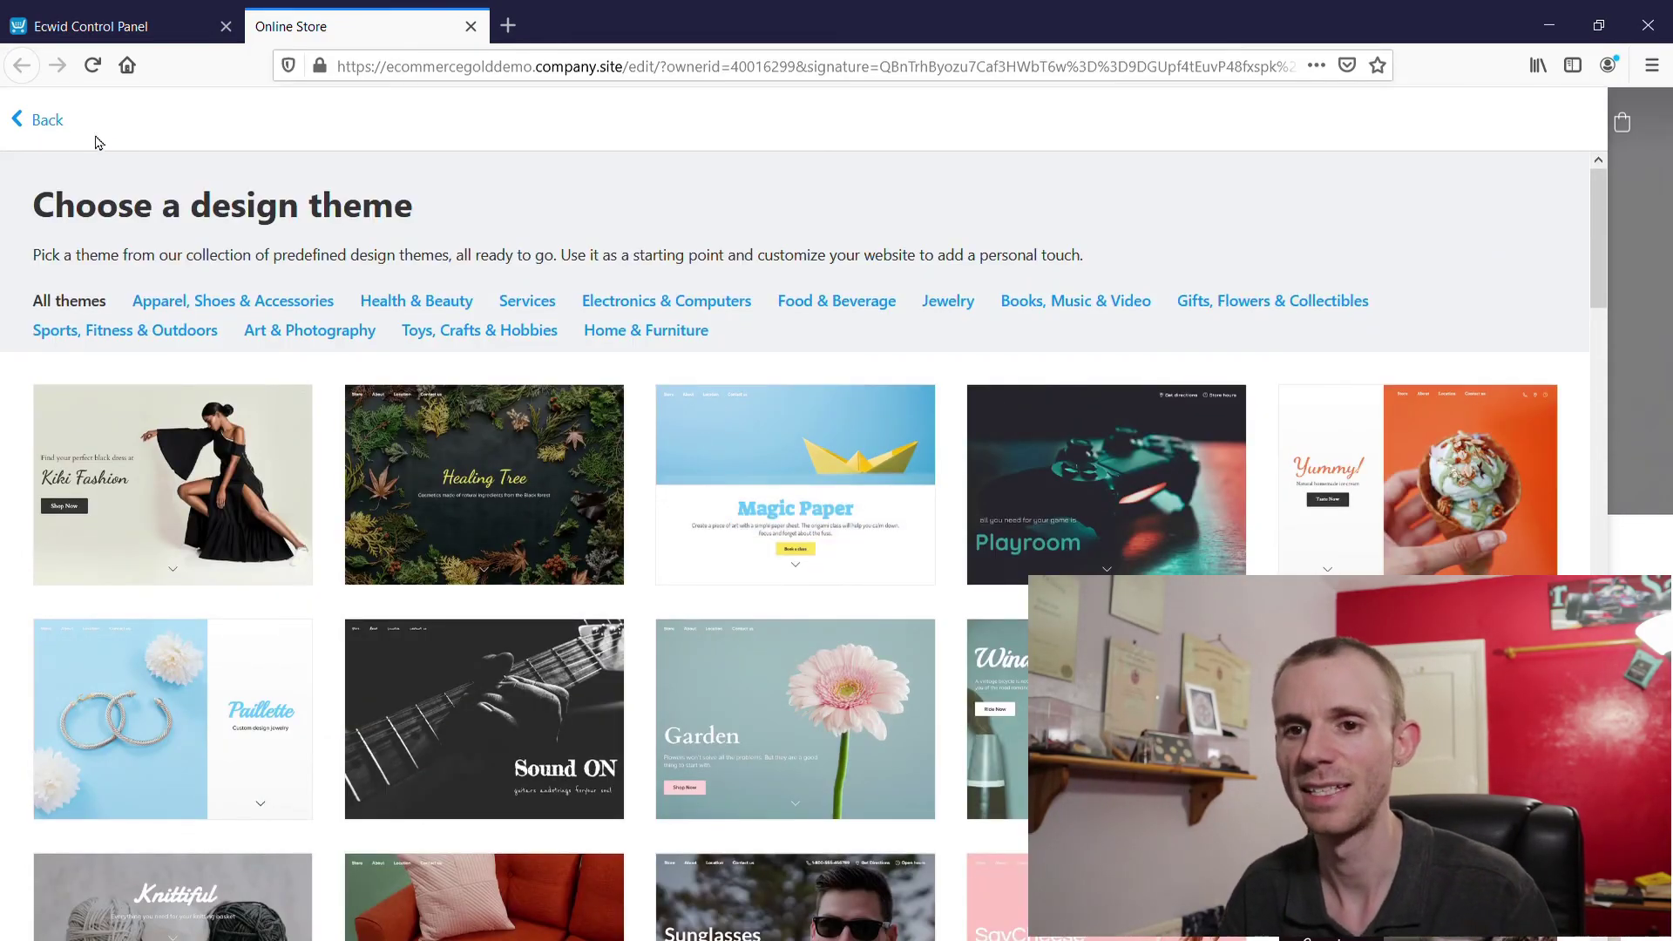
left_click(47, 120)
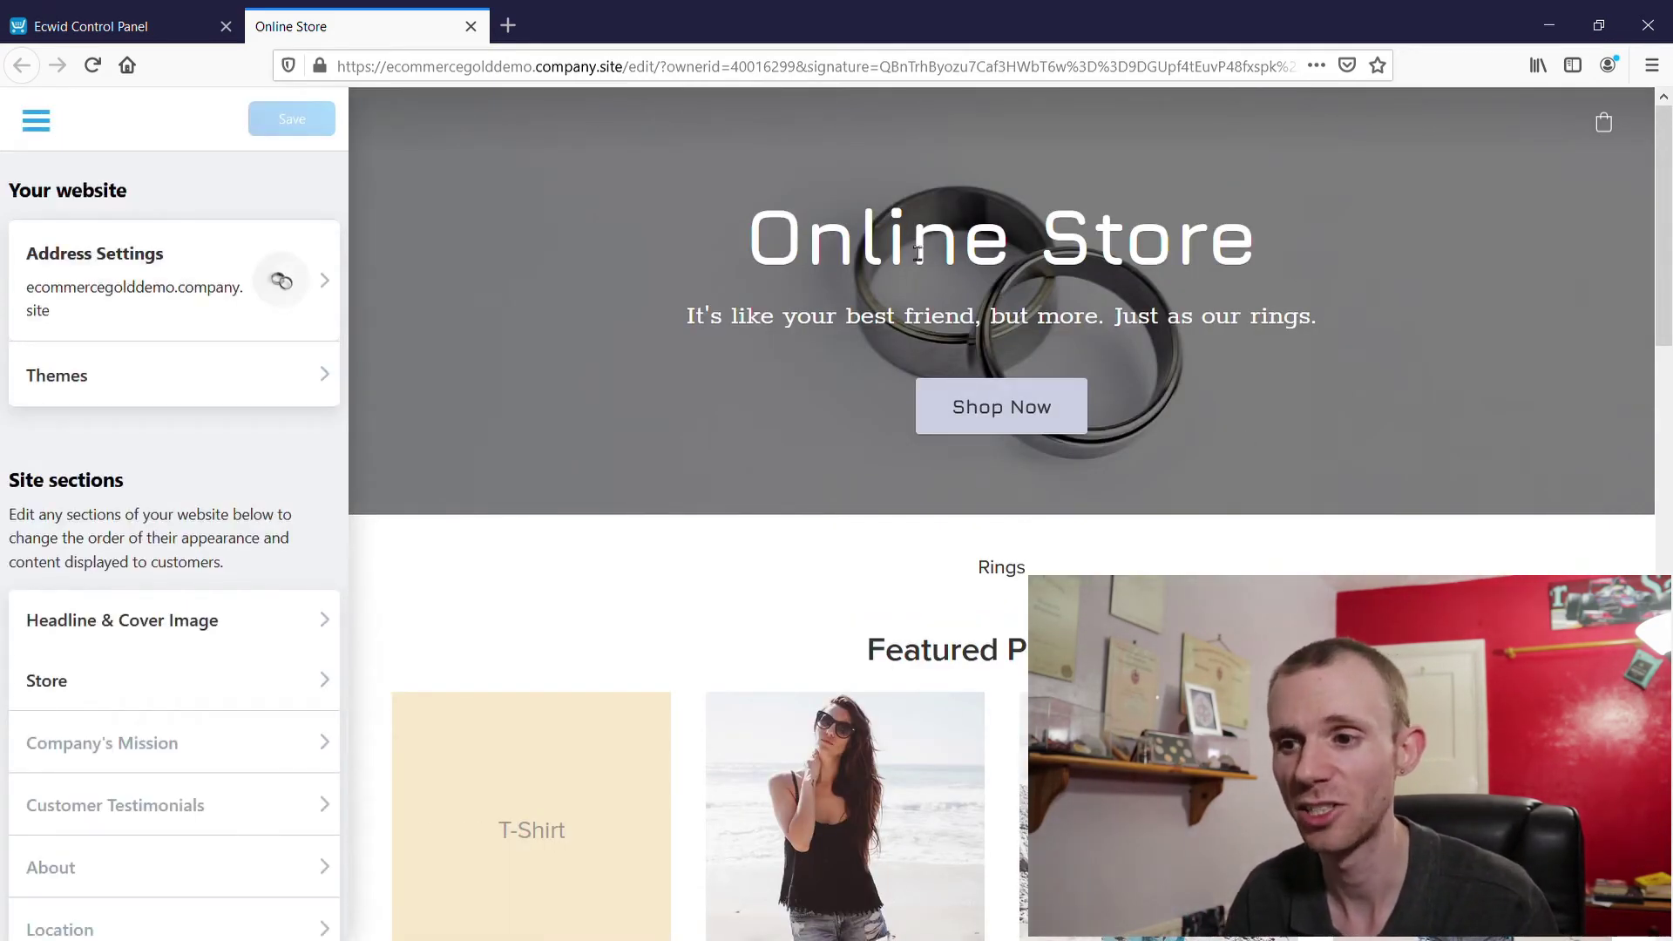
scroll(870, 330, "down", 5)
scroll(1002, 598, "down", 4)
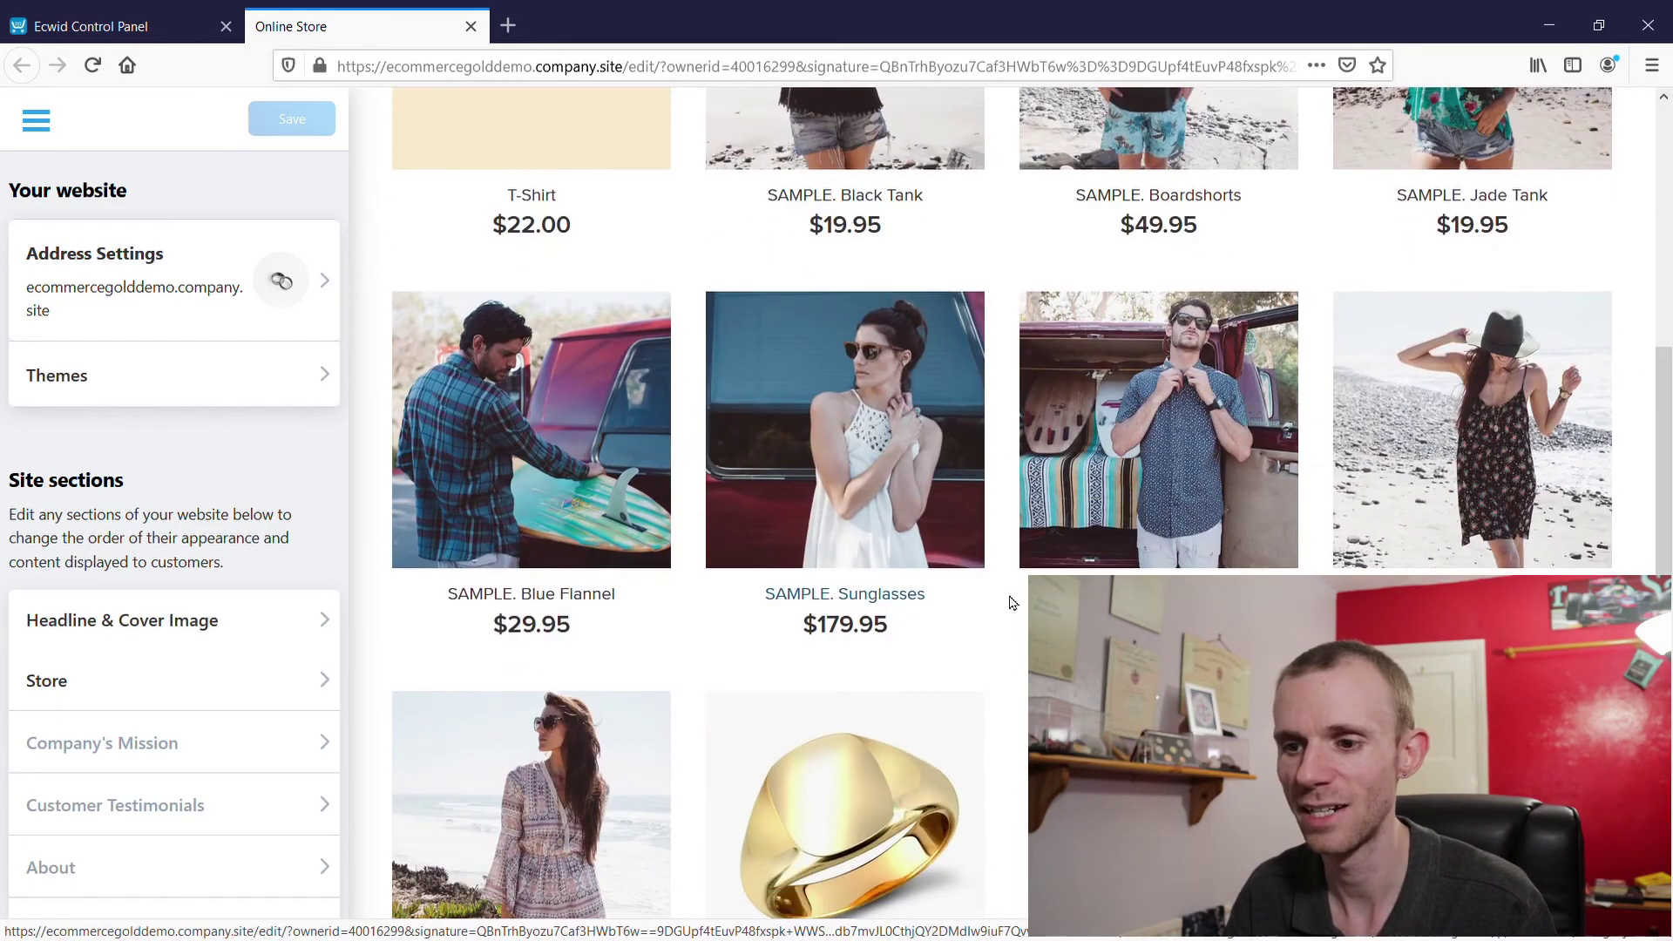
scroll(909, 643, "up", 9)
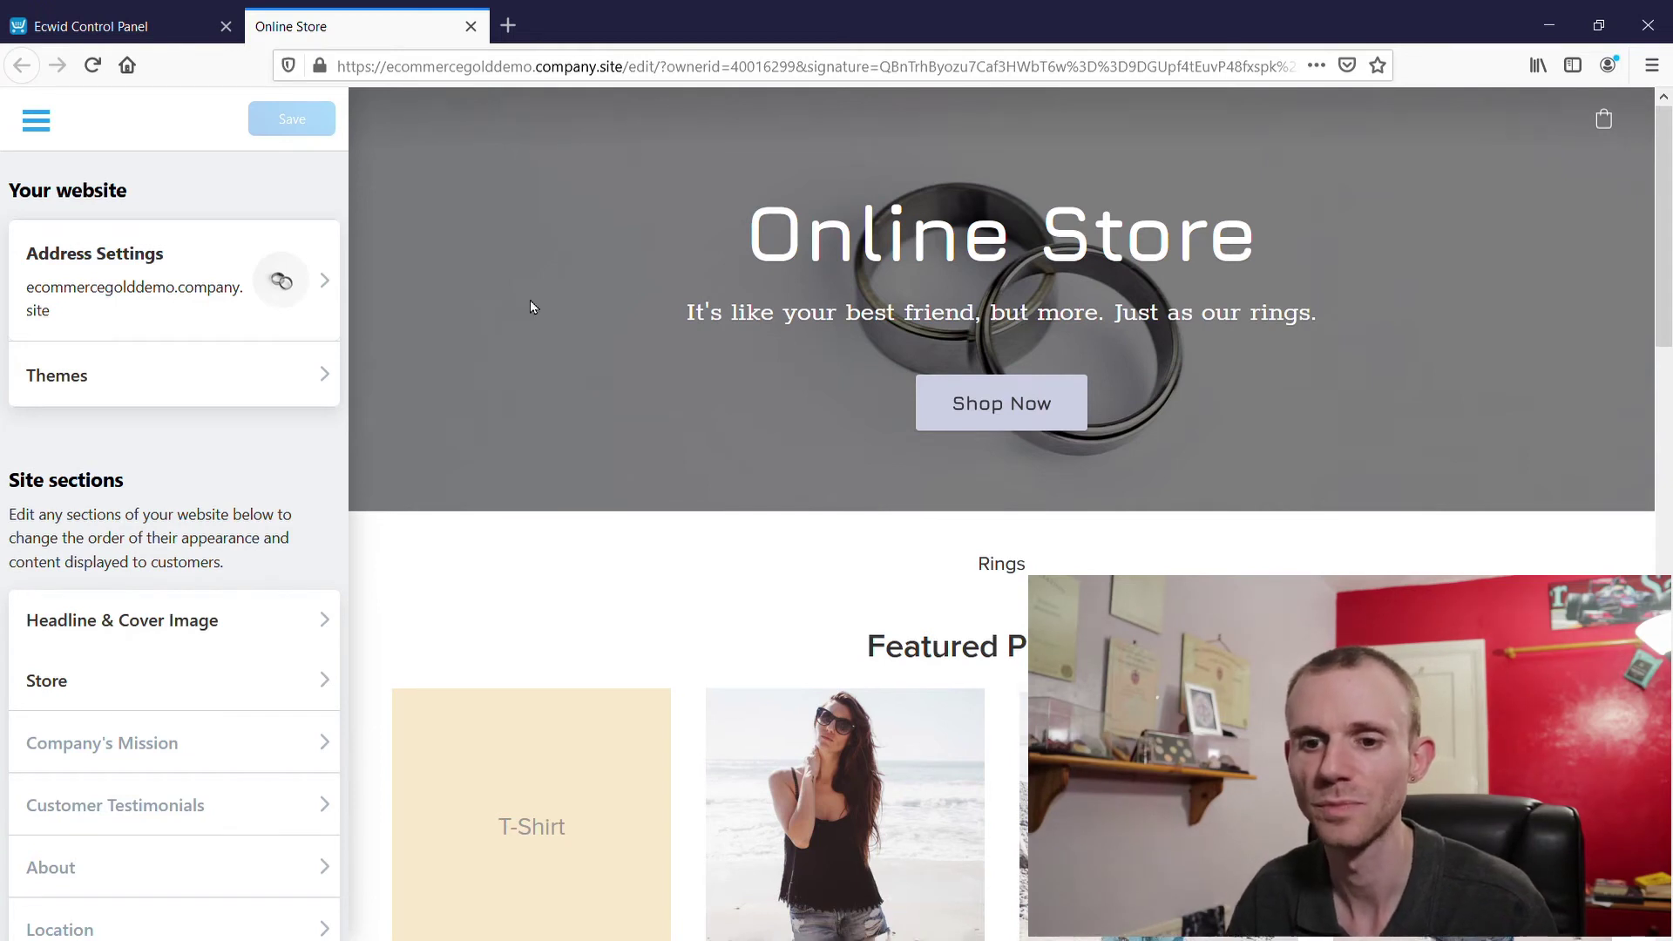
Show the Company's Mission section on the site with the description "This is a mission statement" and save it.
scroll(489, 340, "down", 3)
scroll(92, 437, "down", 2)
scroll(92, 437, "down", 1)
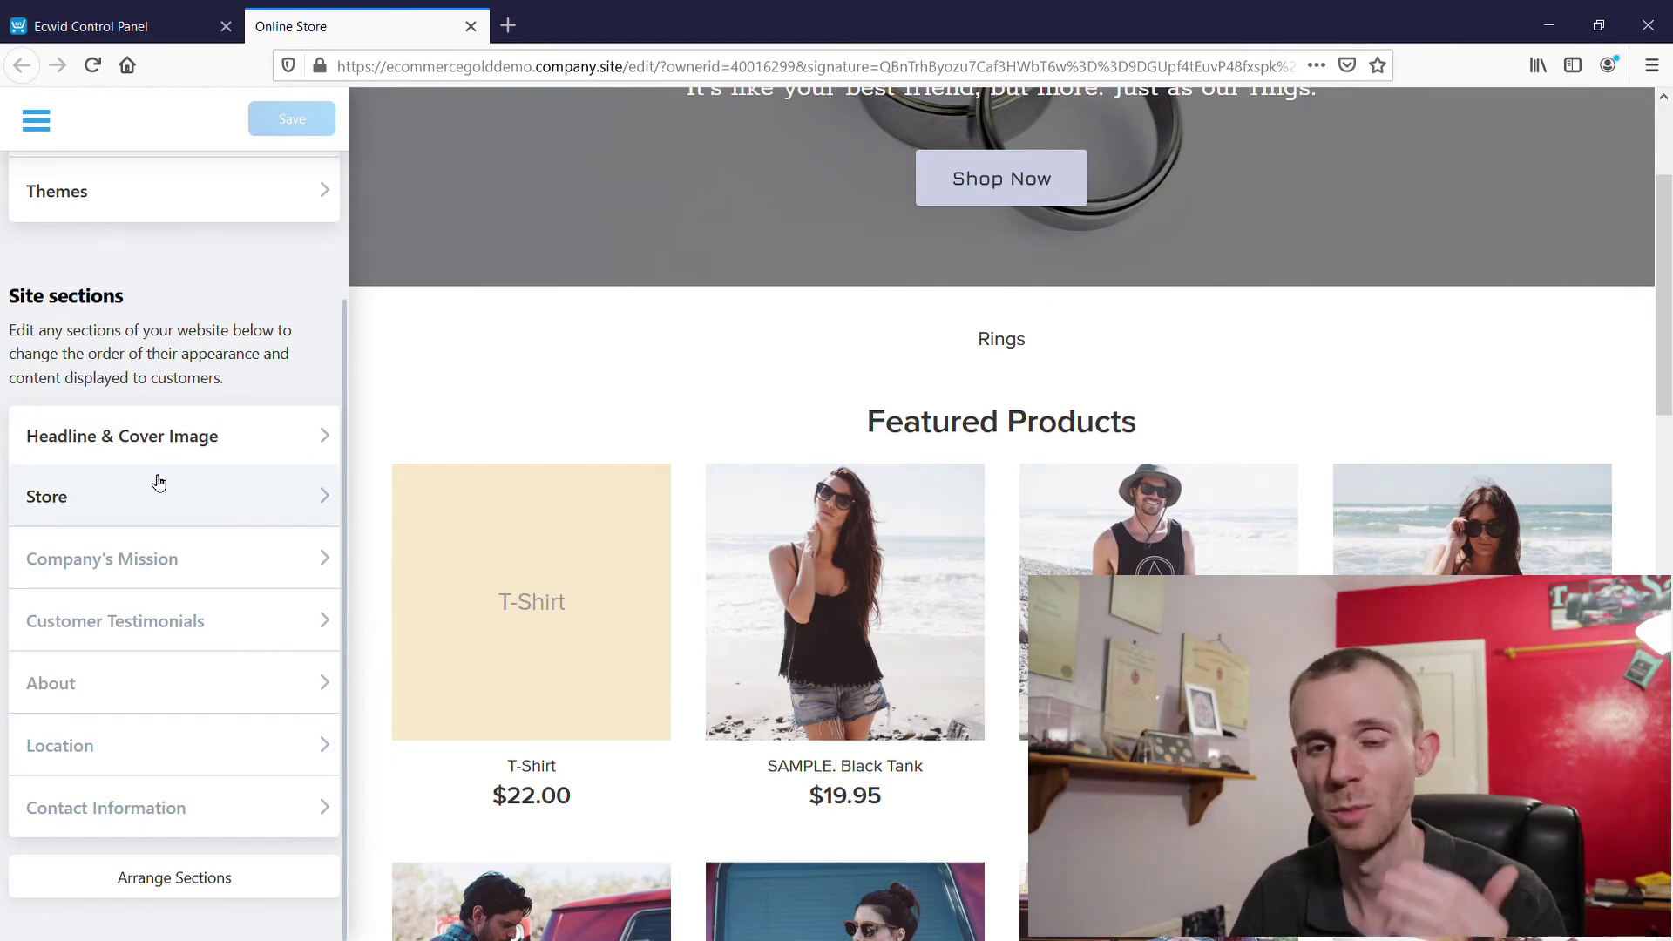
left_click(157, 574)
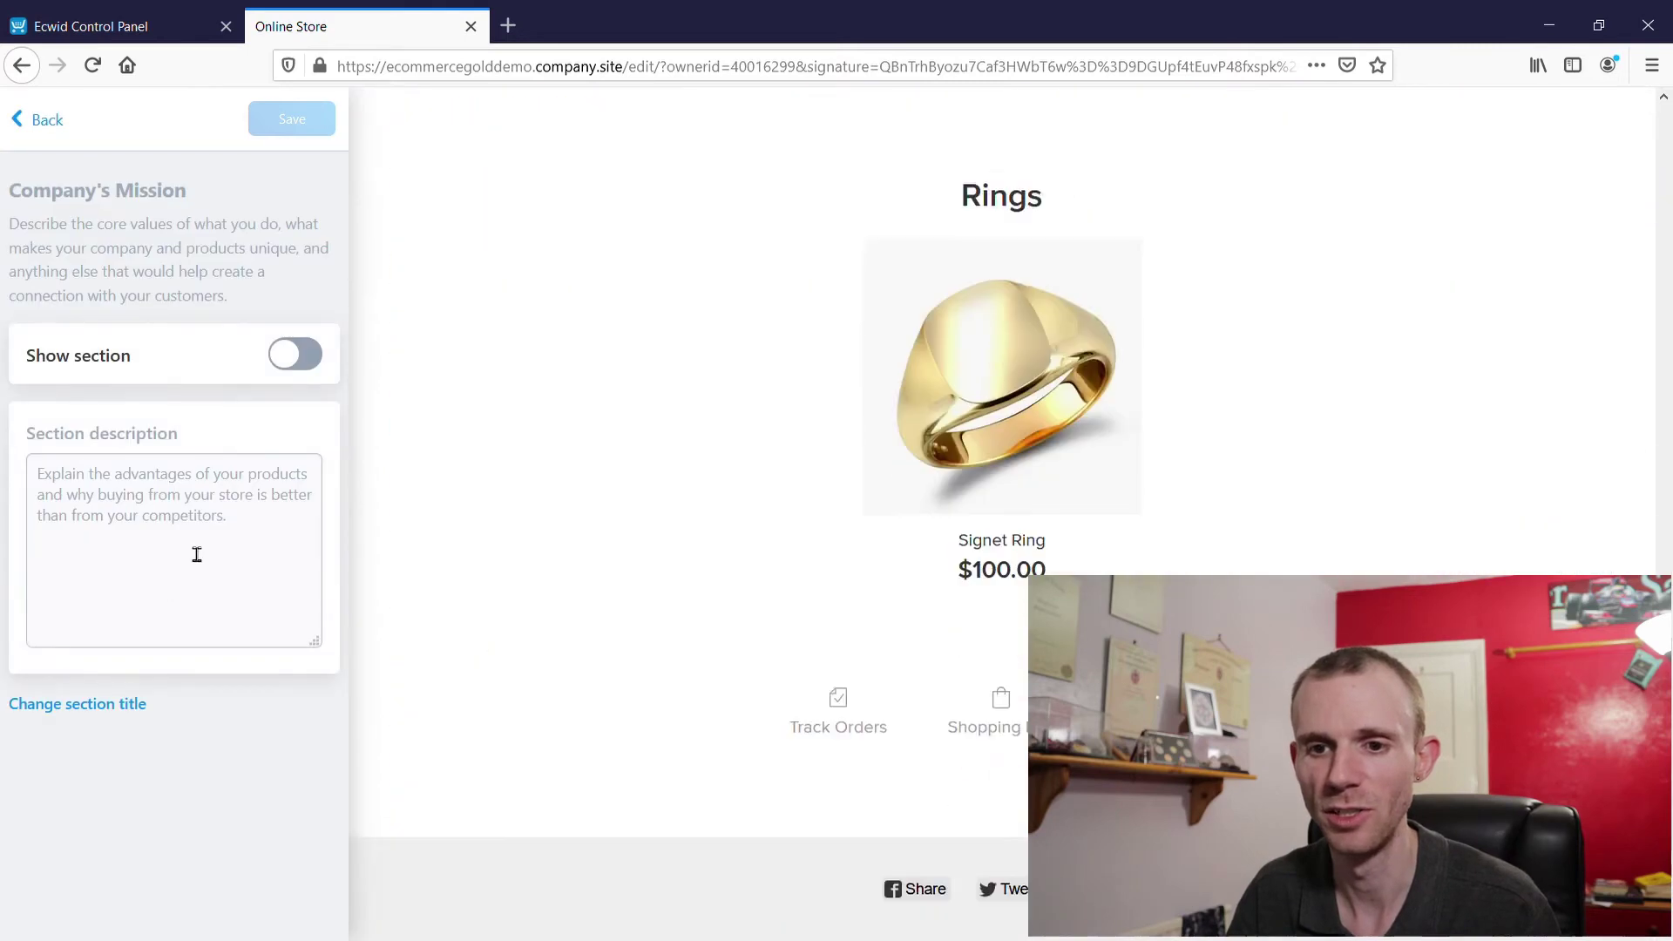
left_click(297, 355)
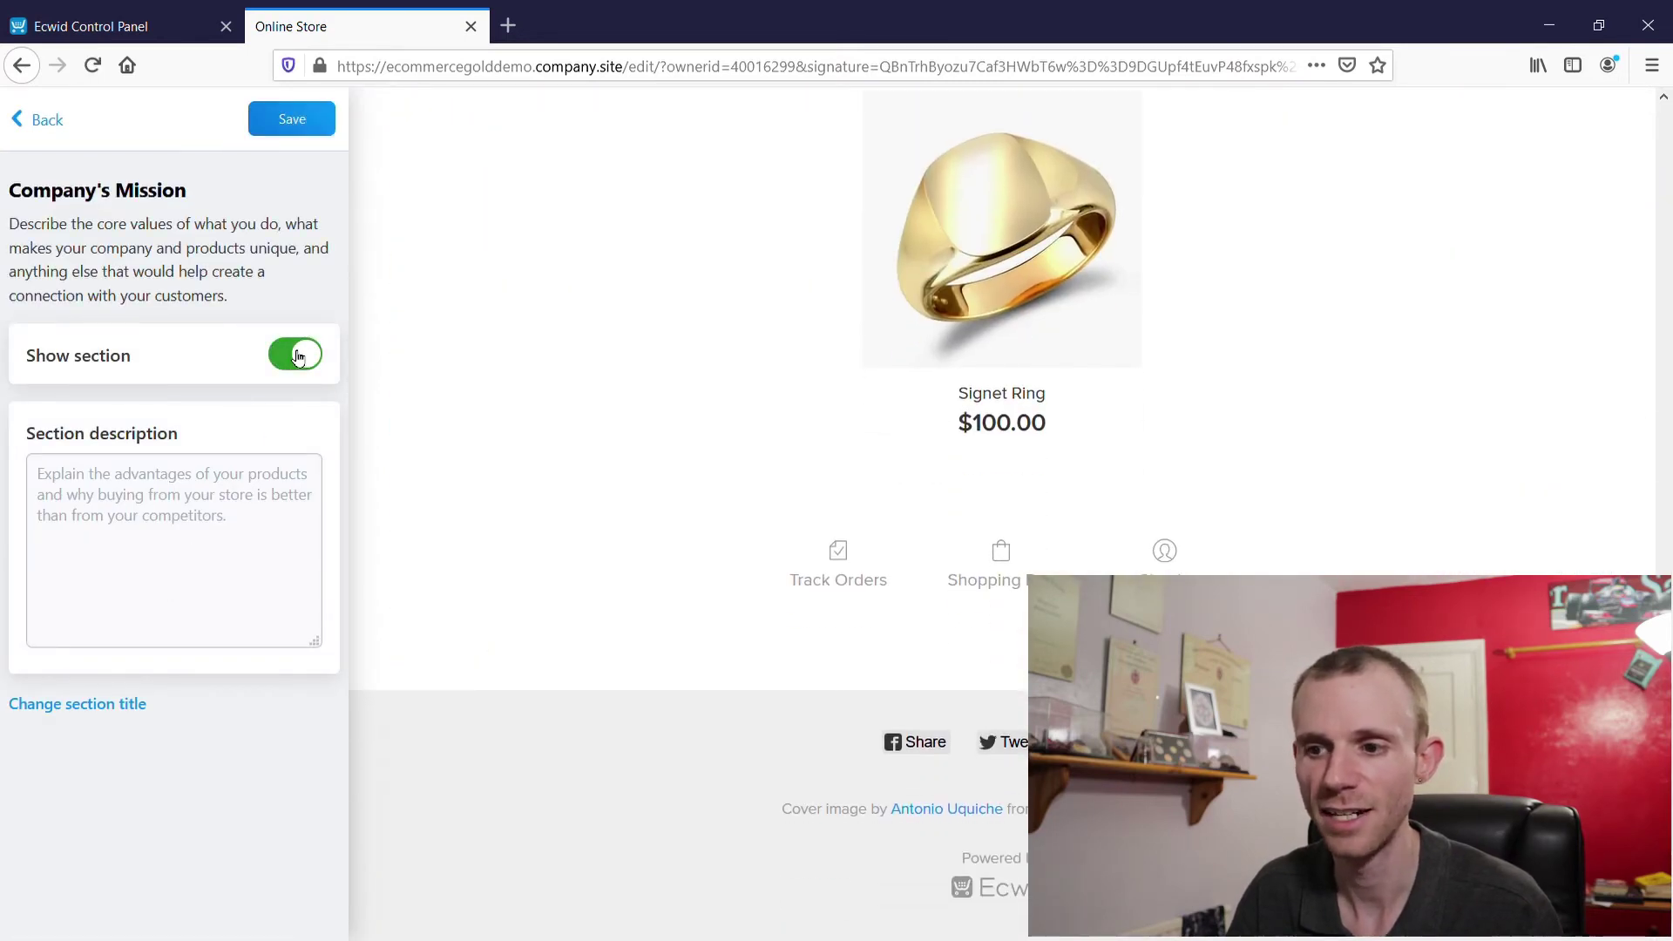
left_click(152, 490)
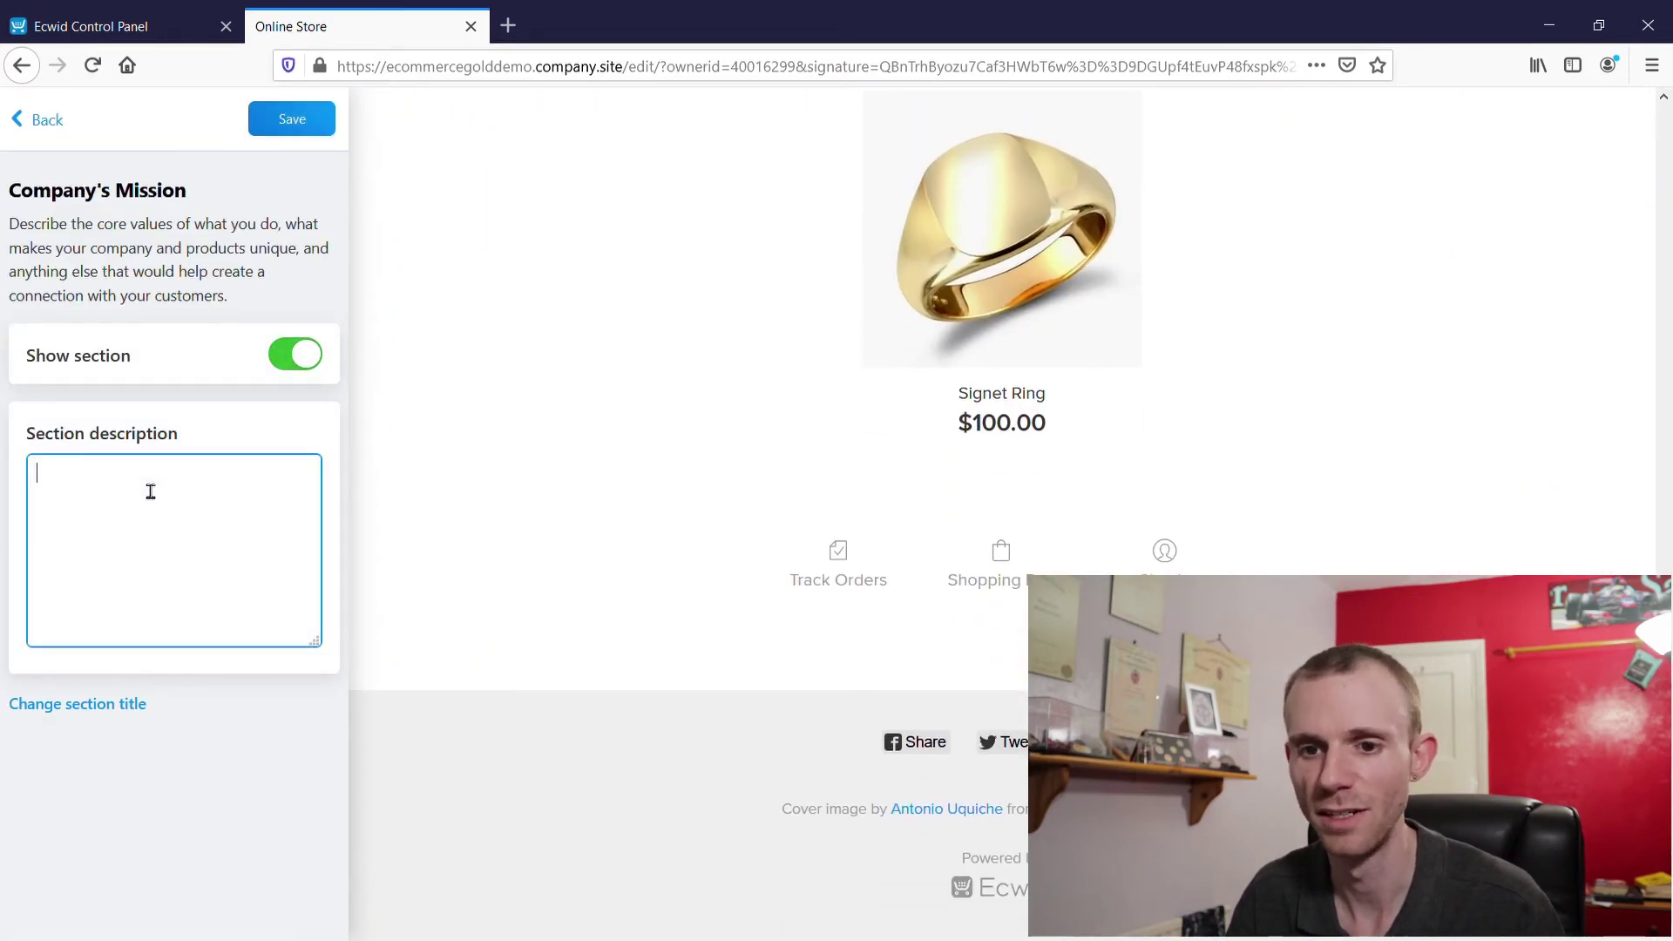
type("This is a")
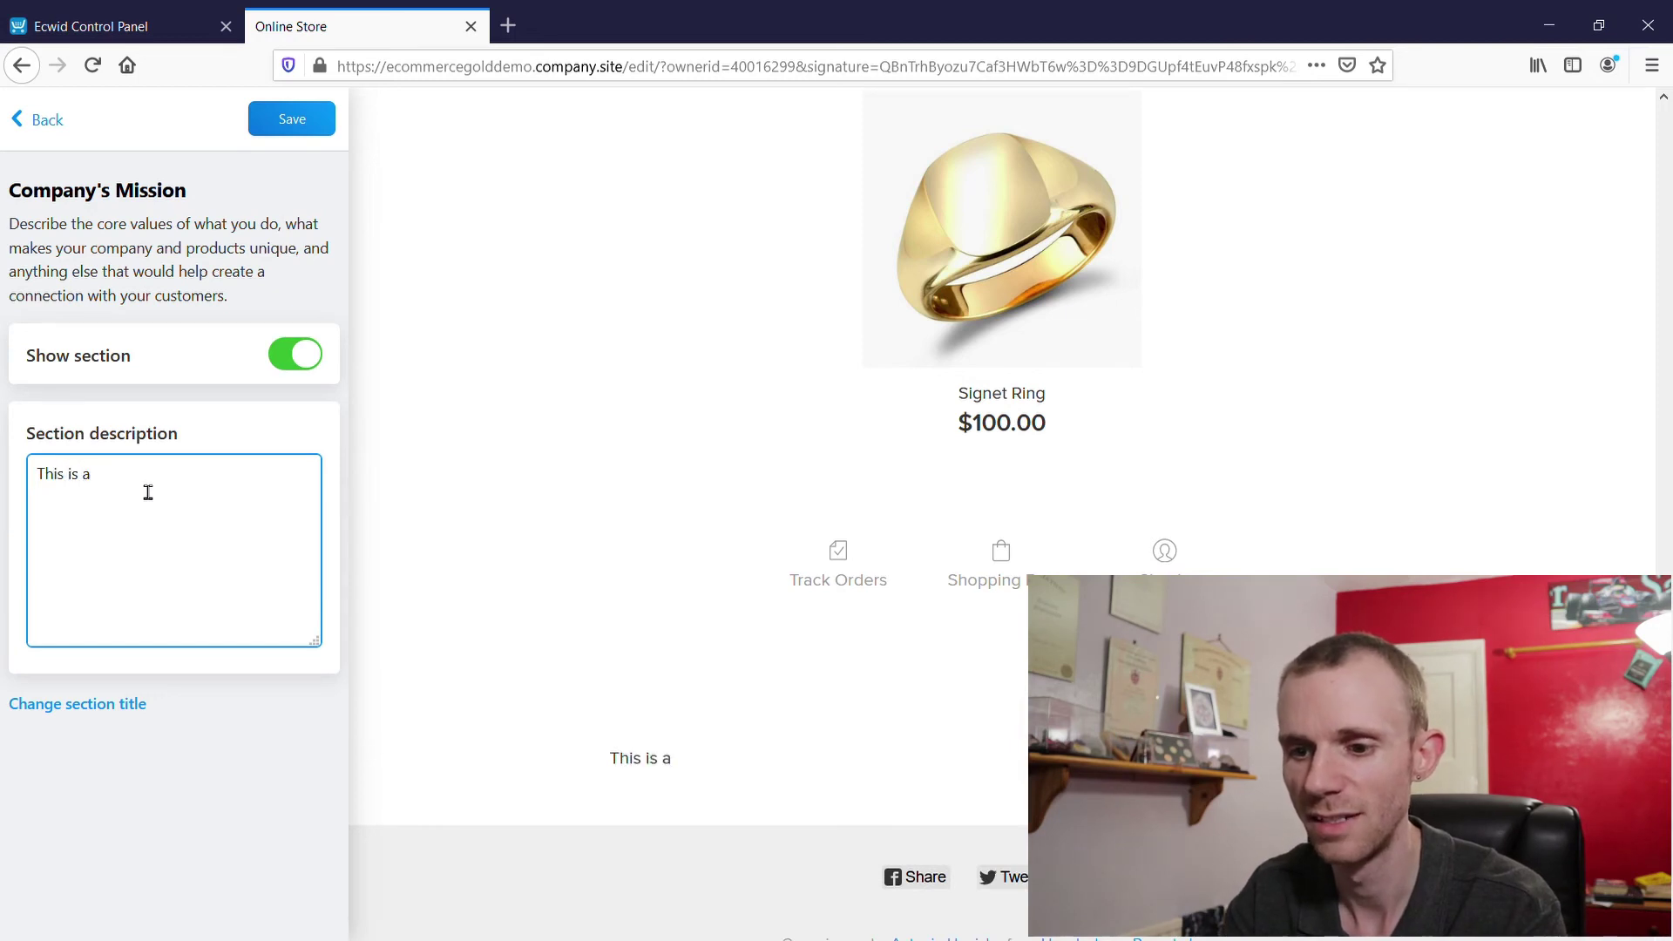
type(" mission st")
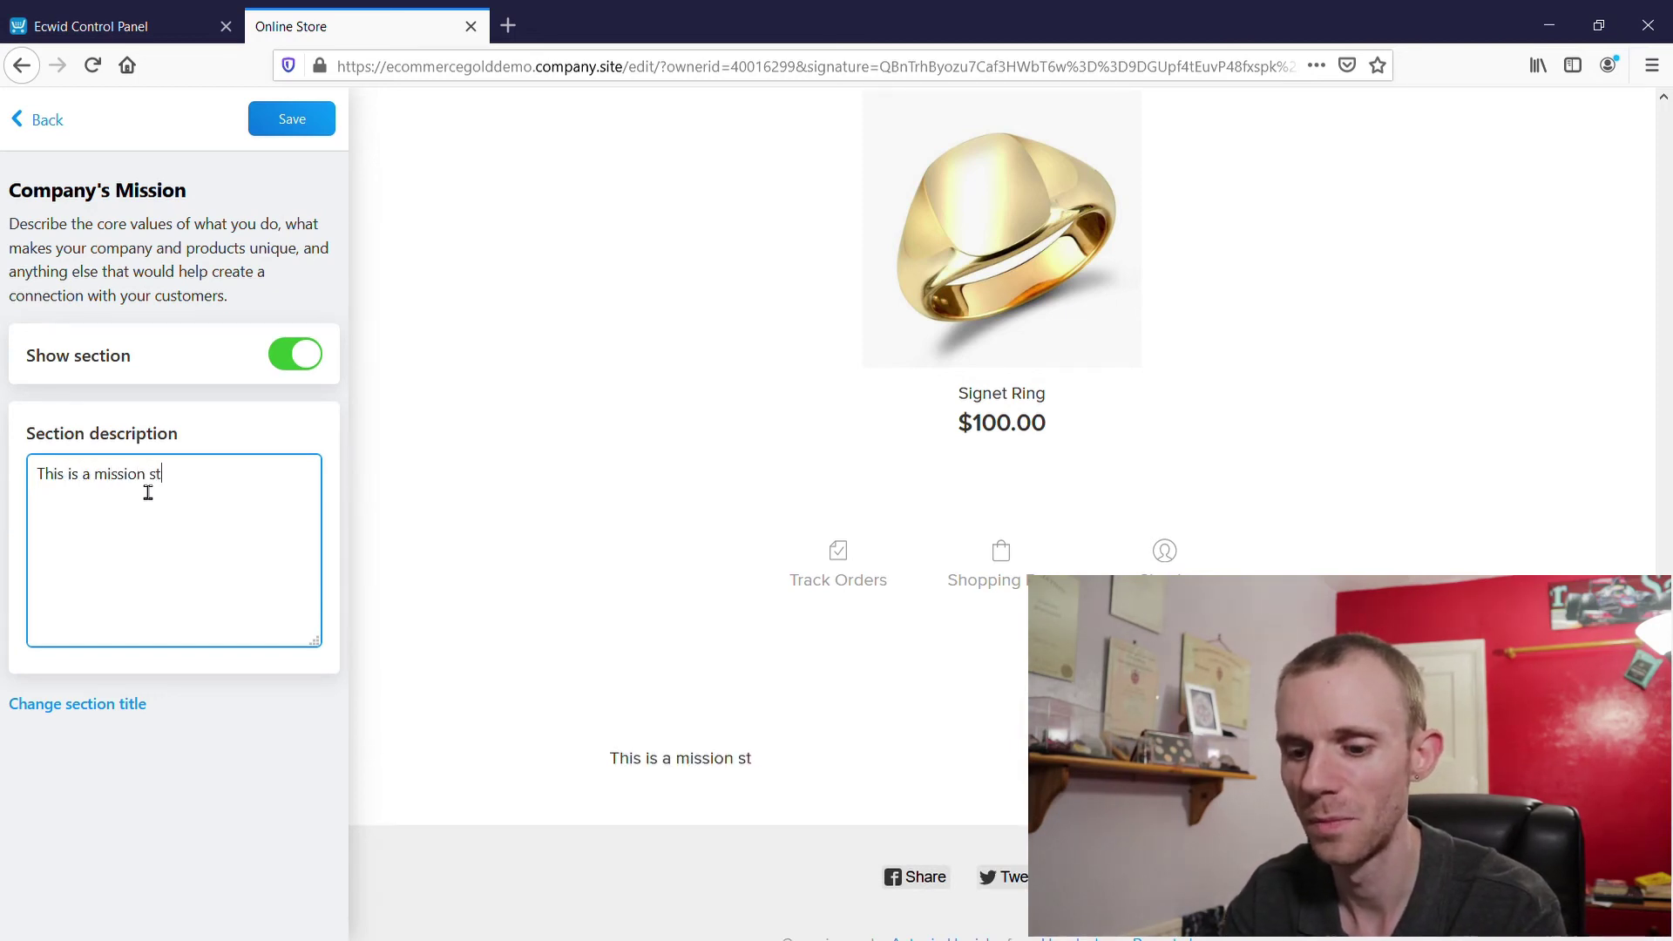
type("atement")
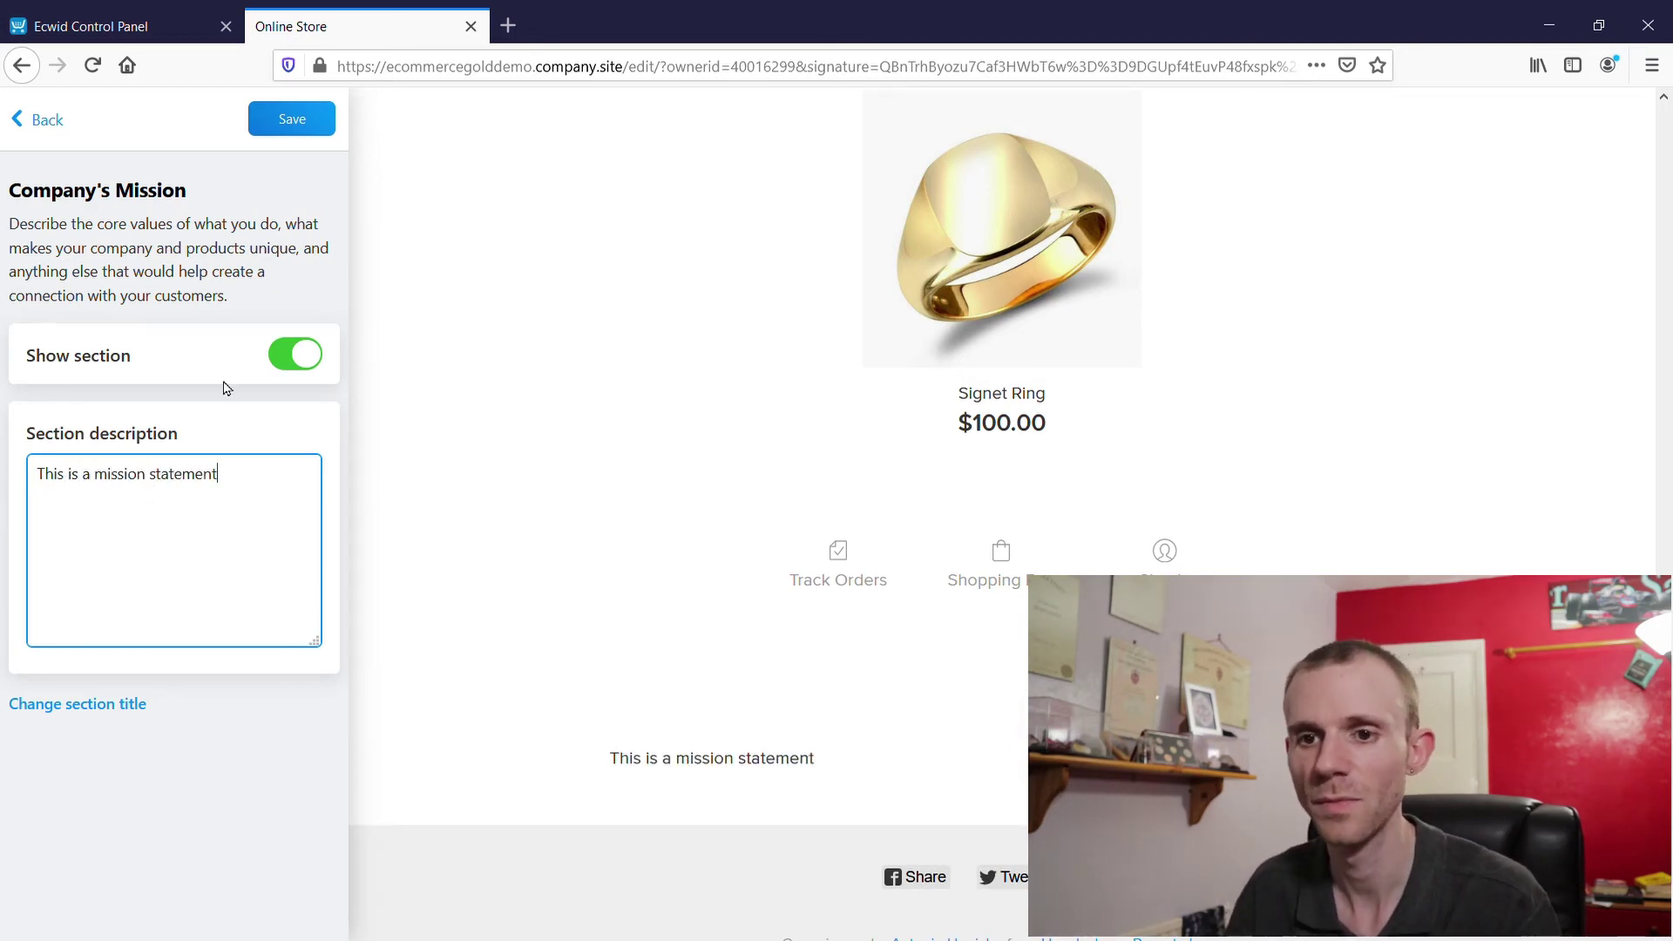
left_click(301, 118)
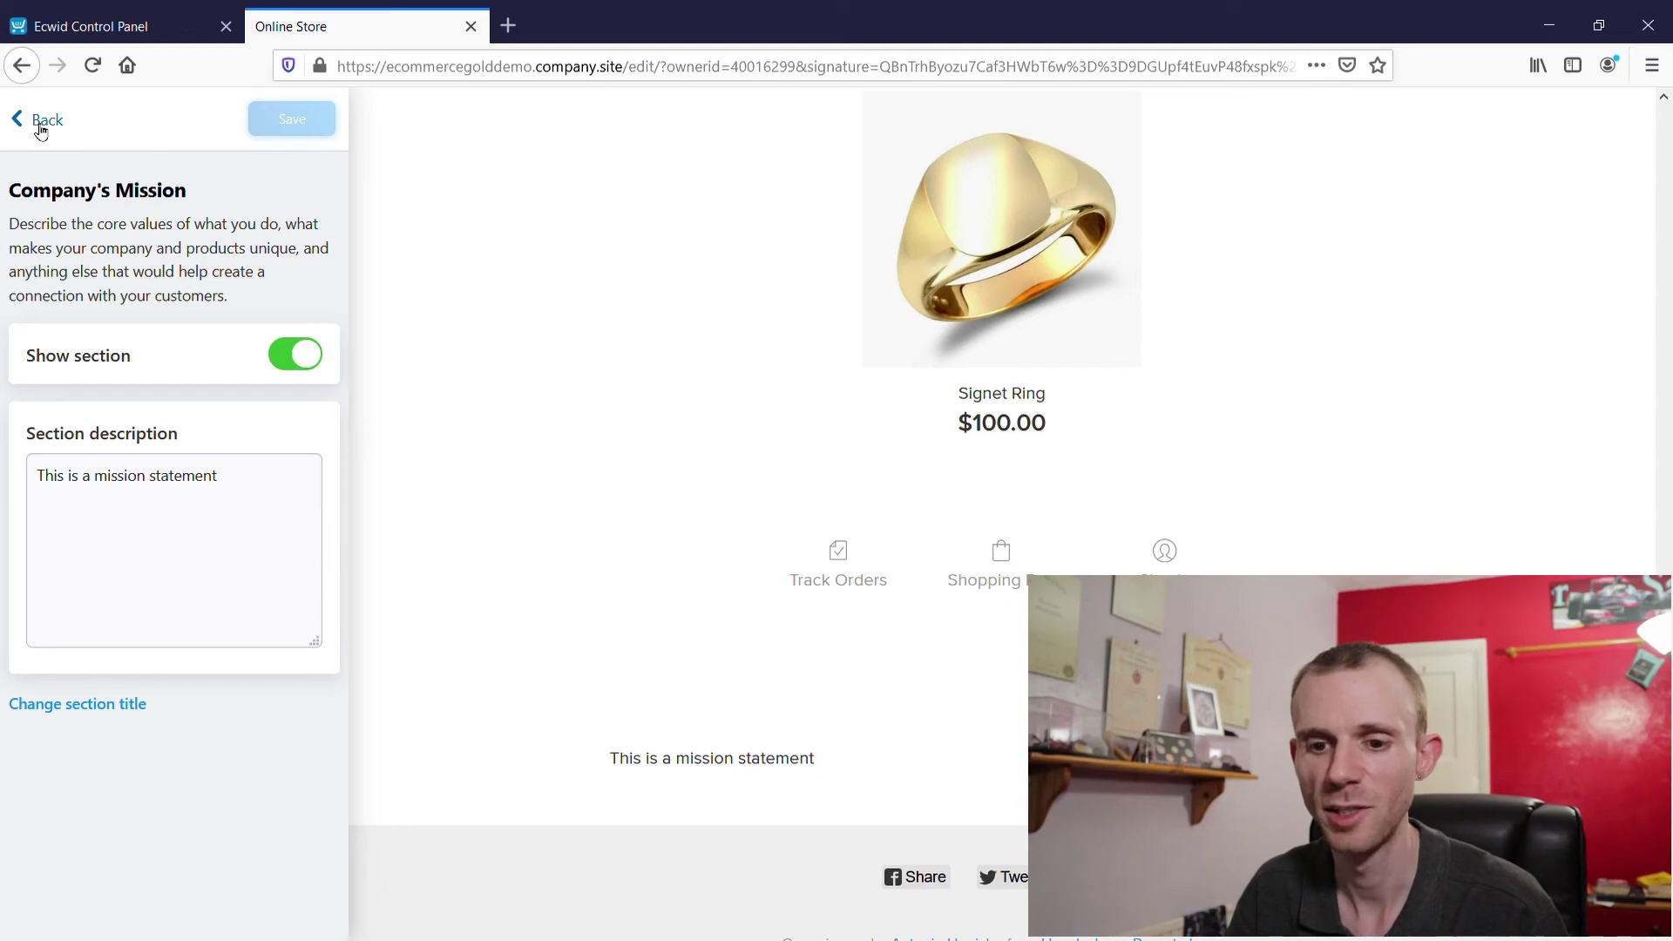
left_click(40, 131)
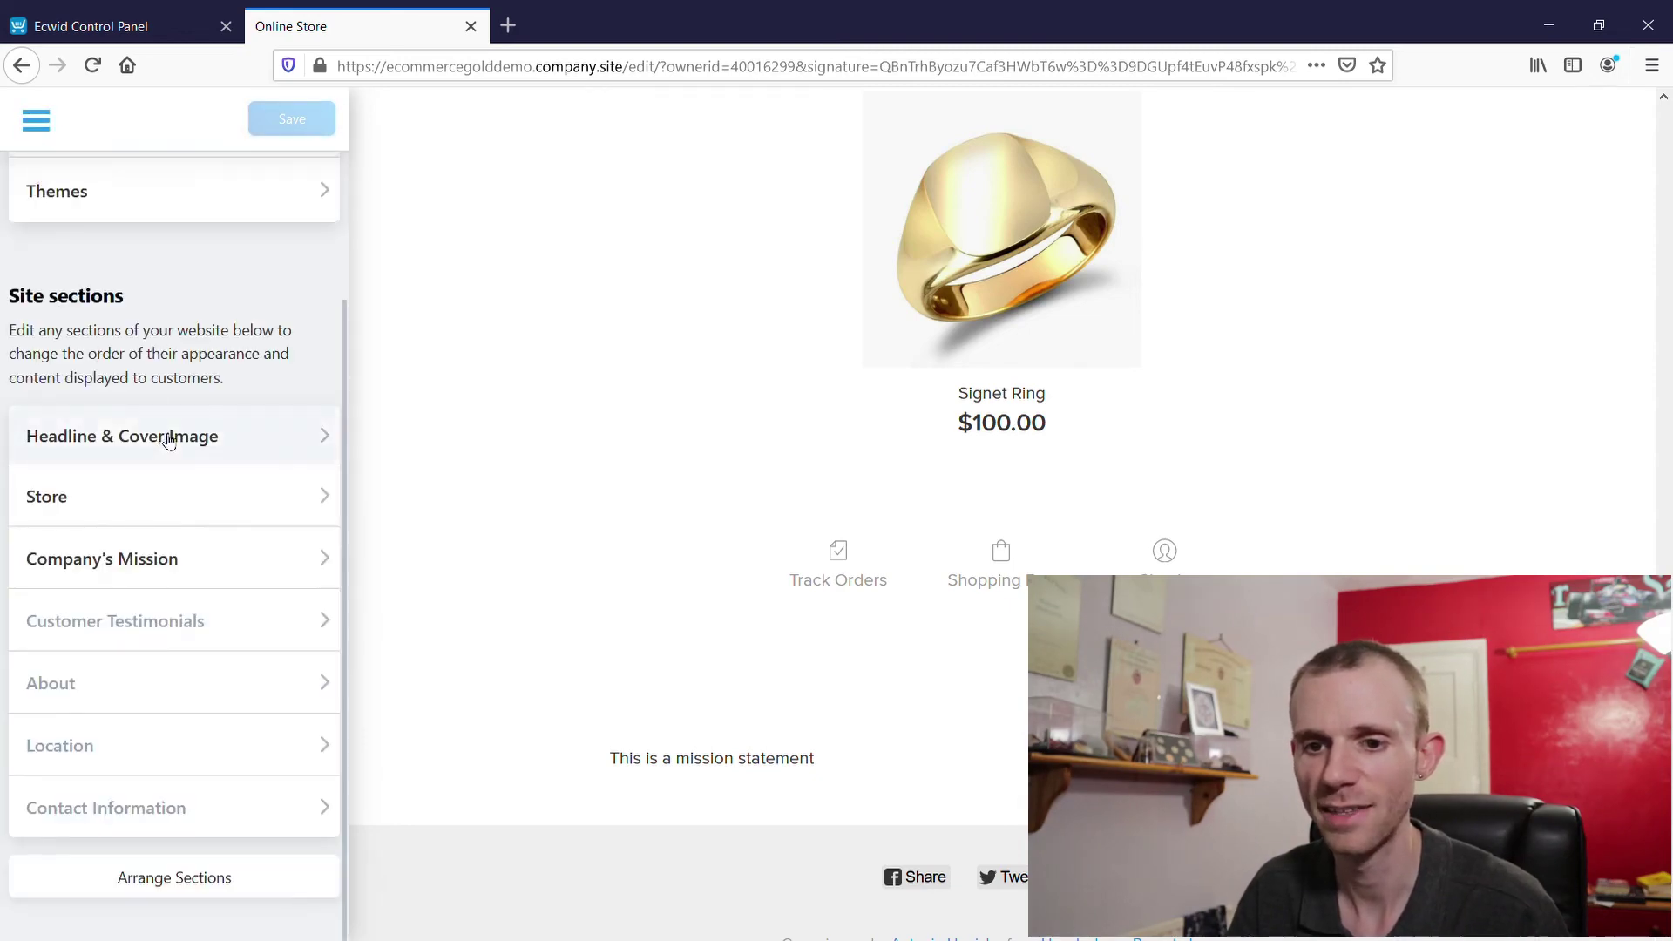
Move the Company's Mission section above the Store section, apply the new arrangement and save the site.
left_click(139, 883)
left_click_drag(72, 559, 70, 496)
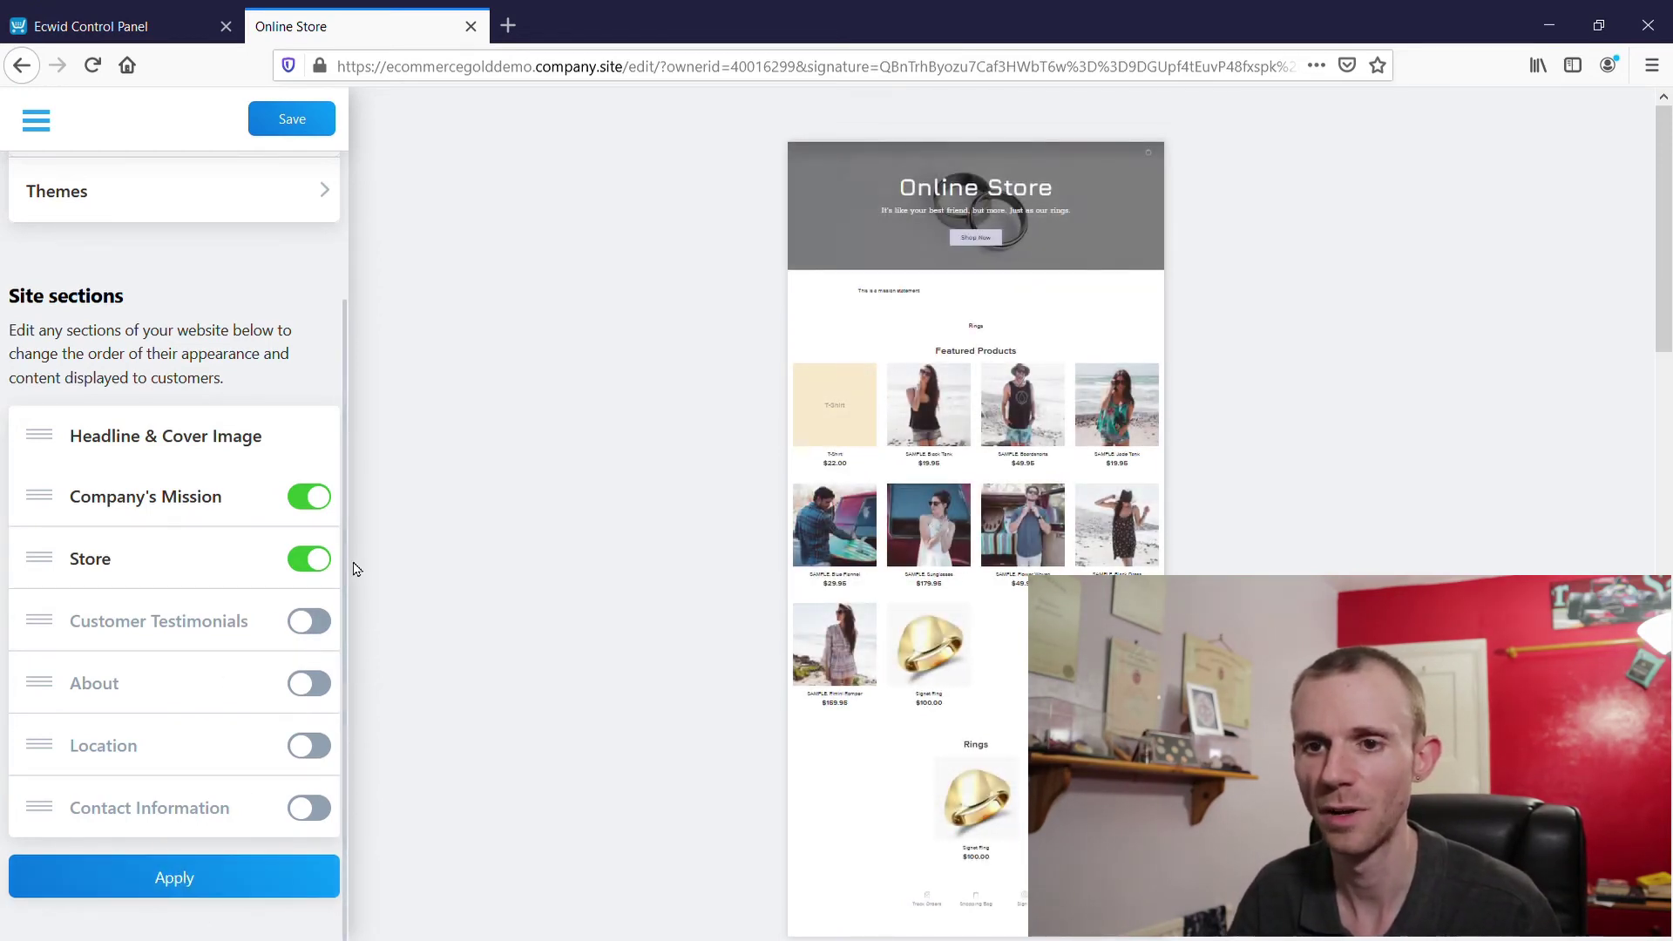
left_click(138, 879)
left_click(294, 122)
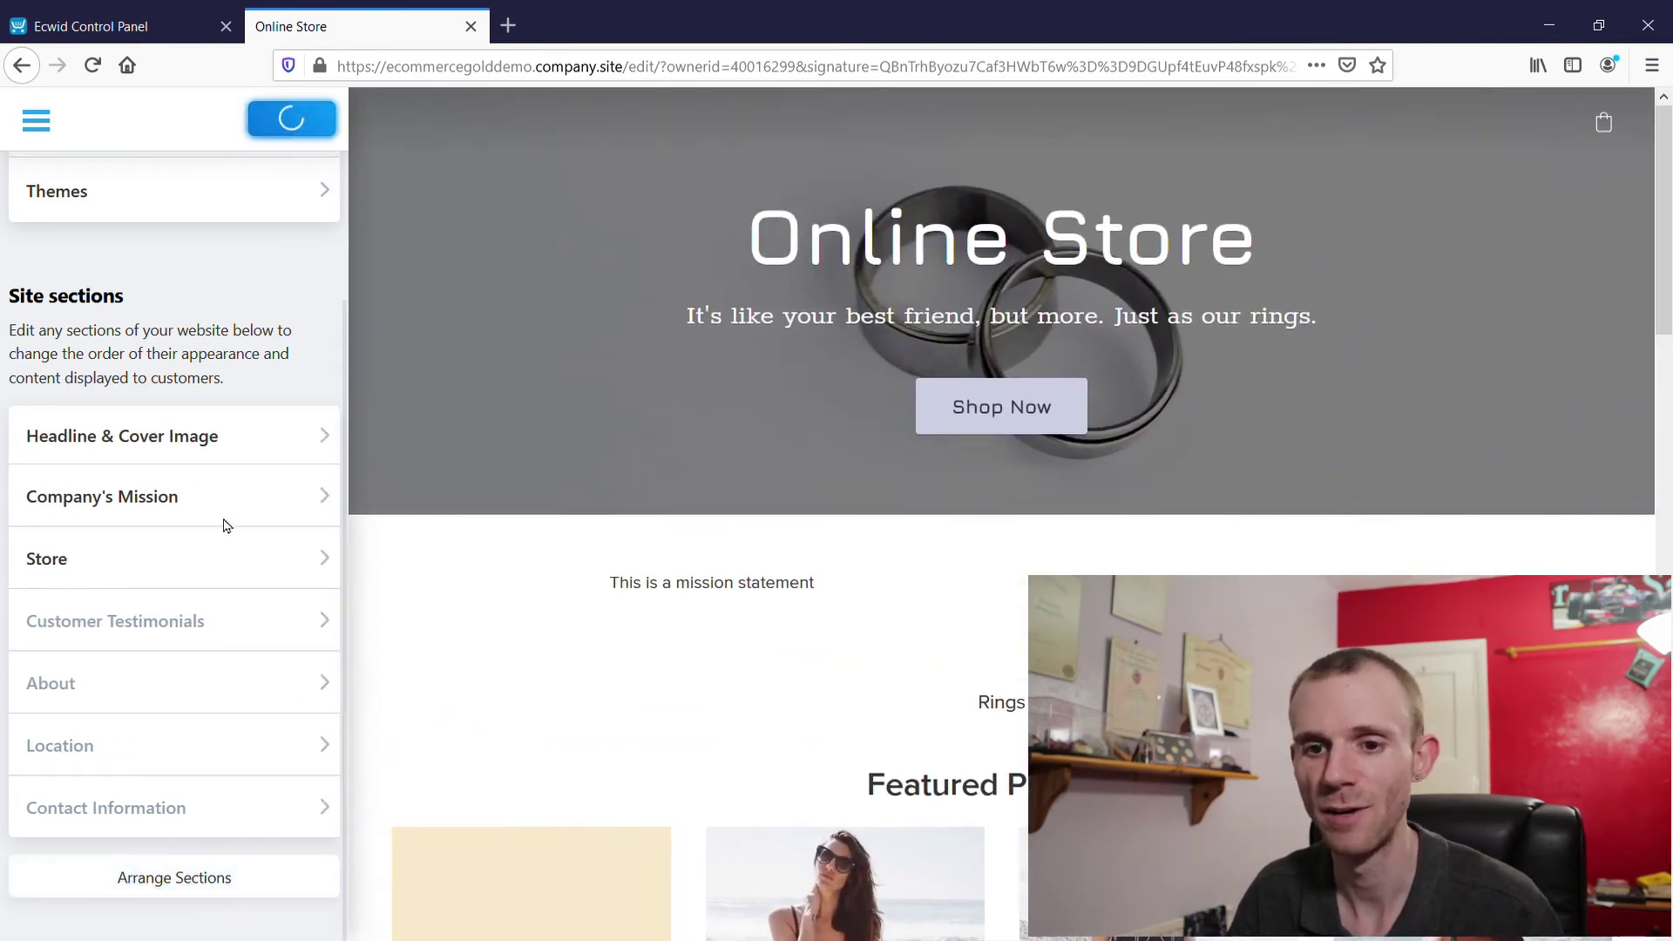
scroll(707, 785, "down", 7)
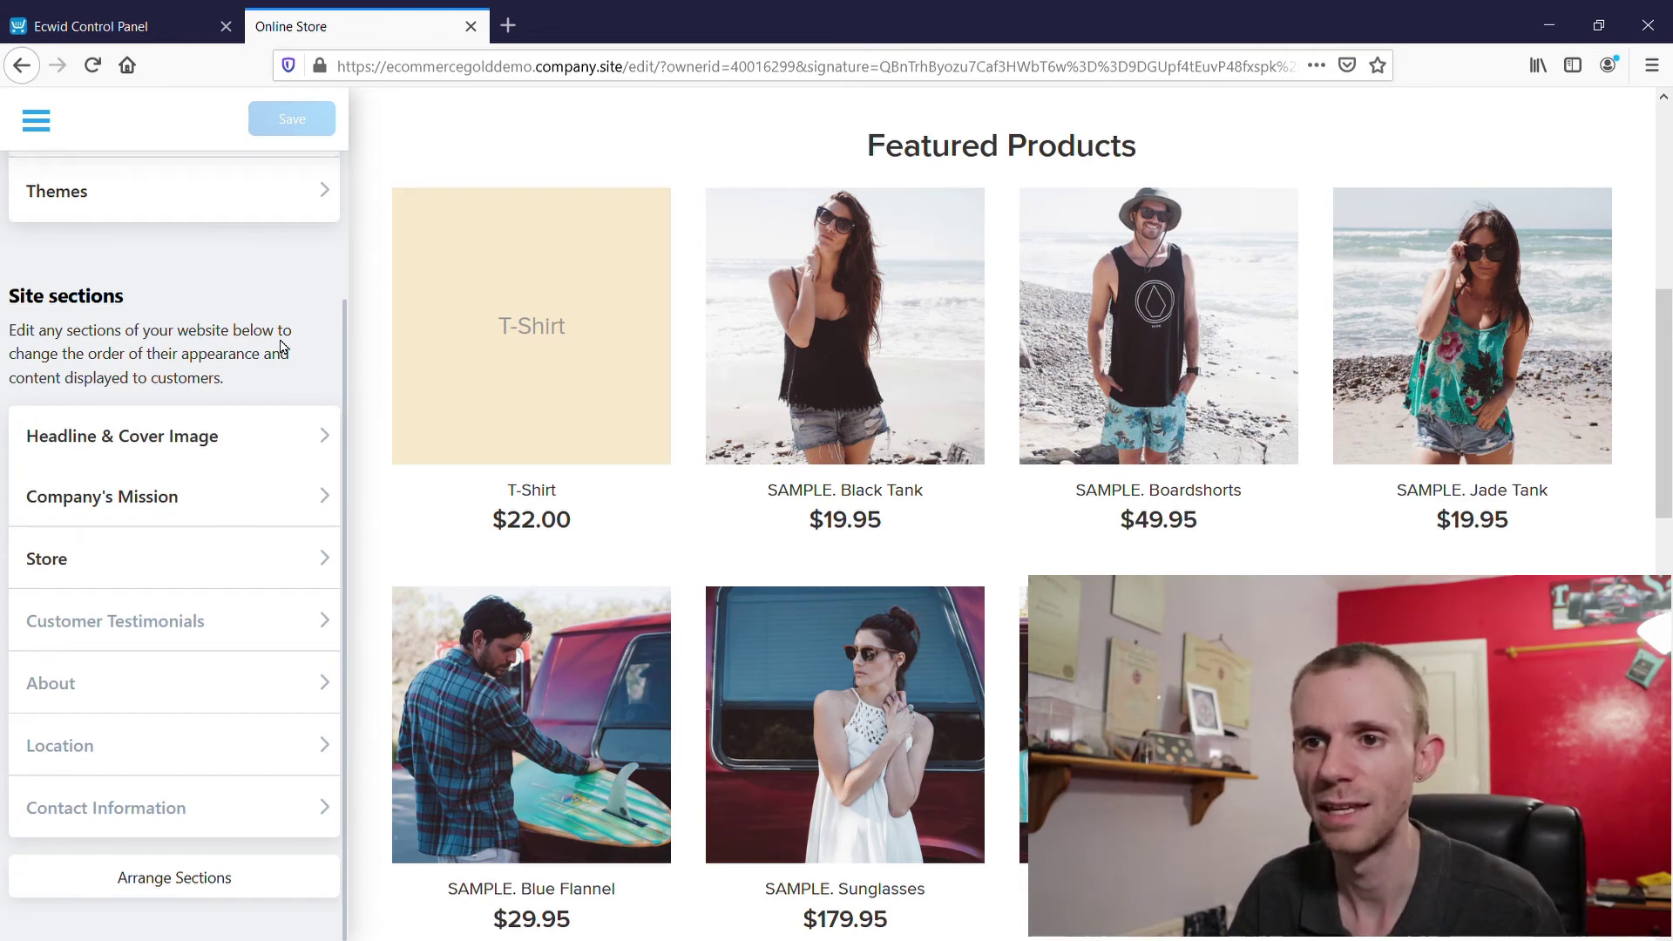
Close the site editor and open the store's design settings in the control panel.
left_click(471, 29)
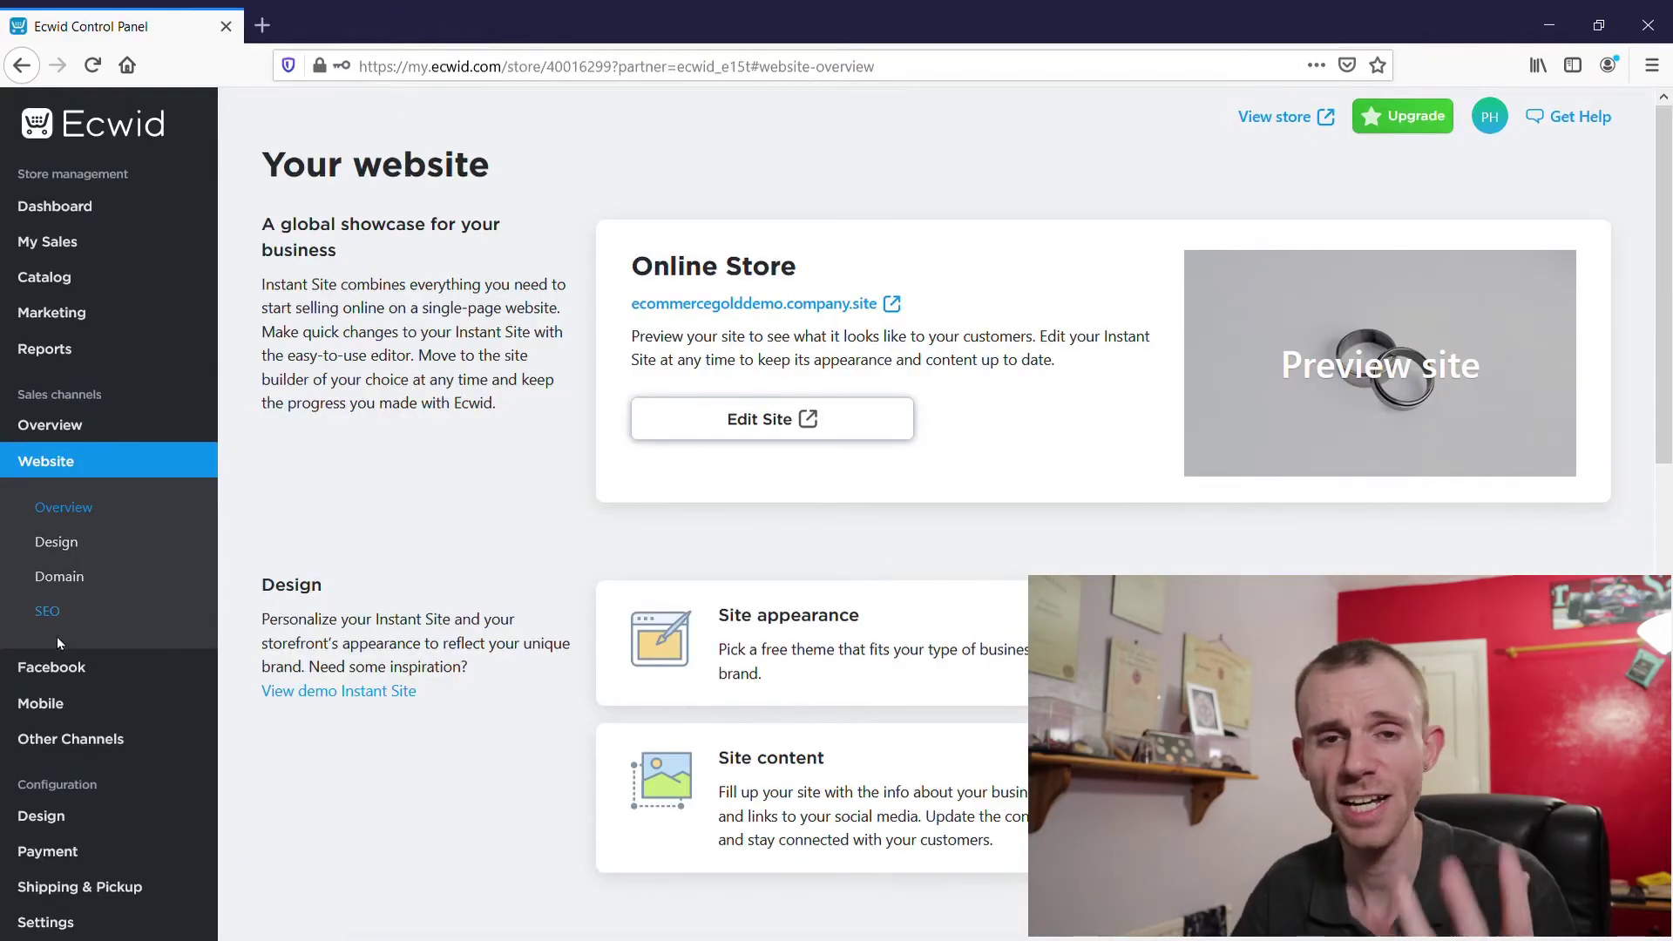
left_click(83, 832)
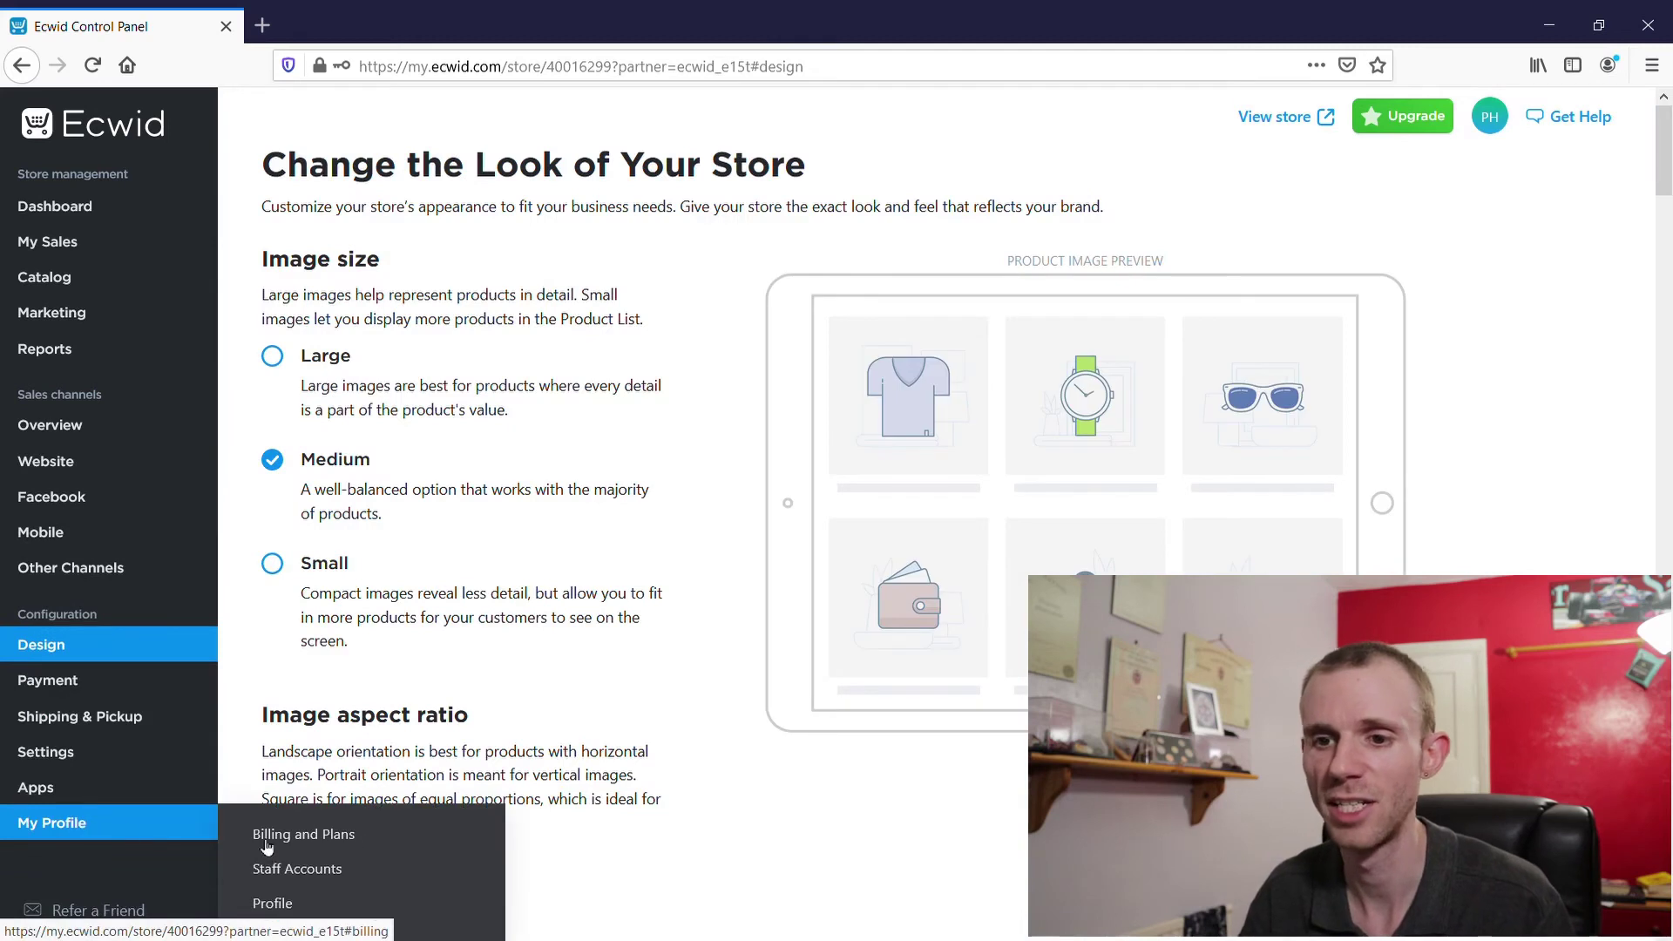
Set the store's product image size to Large and look over the image aspect ratio options.
left_click(273, 357)
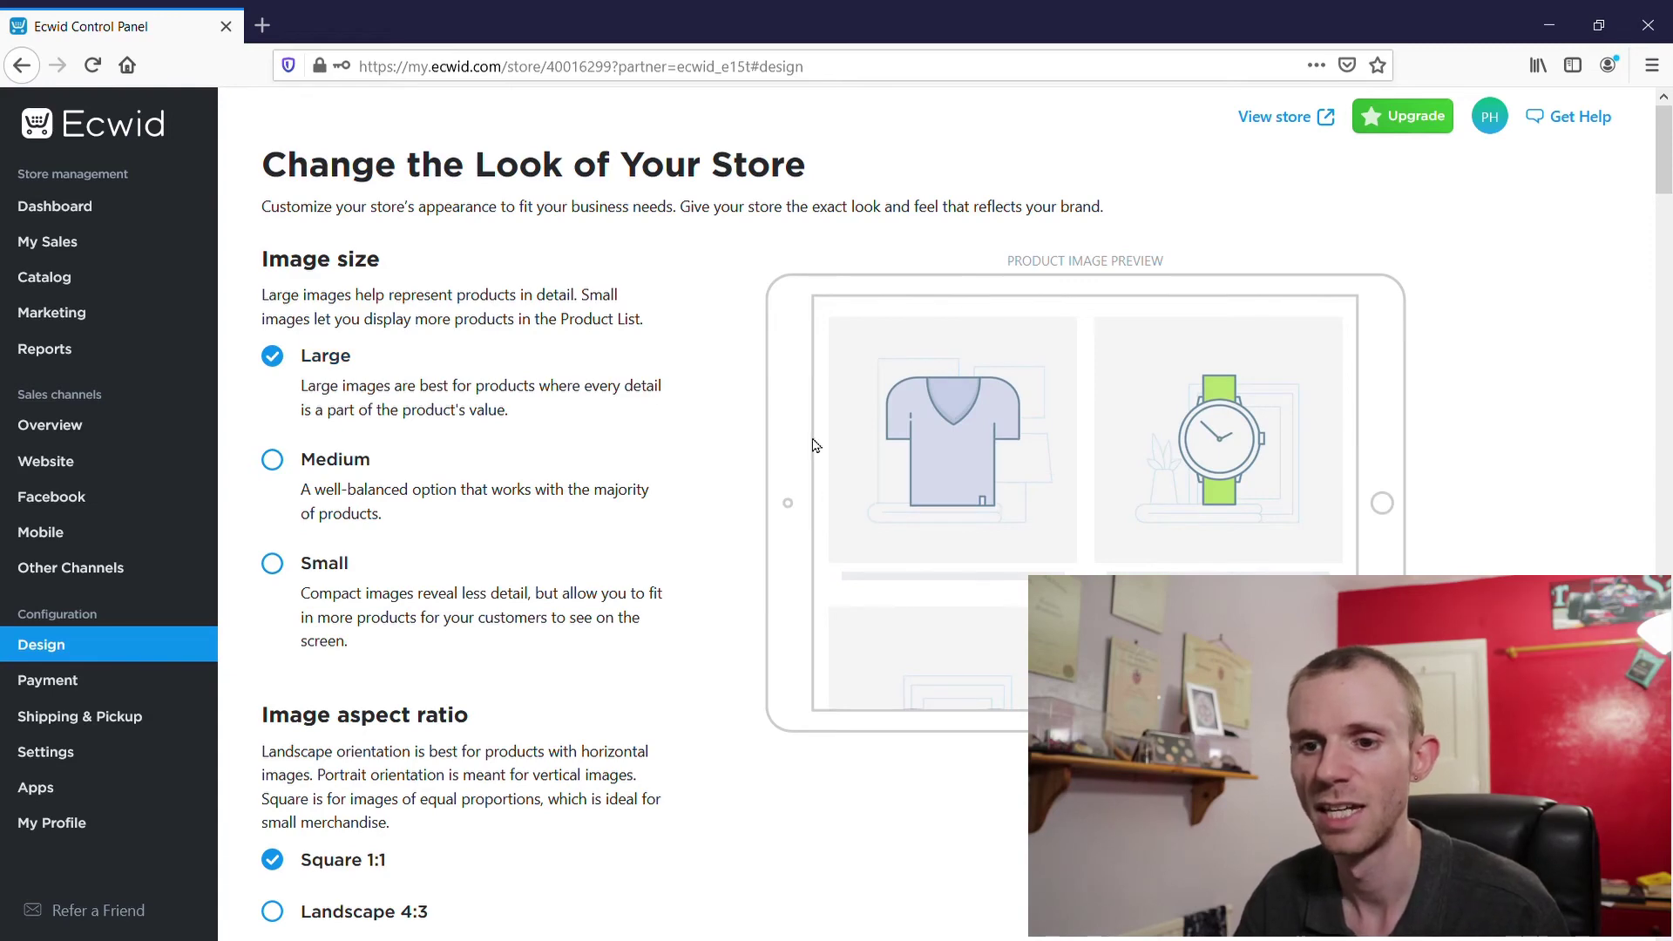
scroll(616, 389, "down", 5)
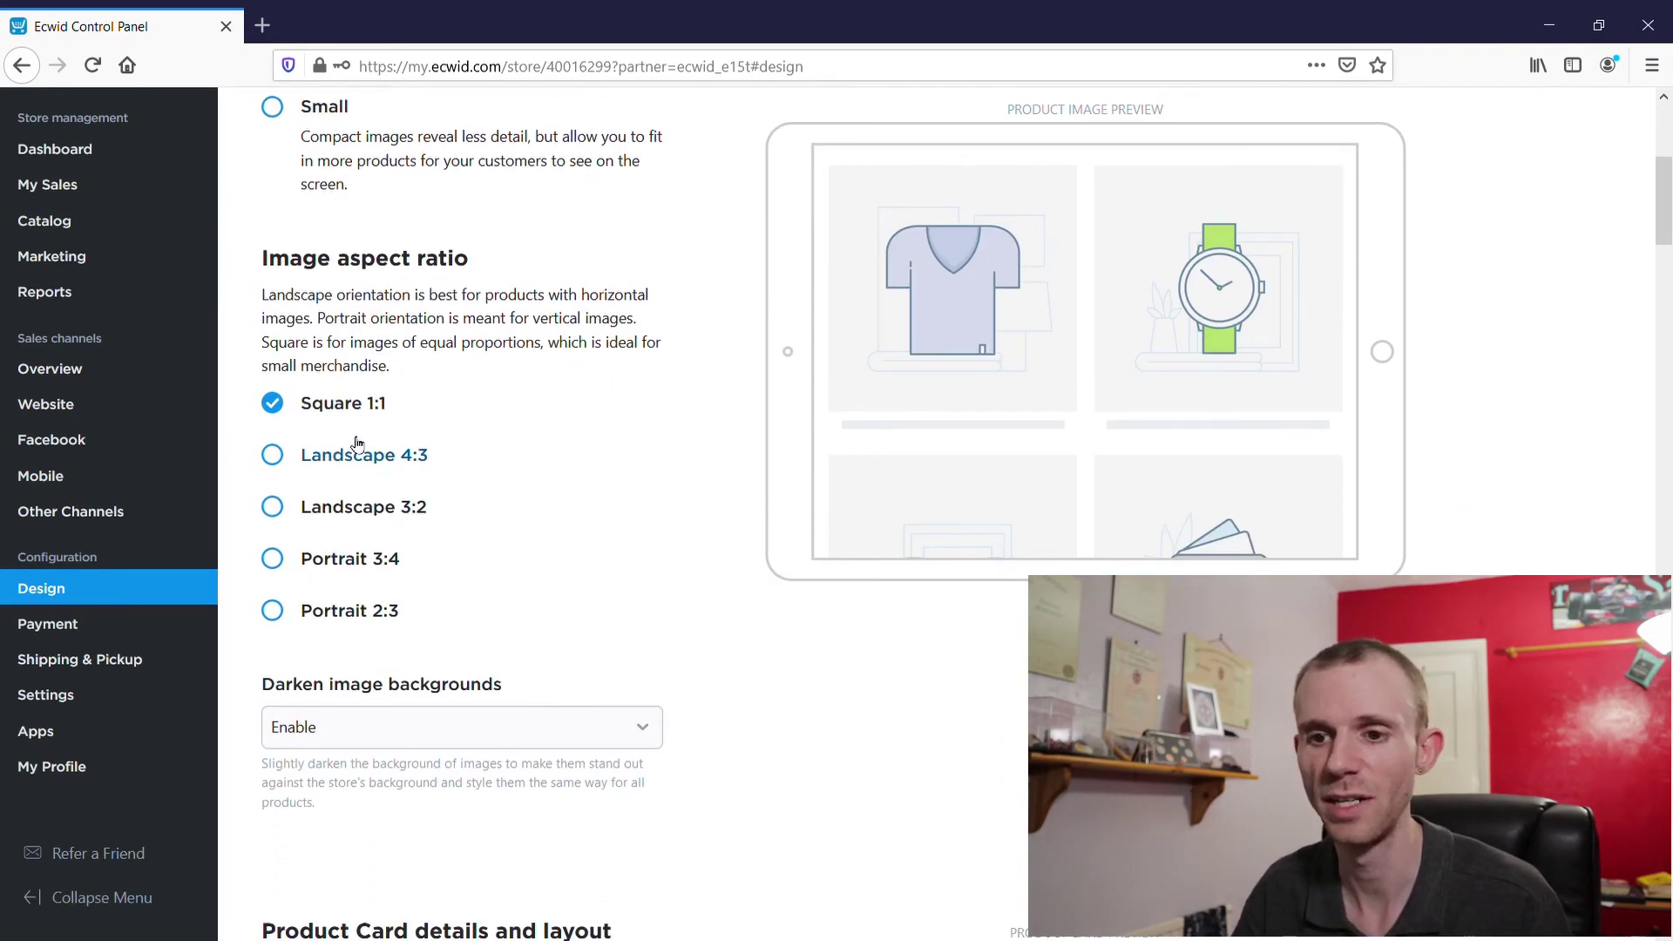
Try the left, right and centered product card alignments, and set the layout to Justify content.
scroll(702, 467, "down", 9)
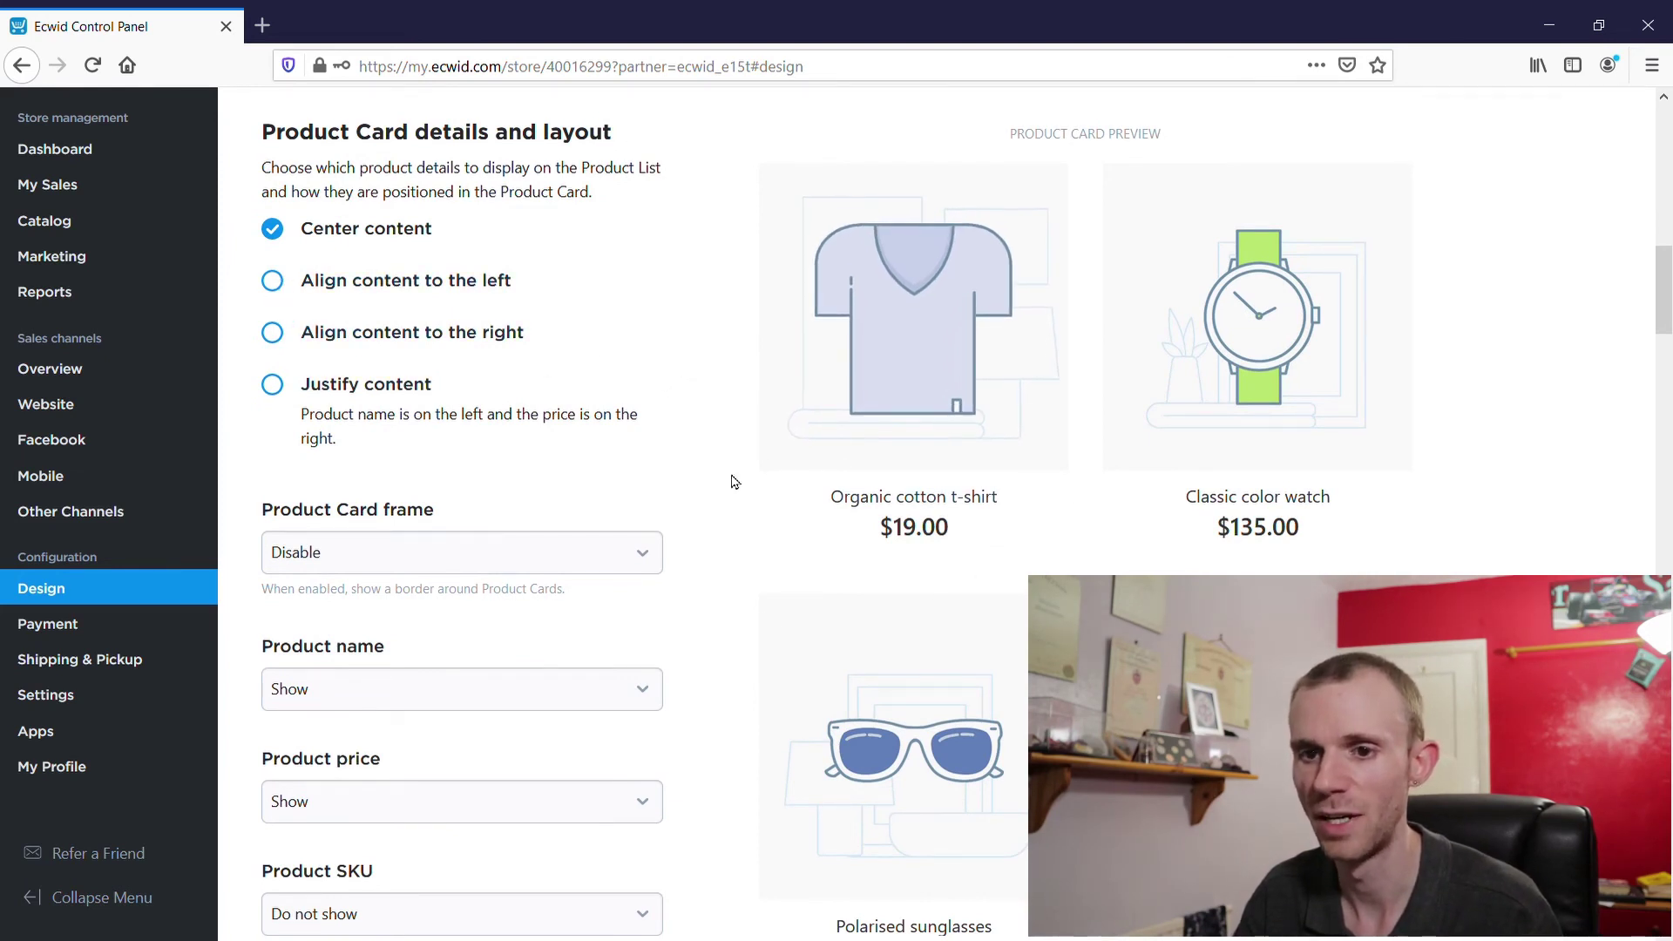
left_click(273, 281)
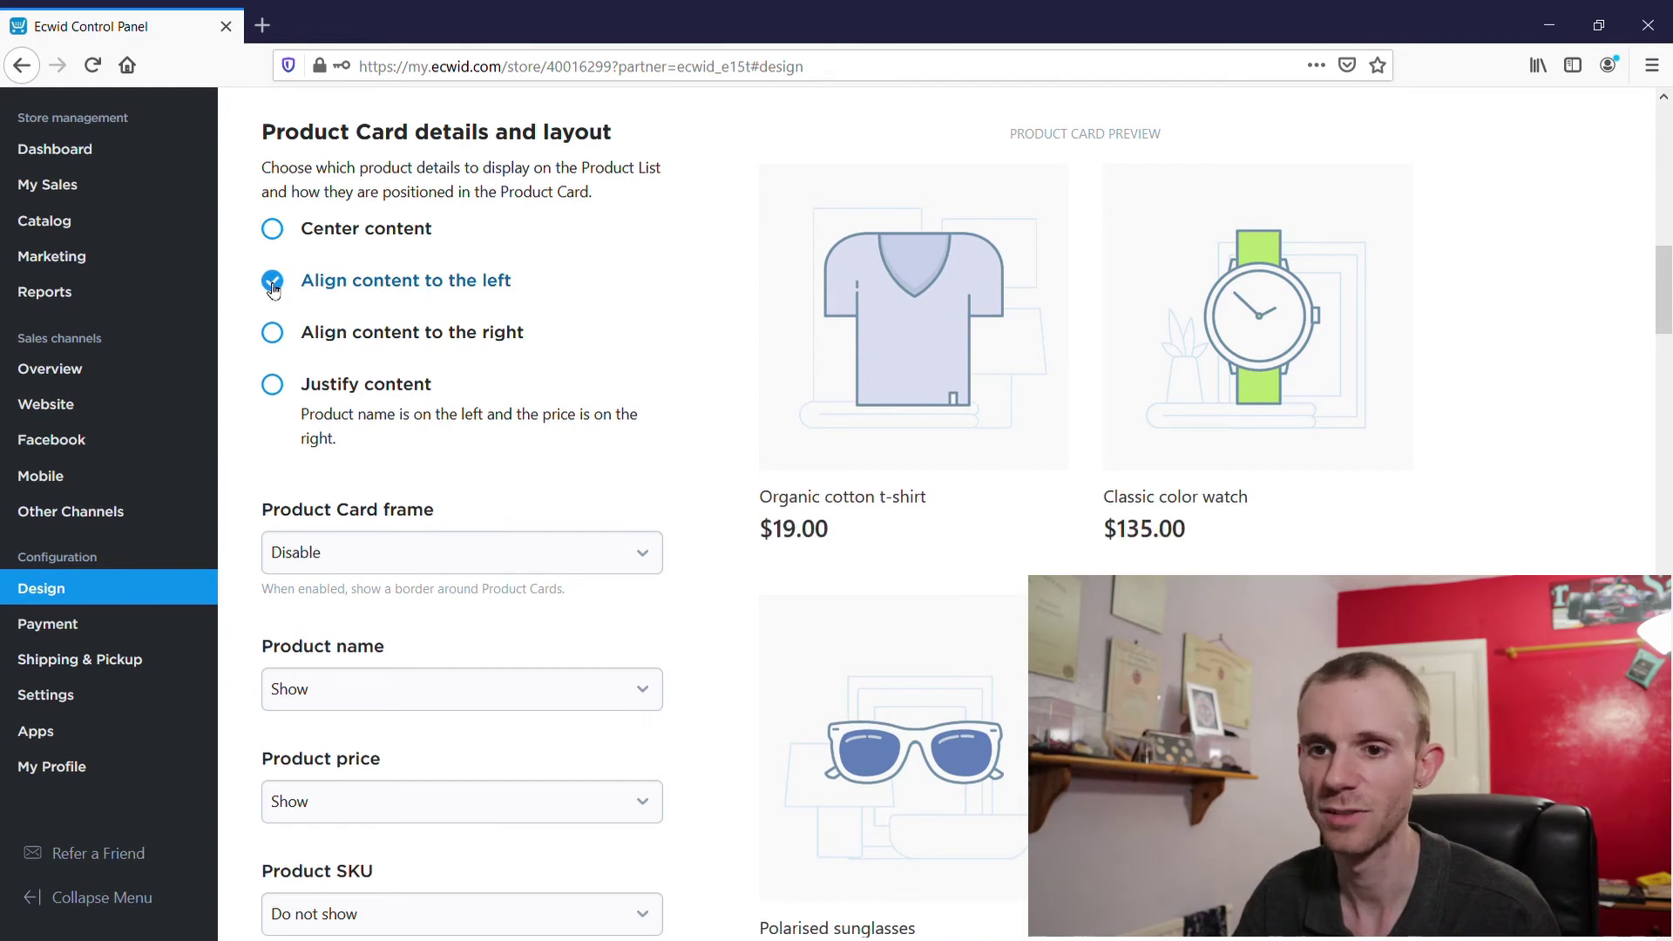
left_click(272, 332)
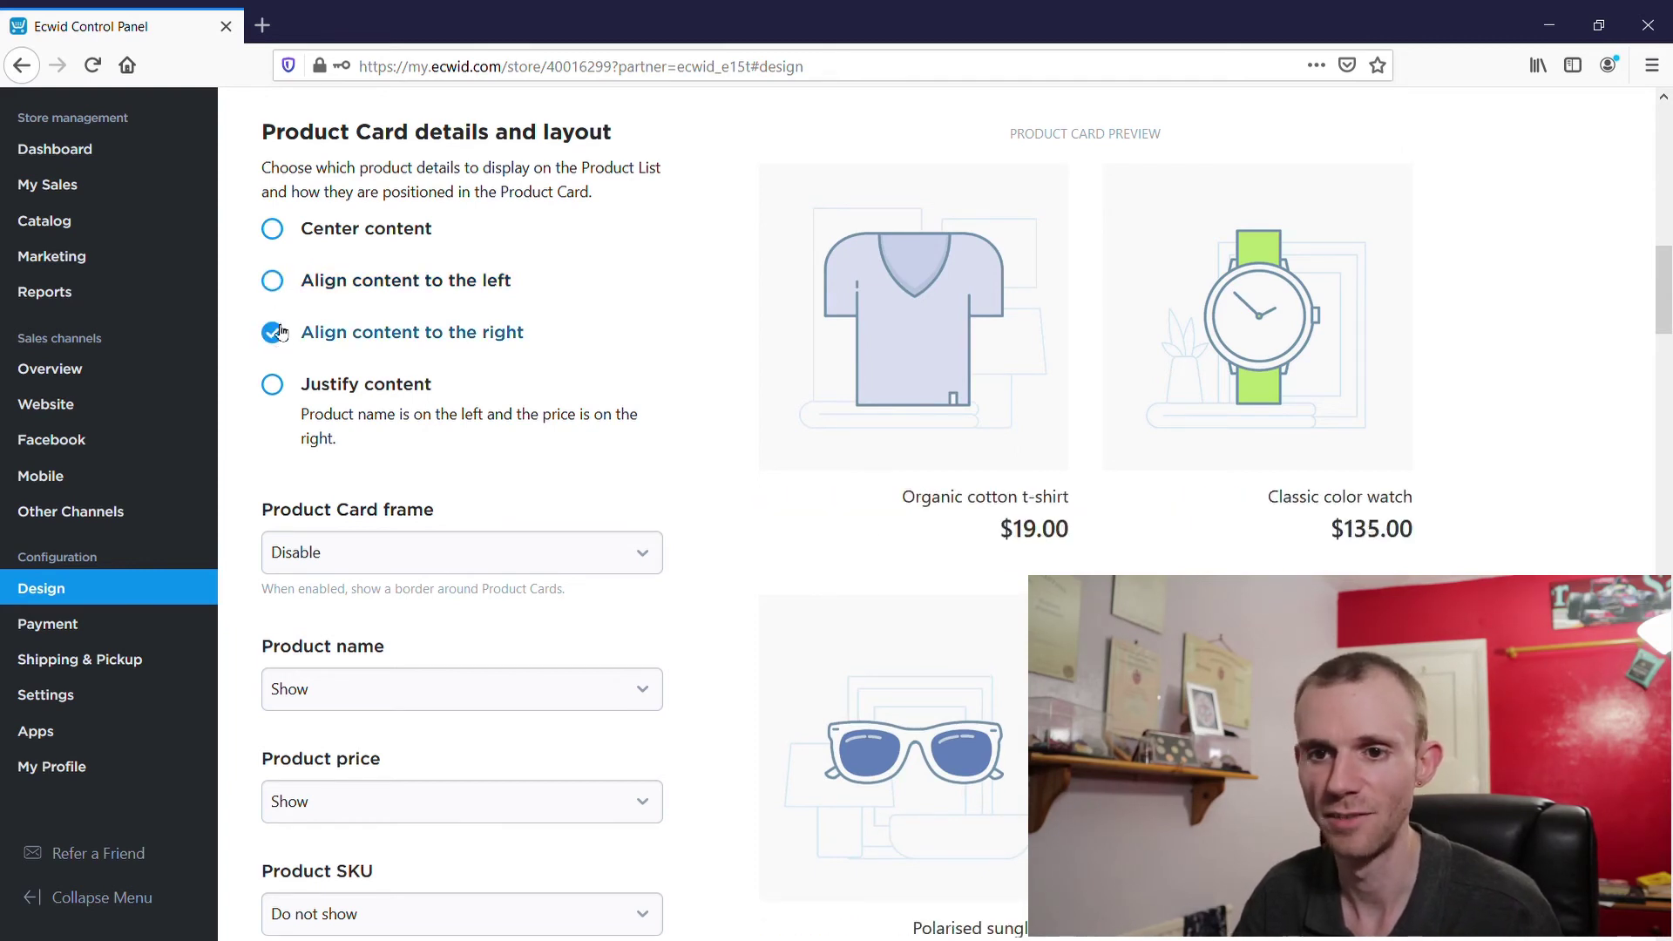
left_click(272, 231)
left_click(272, 384)
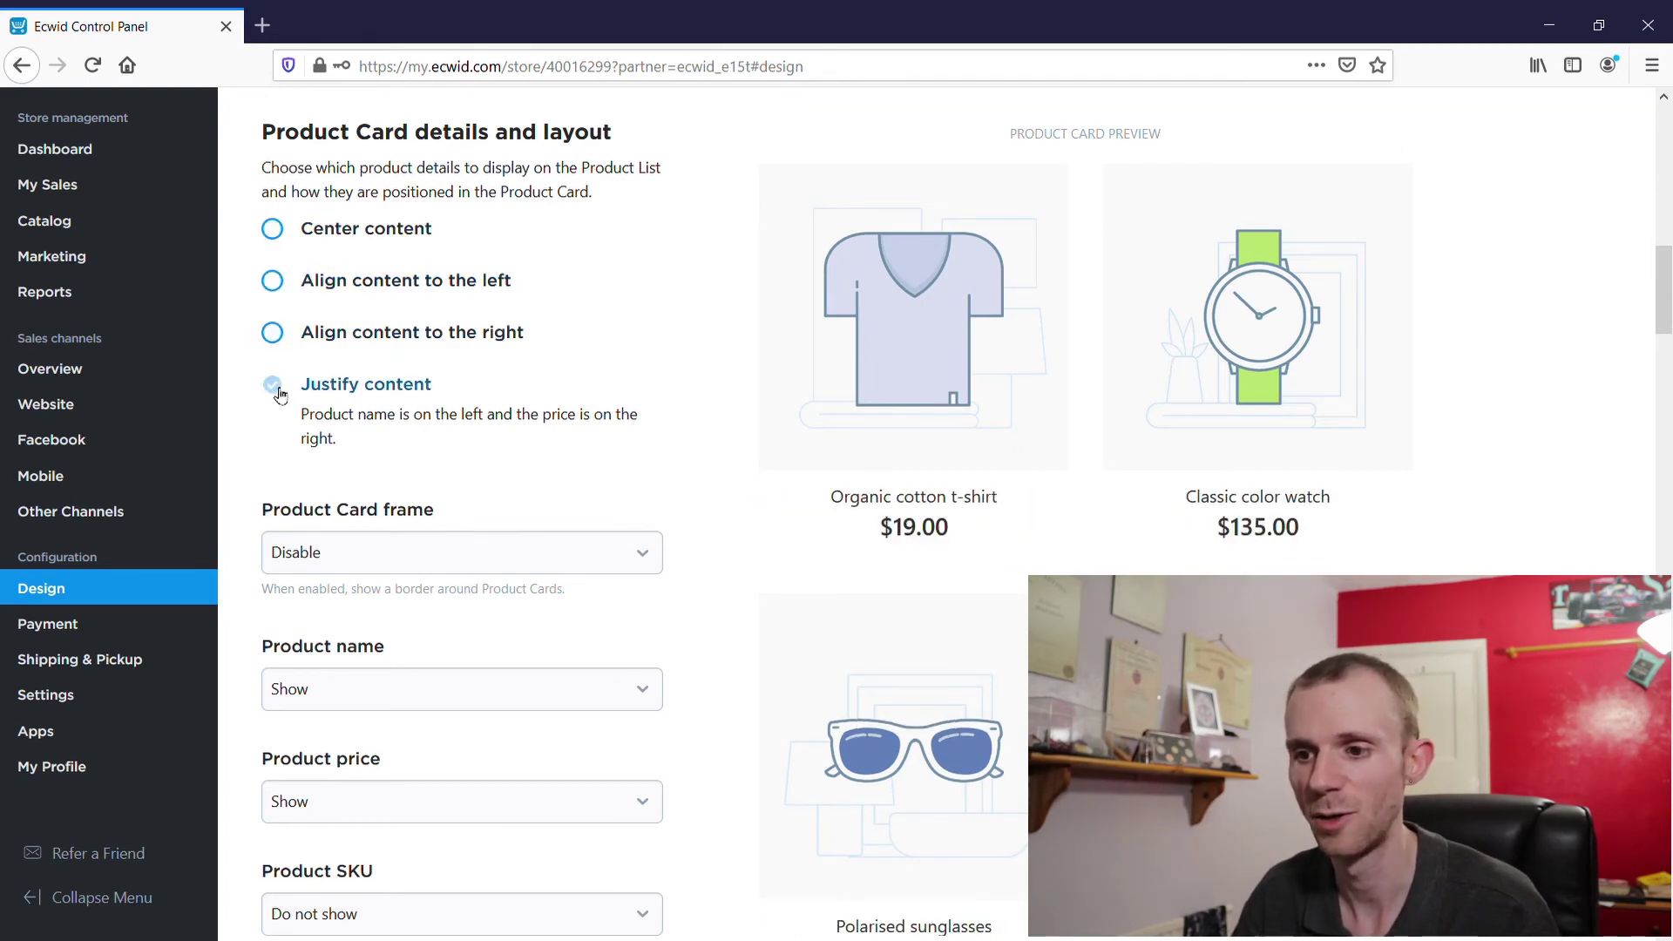
Set the product page layout to 2 columns with the product's description on the left, and the image gallery thumbnails to Vertical.
scroll(663, 462, "down", 4)
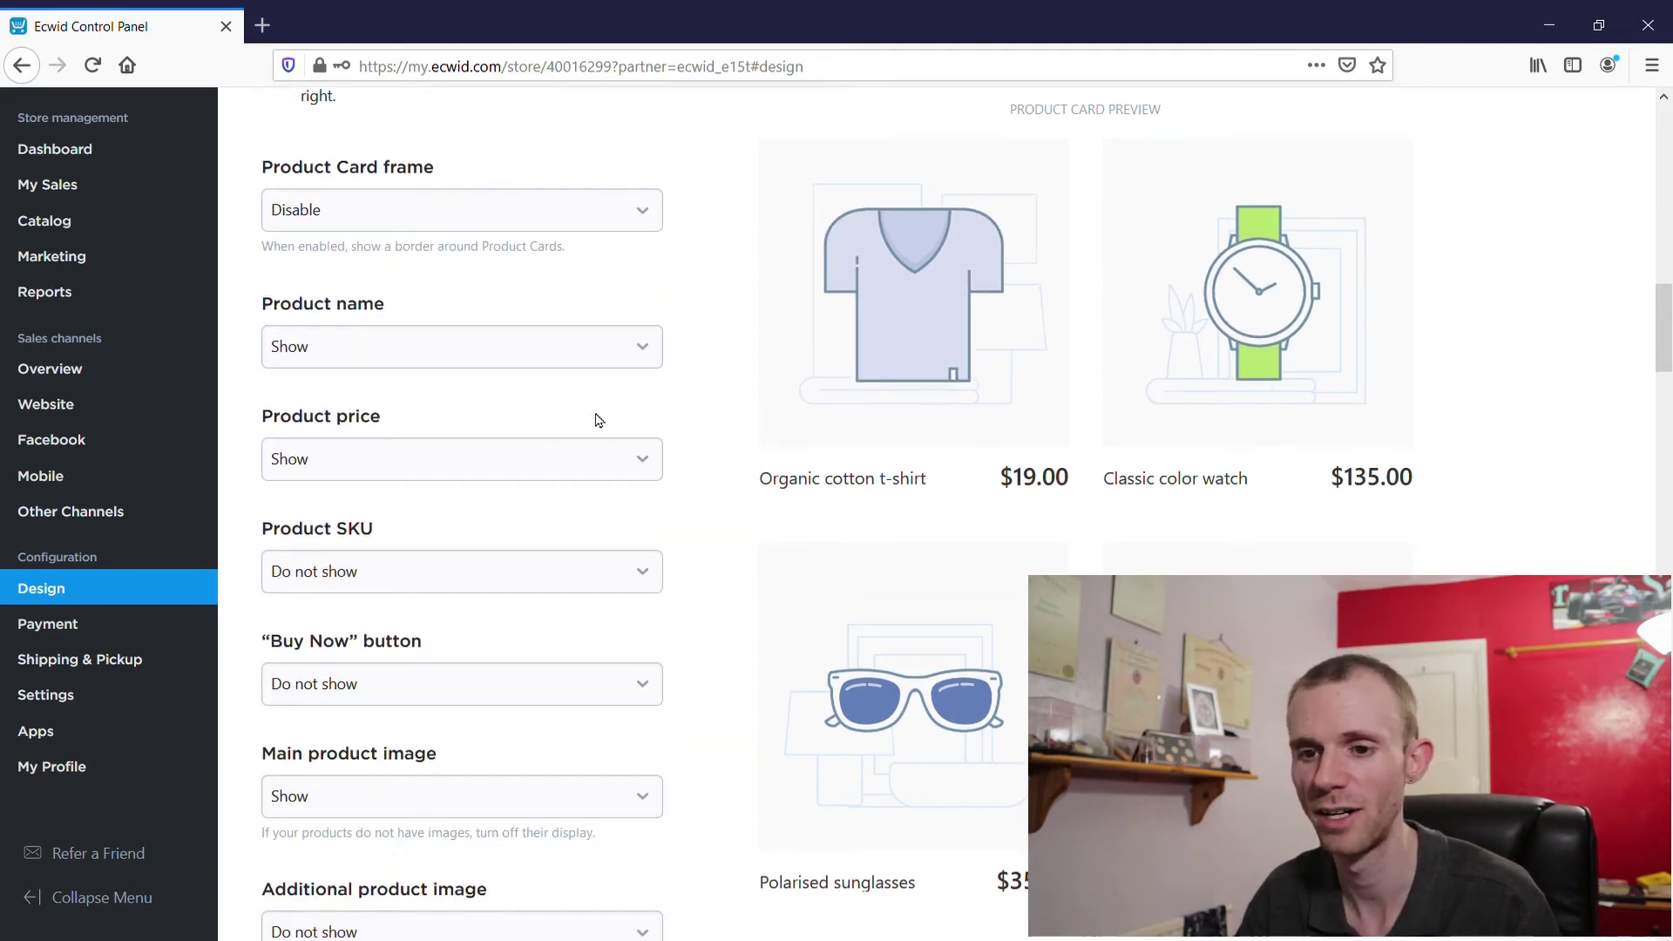
scroll(599, 420, "down", 9)
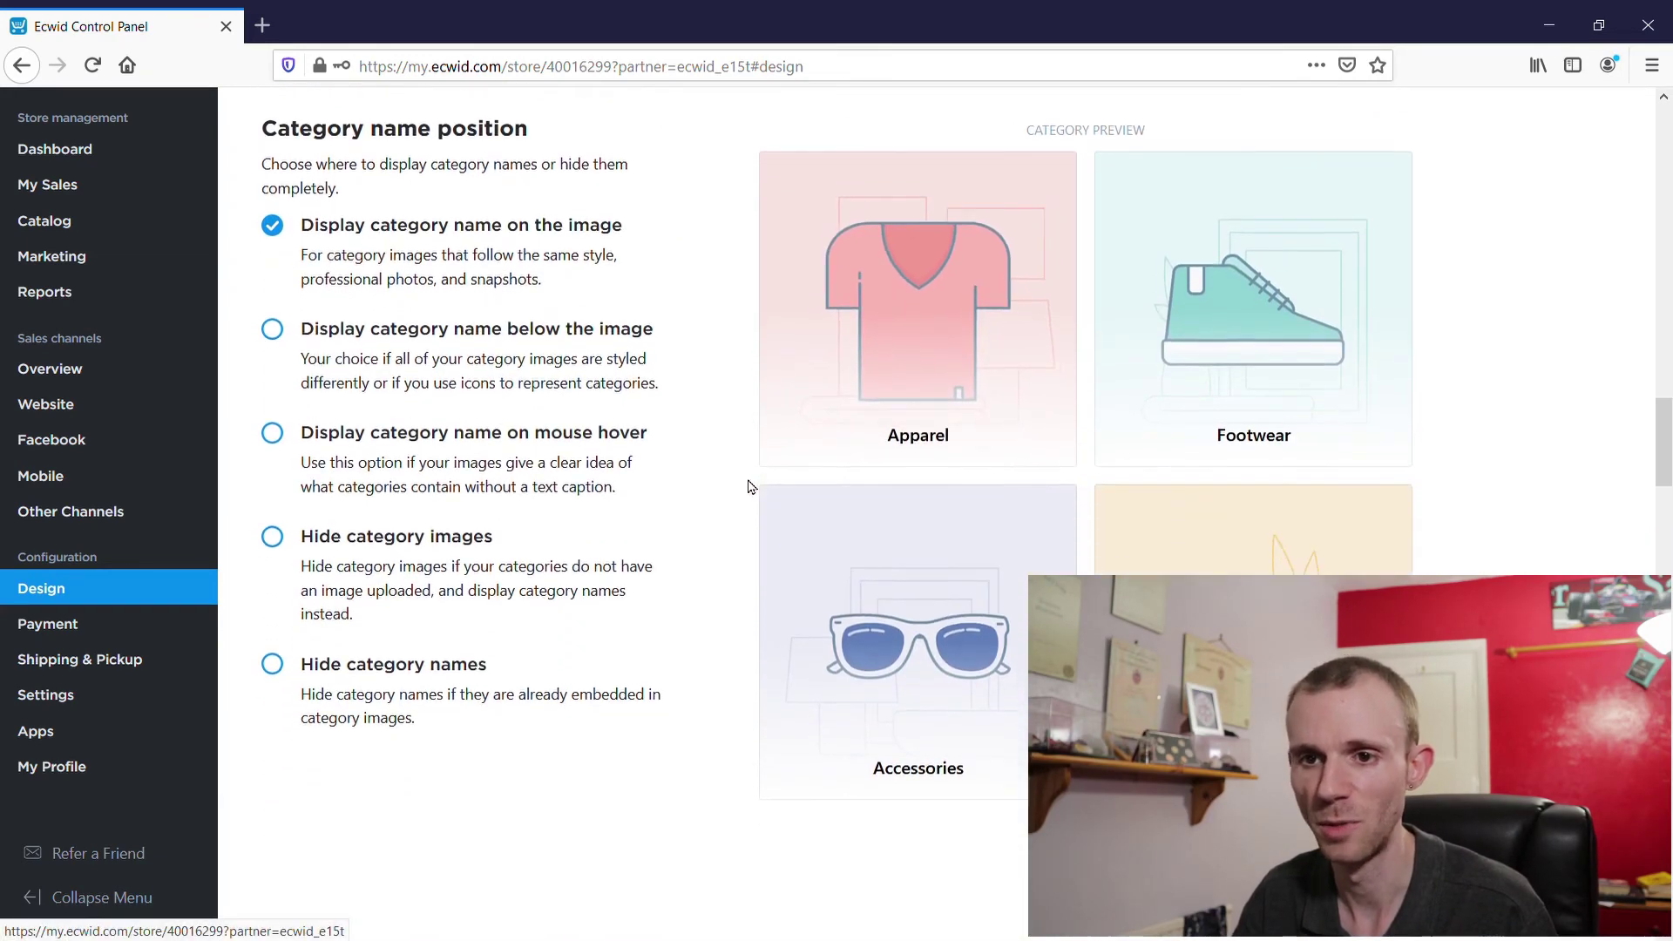
scroll(715, 463, "down", 3)
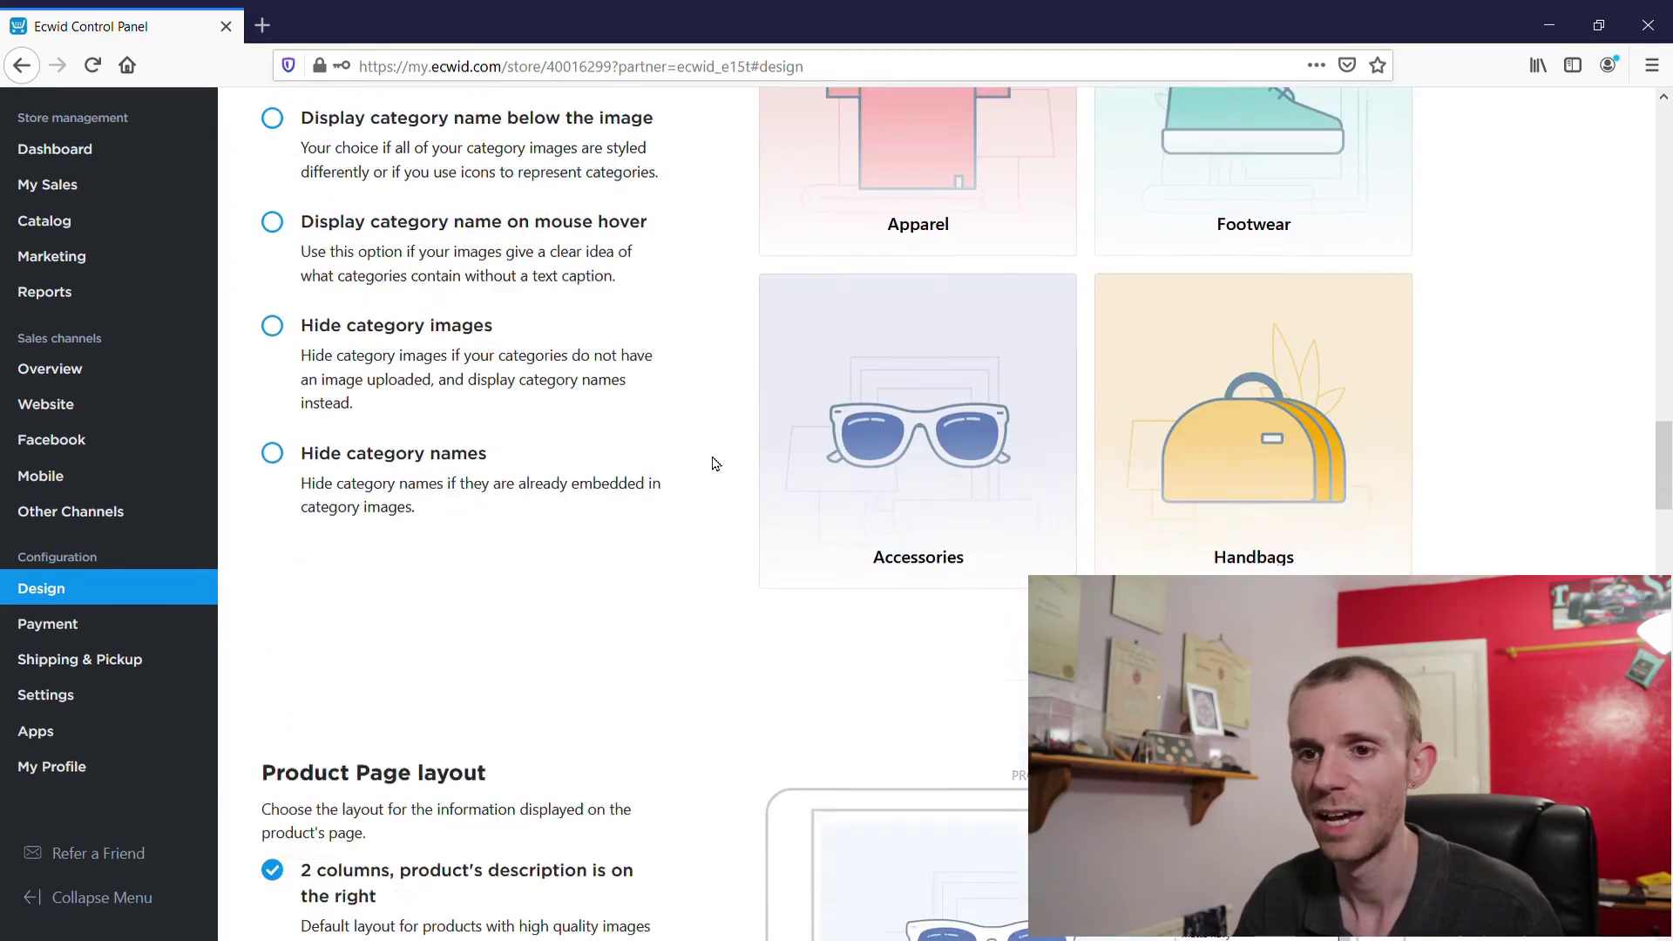
scroll(713, 465, "down", 7)
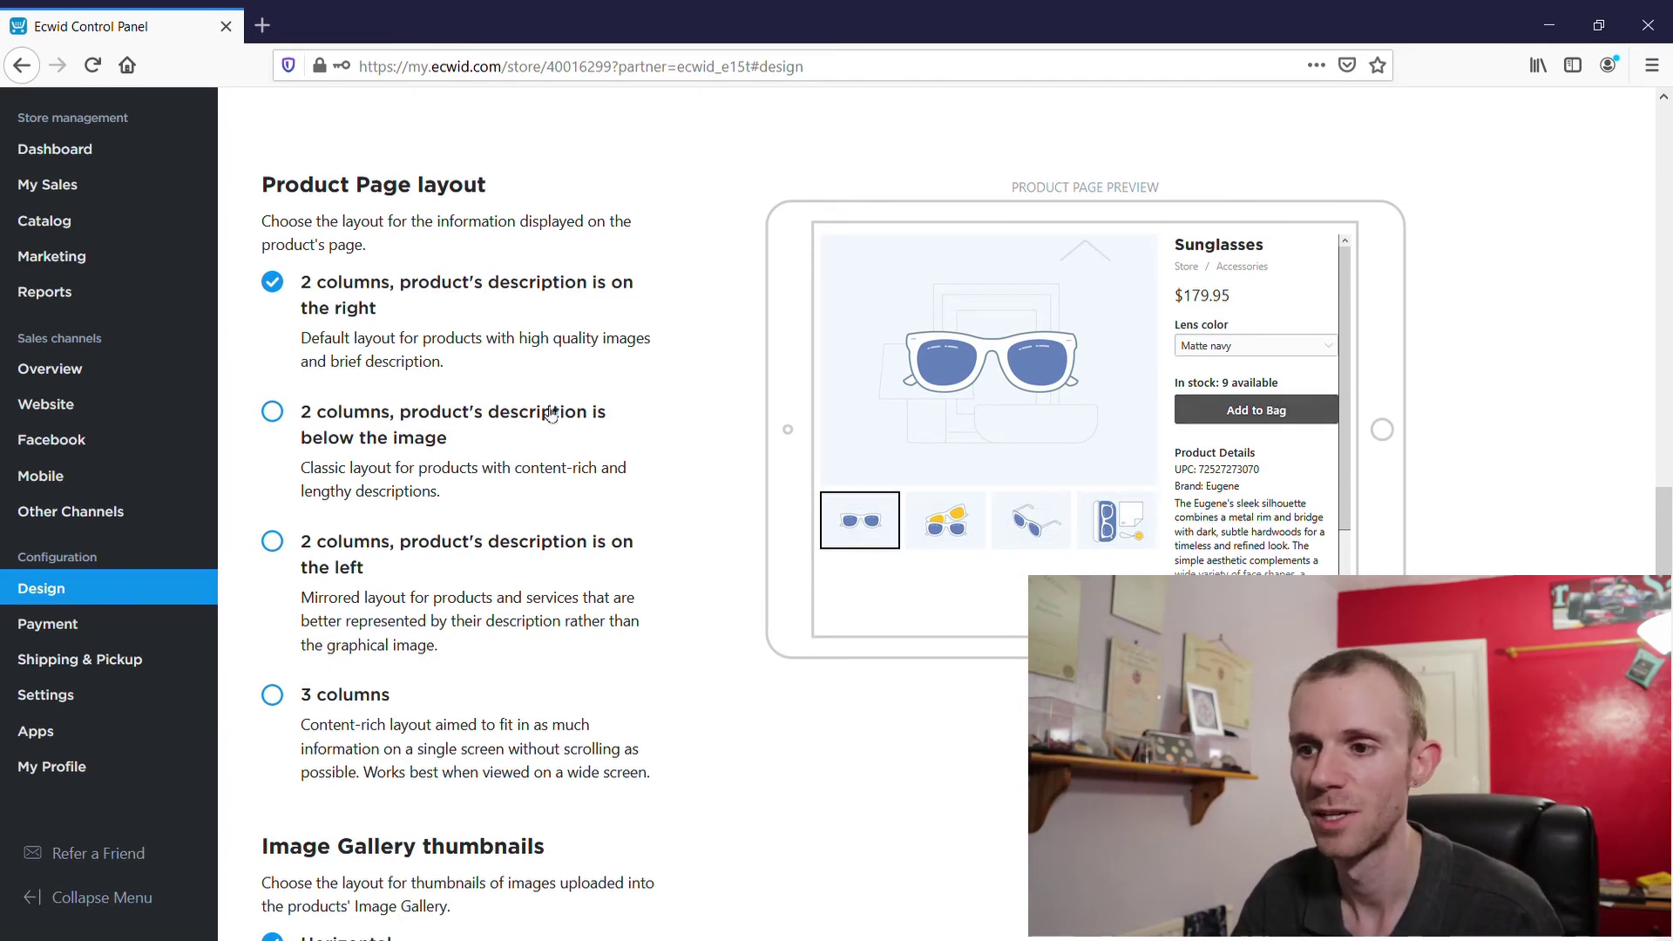
left_click(280, 417)
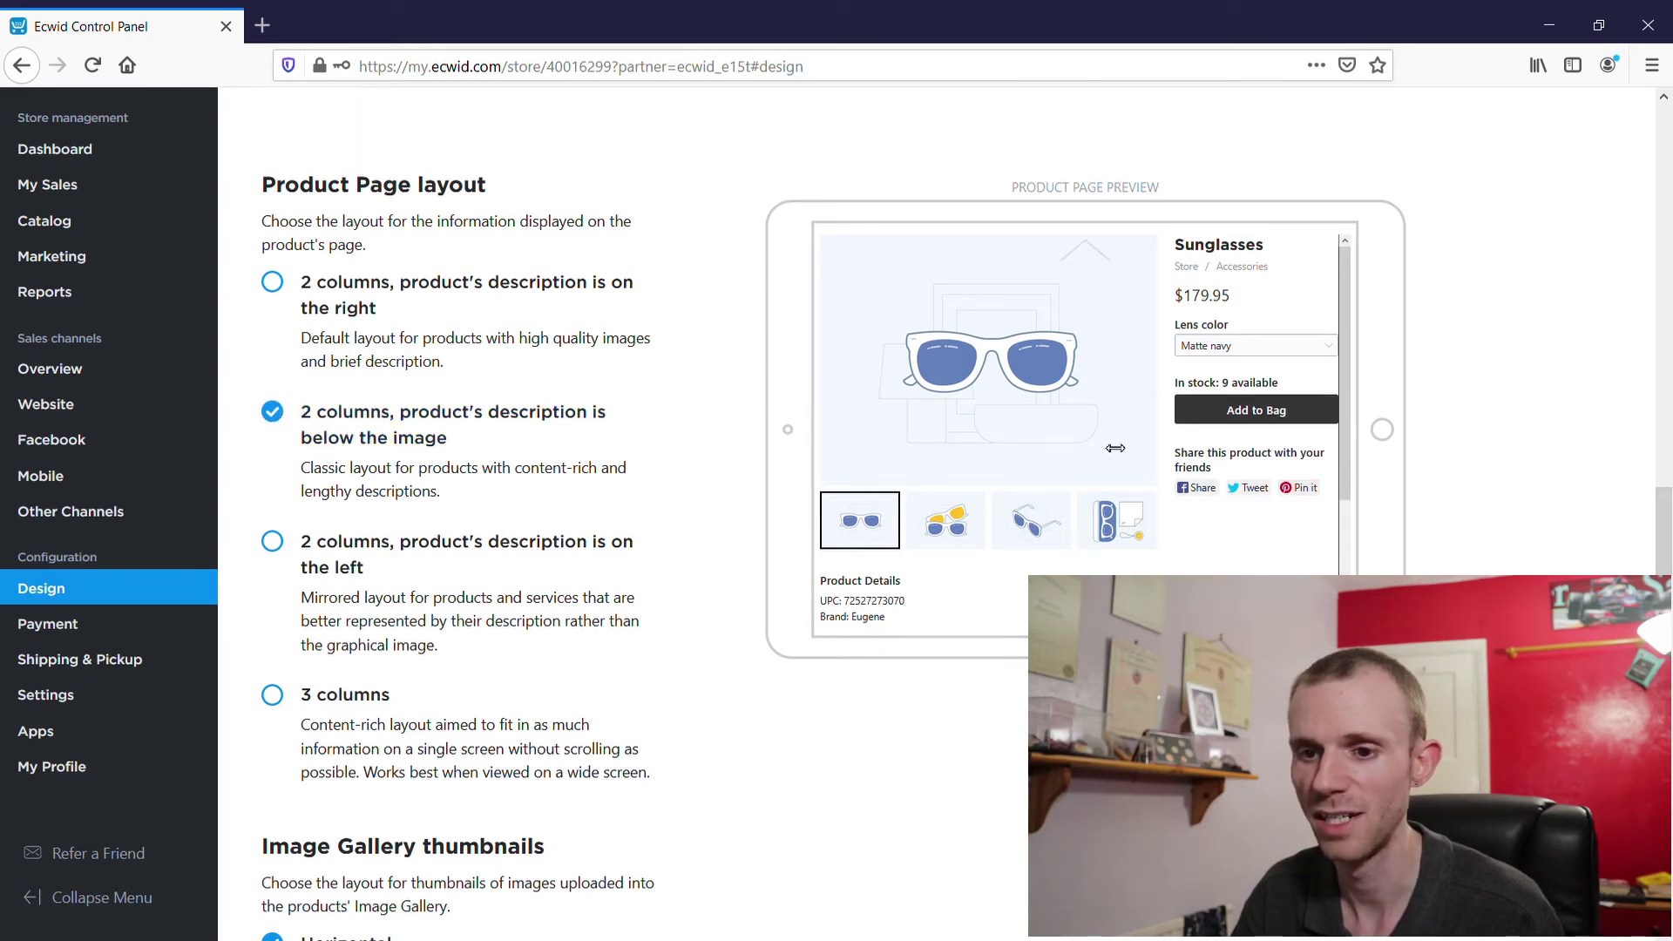
left_click(273, 545)
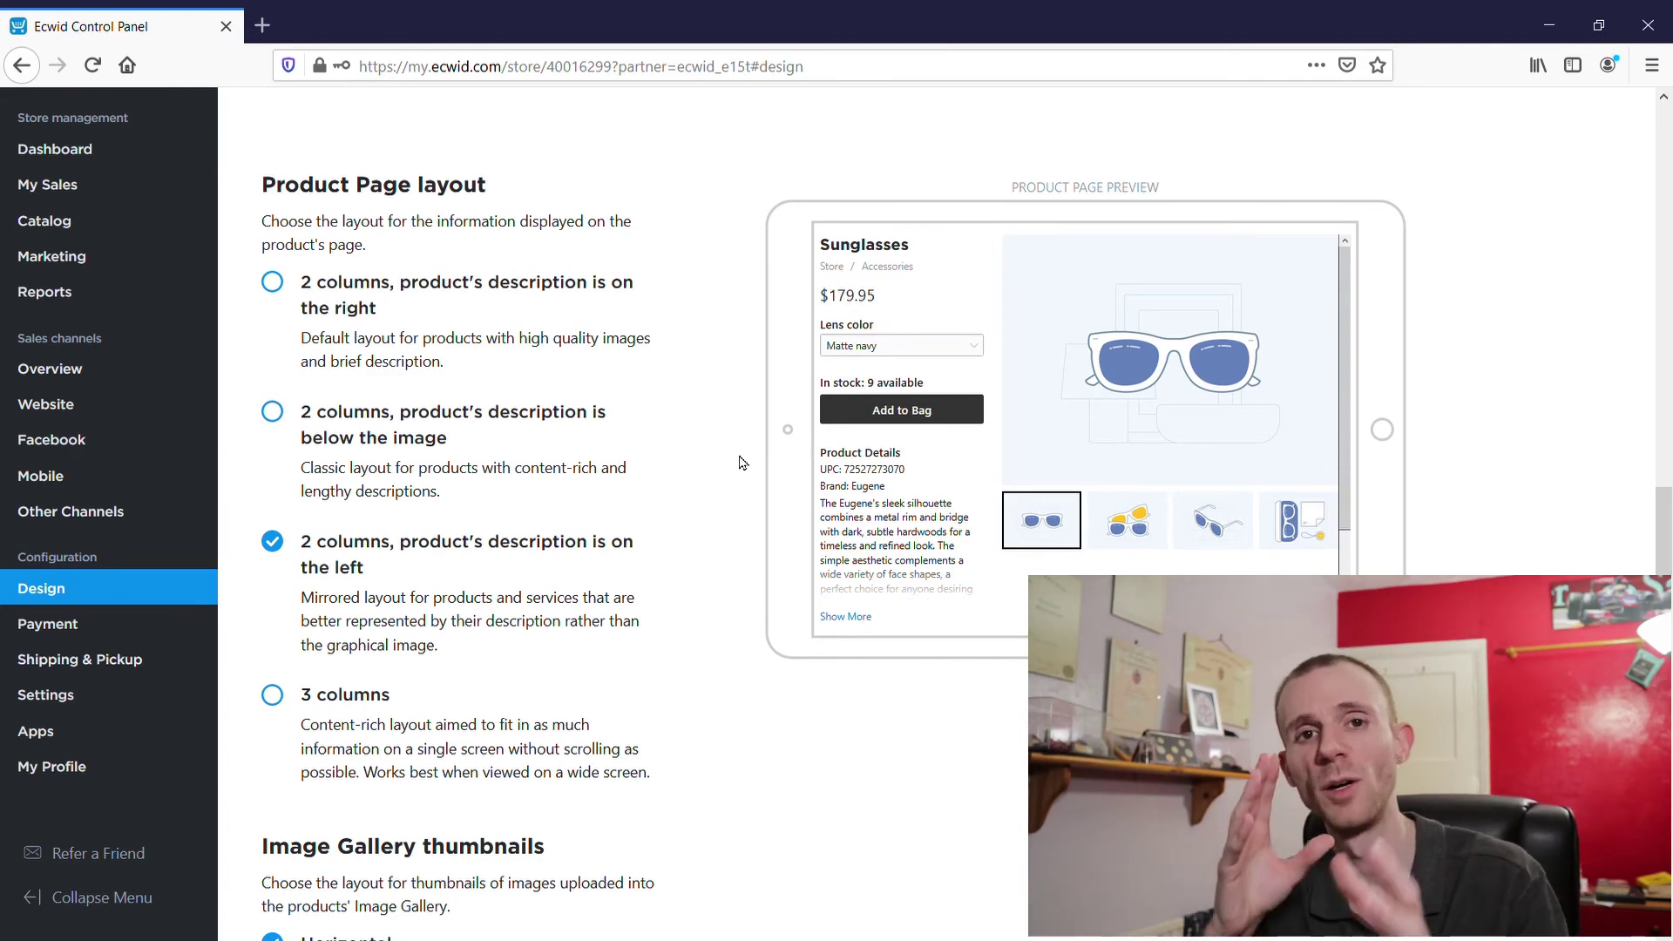
scroll(309, 238, "down", 8)
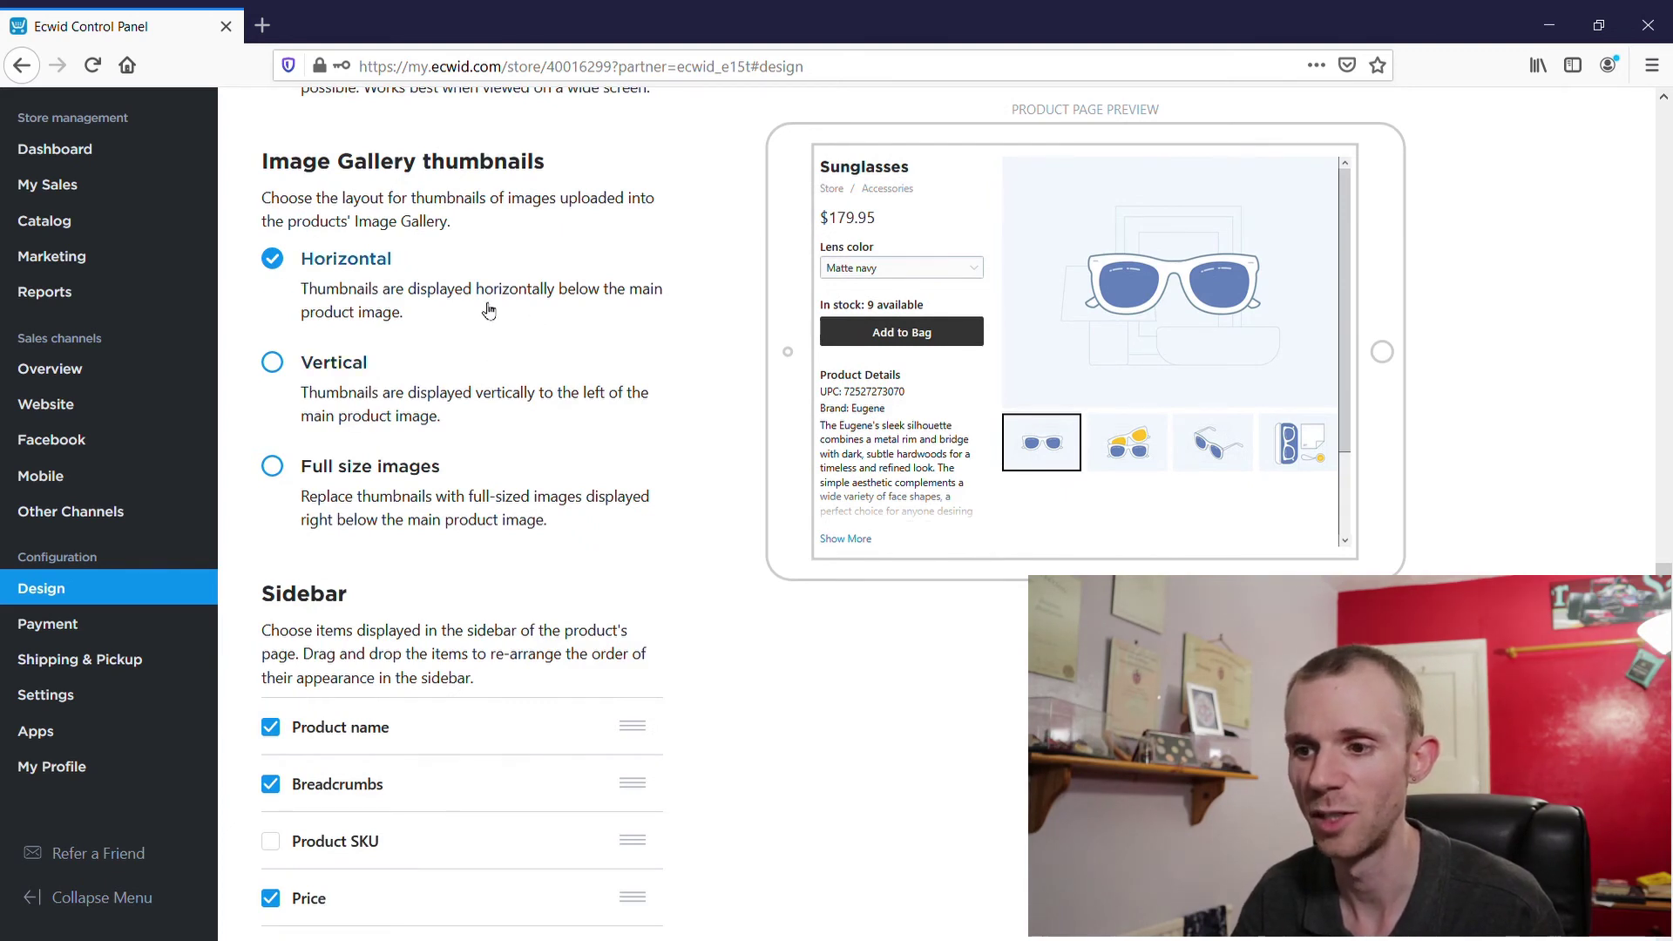
left_click(274, 369)
Try hiding the product name and breadcrumbs in the product page sidebar, and turn both items back on.
scroll(562, 307, "down", 4)
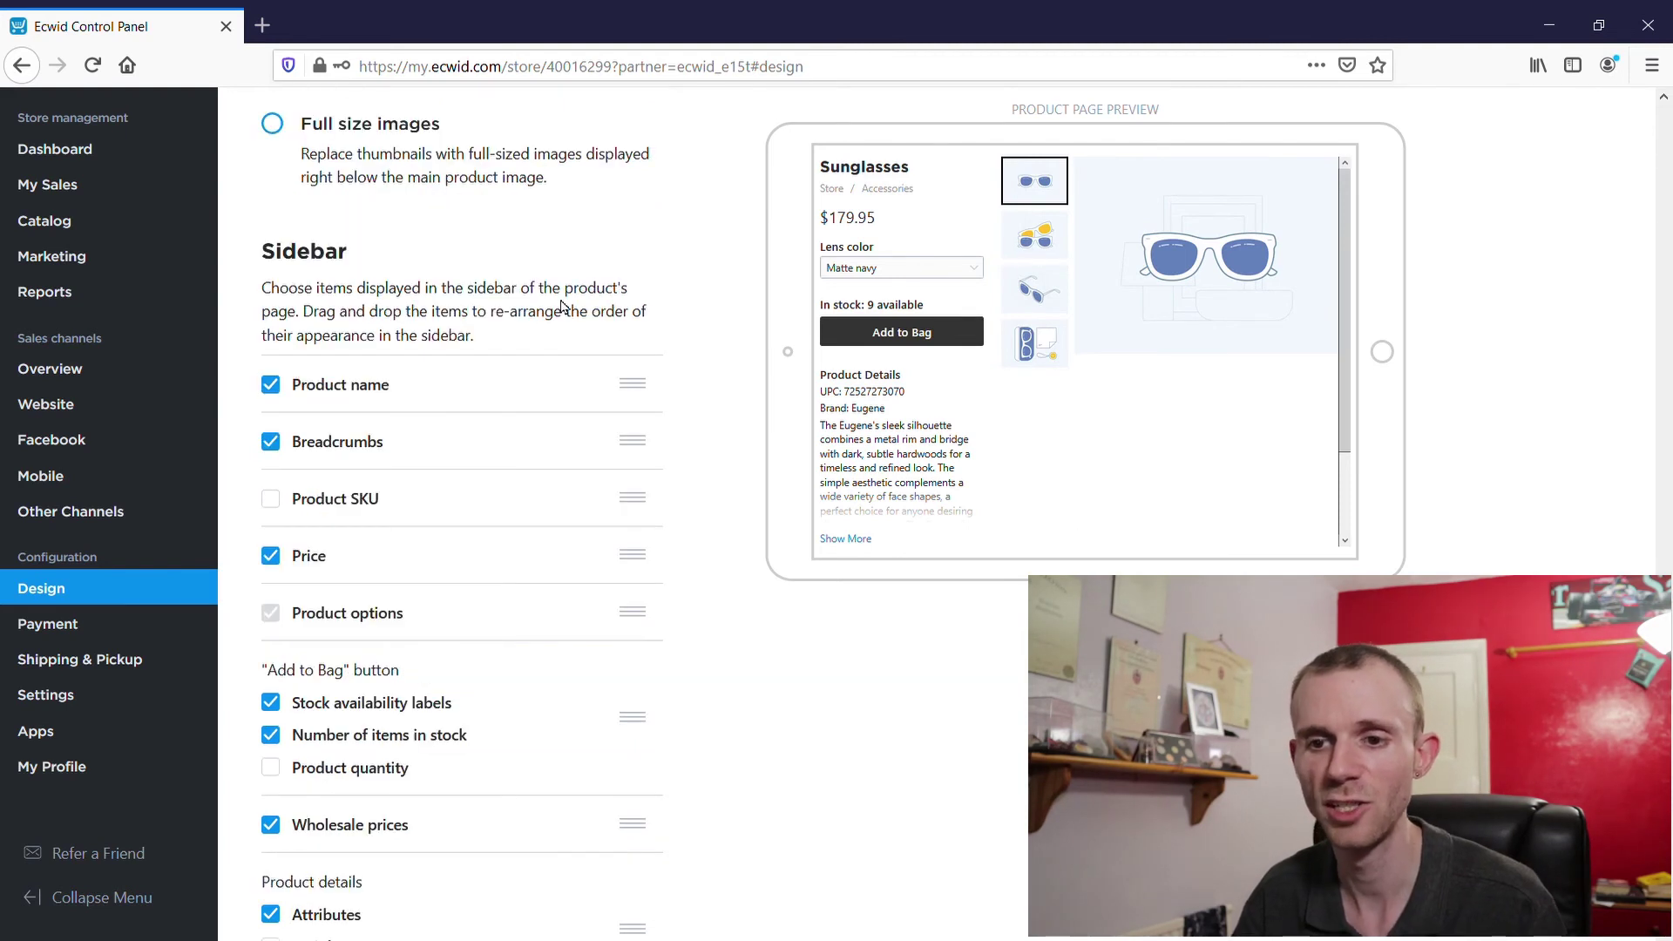
left_click(270, 385)
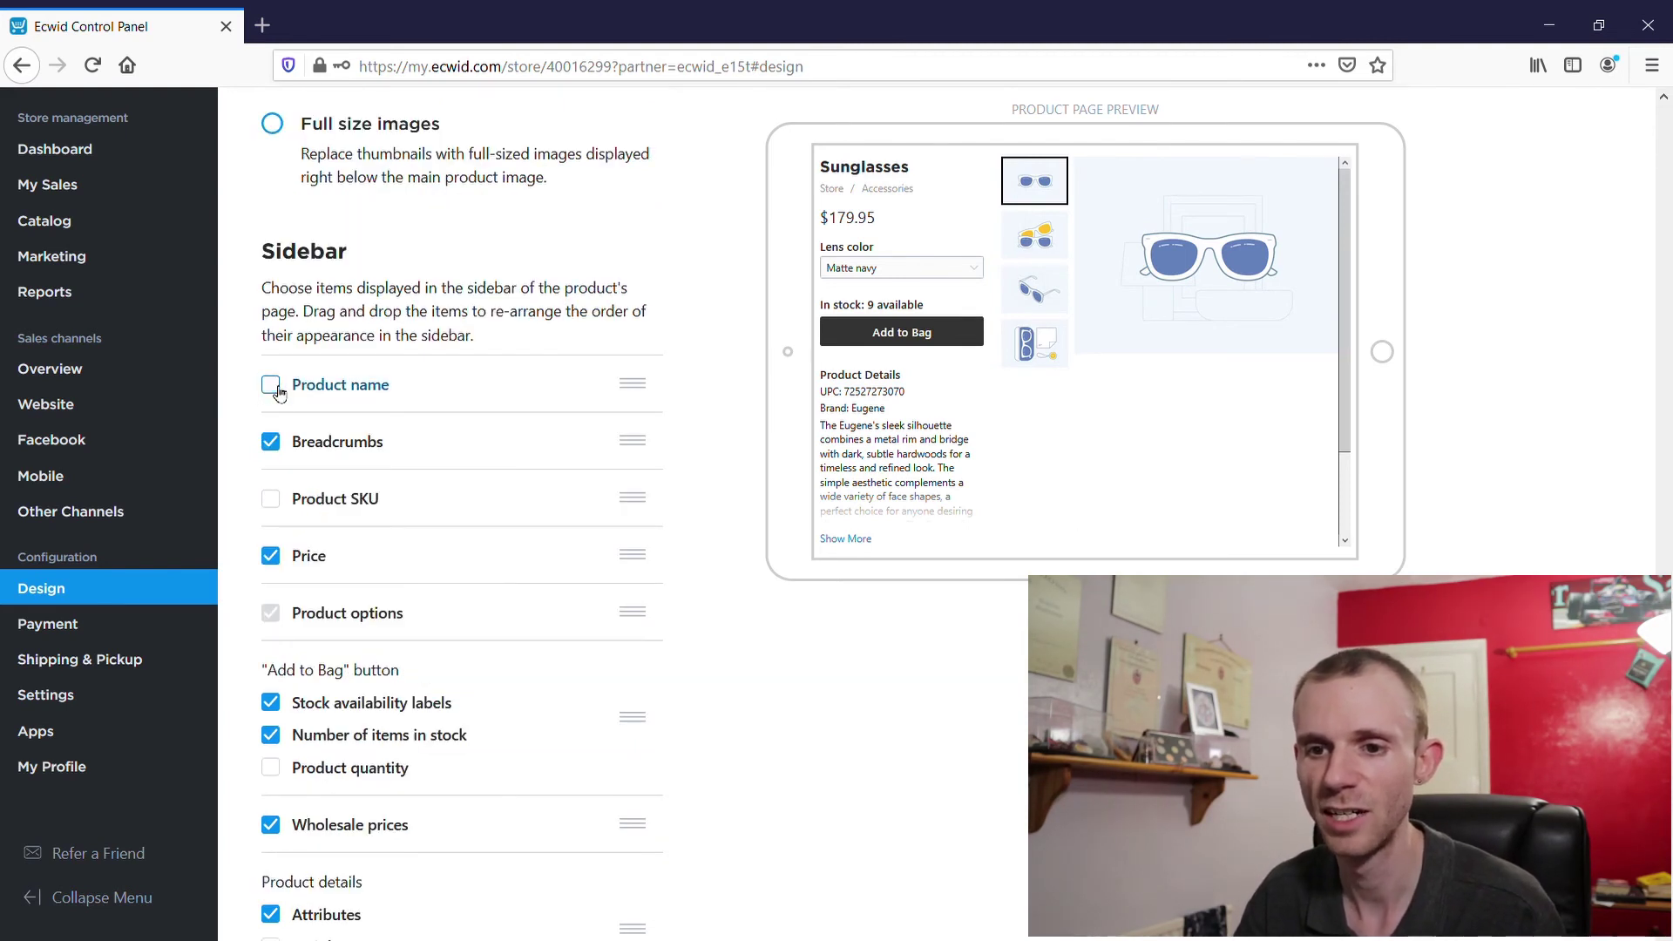
left_click(270, 441)
left_click(271, 385)
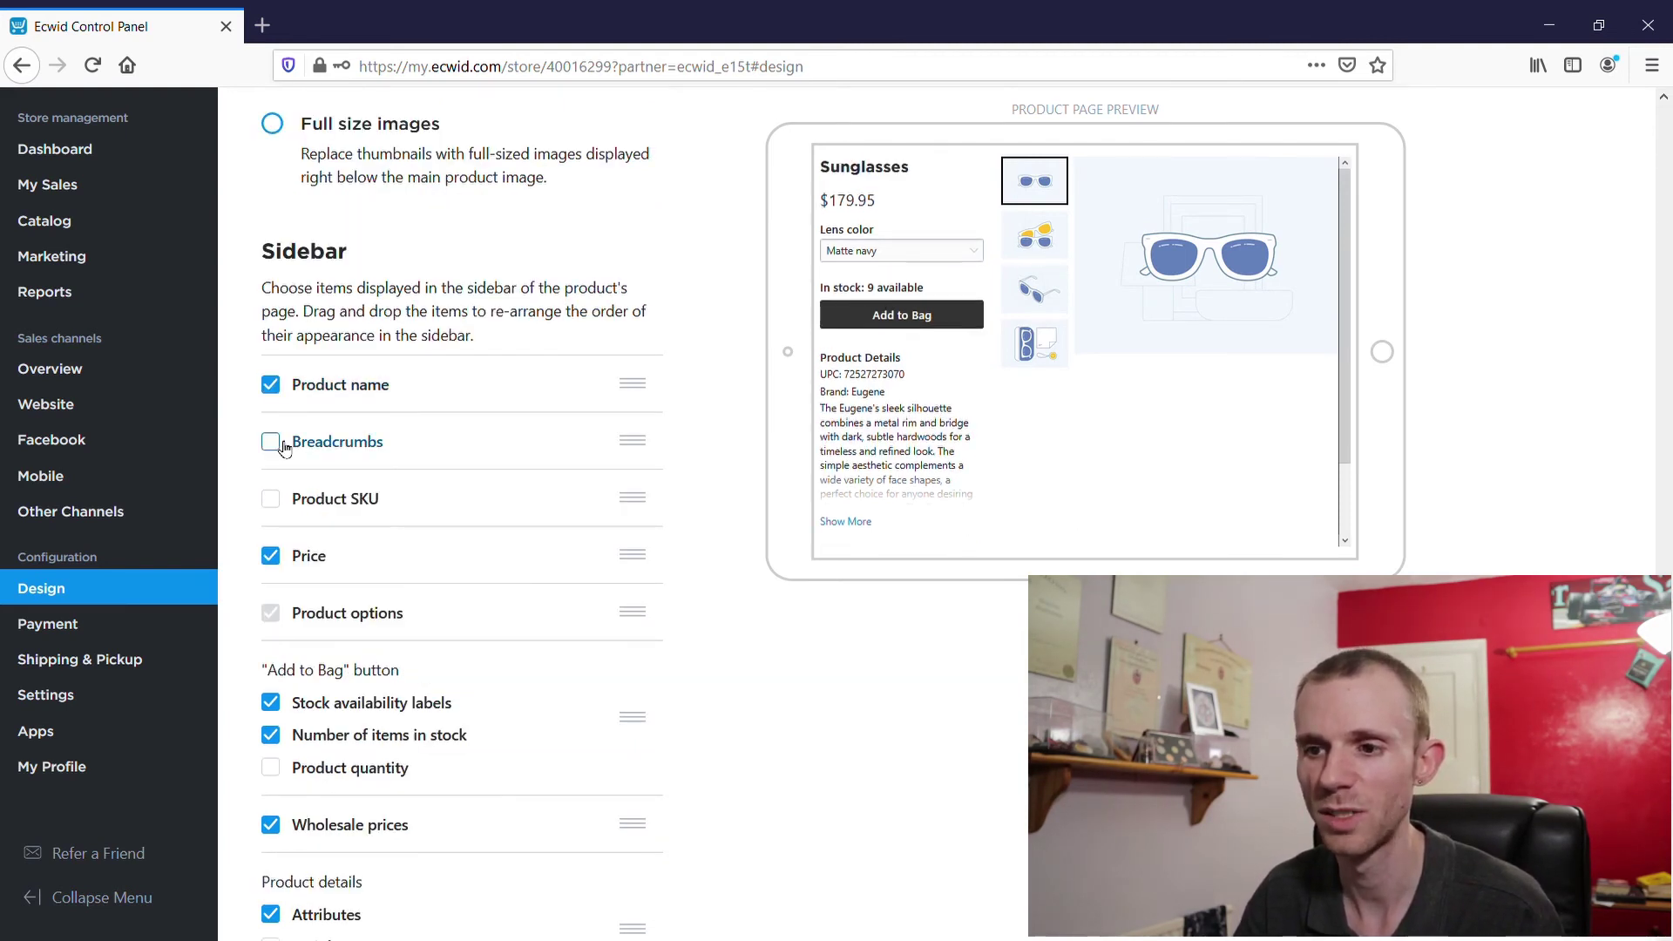
left_click(270, 441)
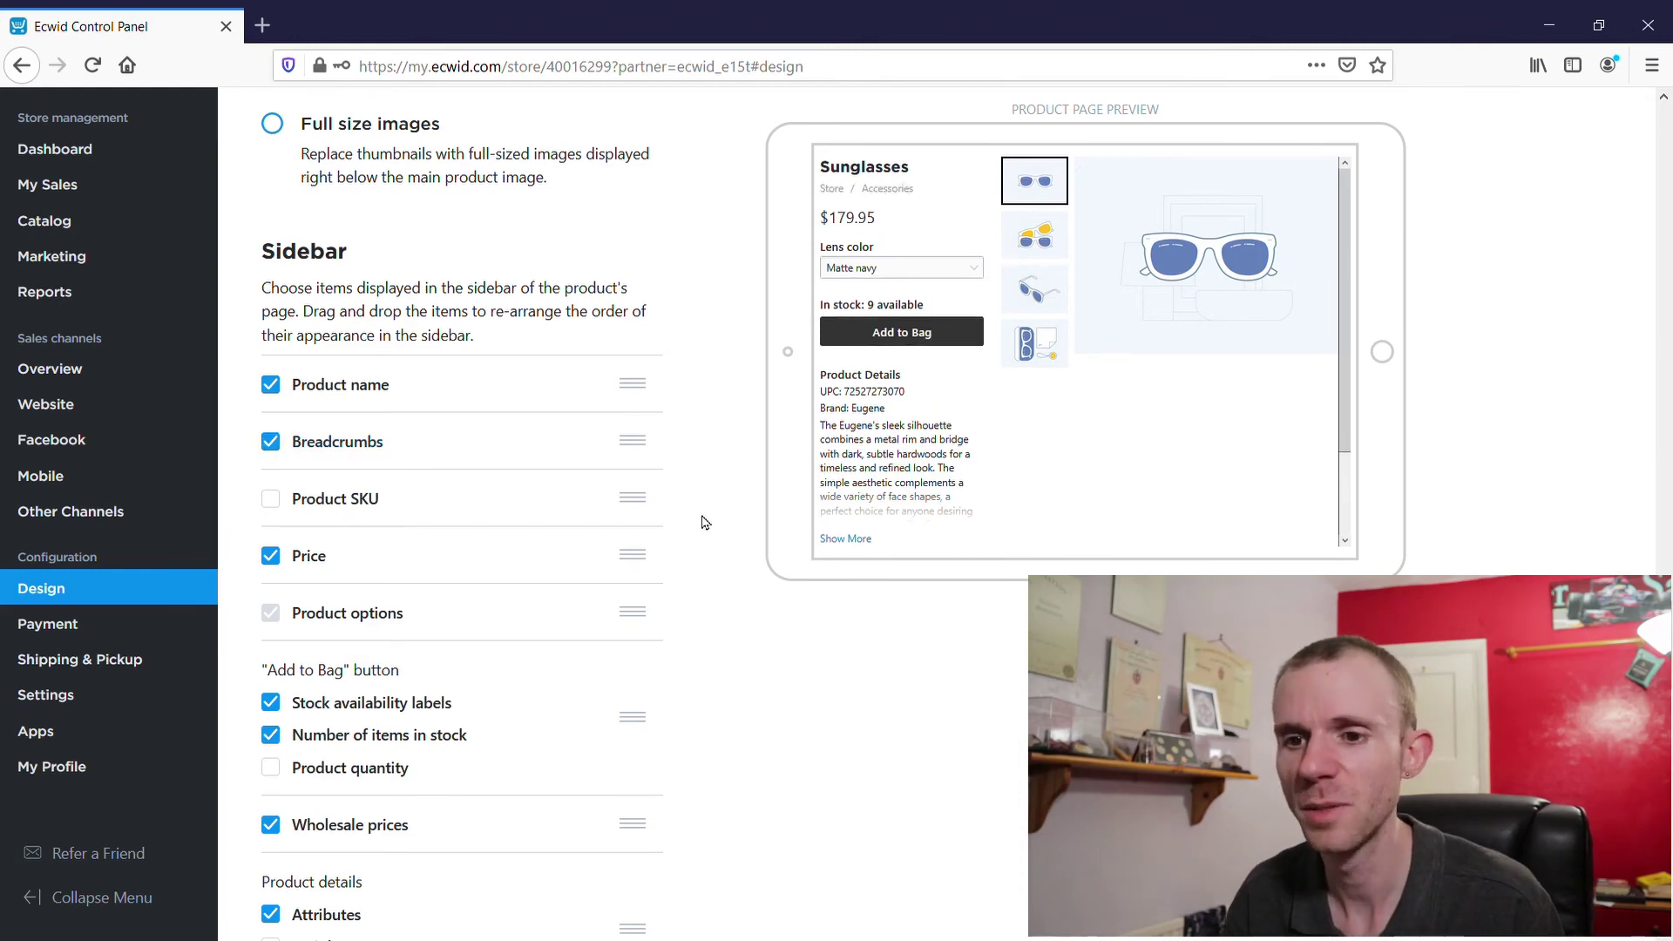
Review the storefront navigation and color settings and the theme customization options on the rest of the design page.
scroll(703, 519, "down", 9)
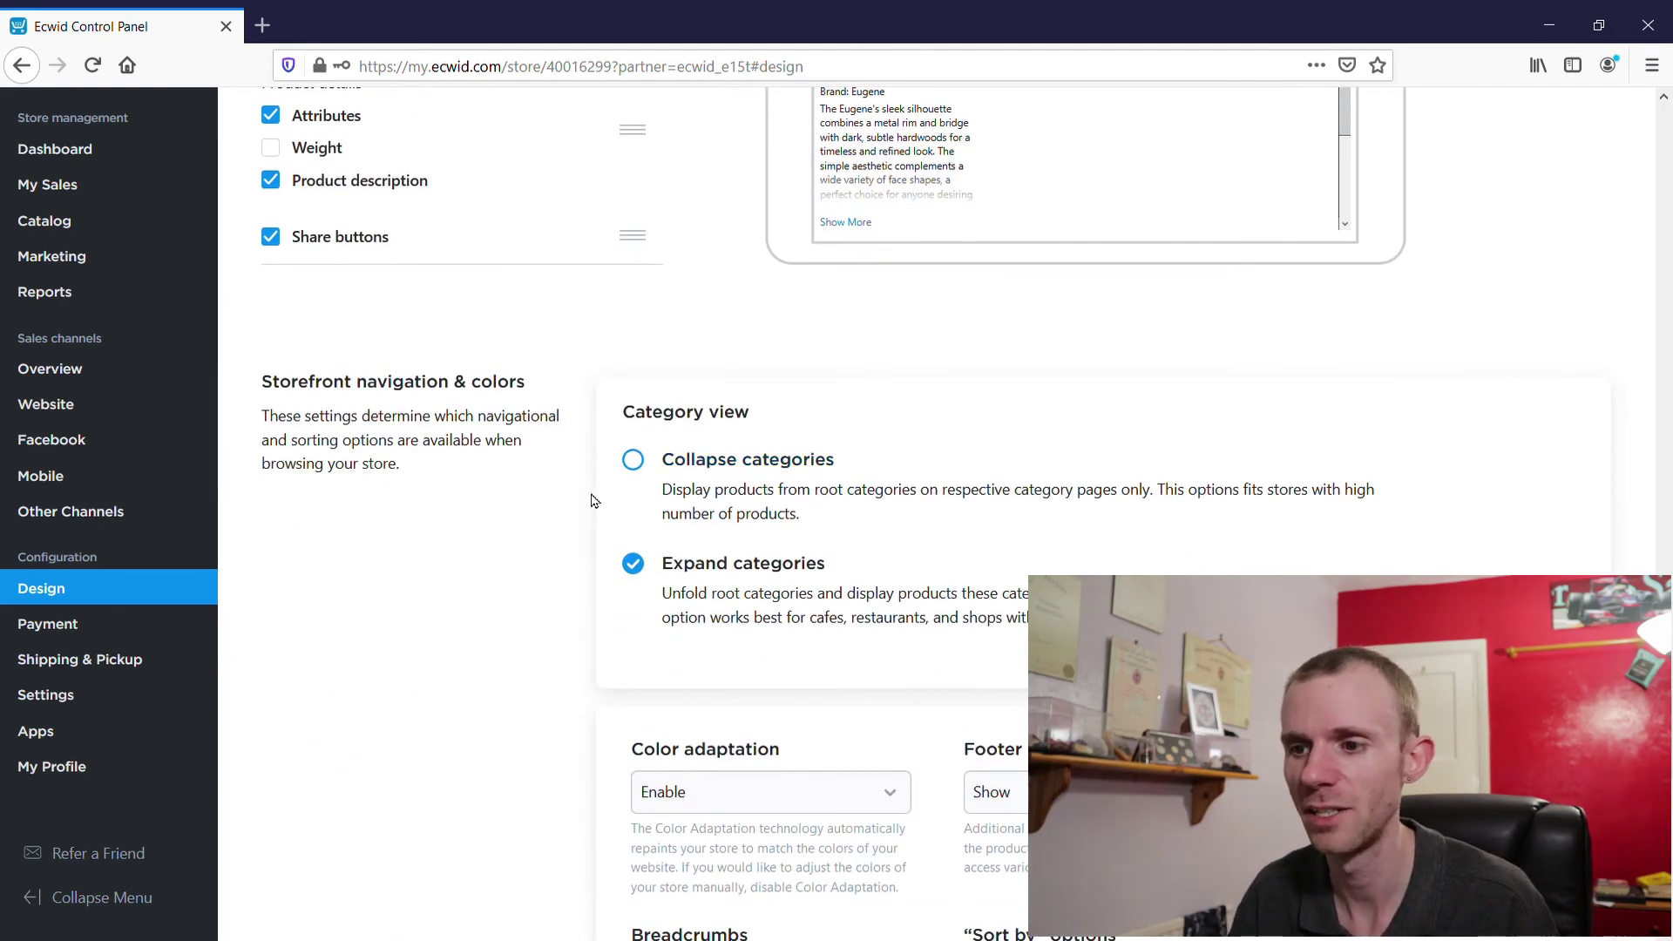
scroll(591, 501, "down", 5)
scroll(564, 587, "down", 8)
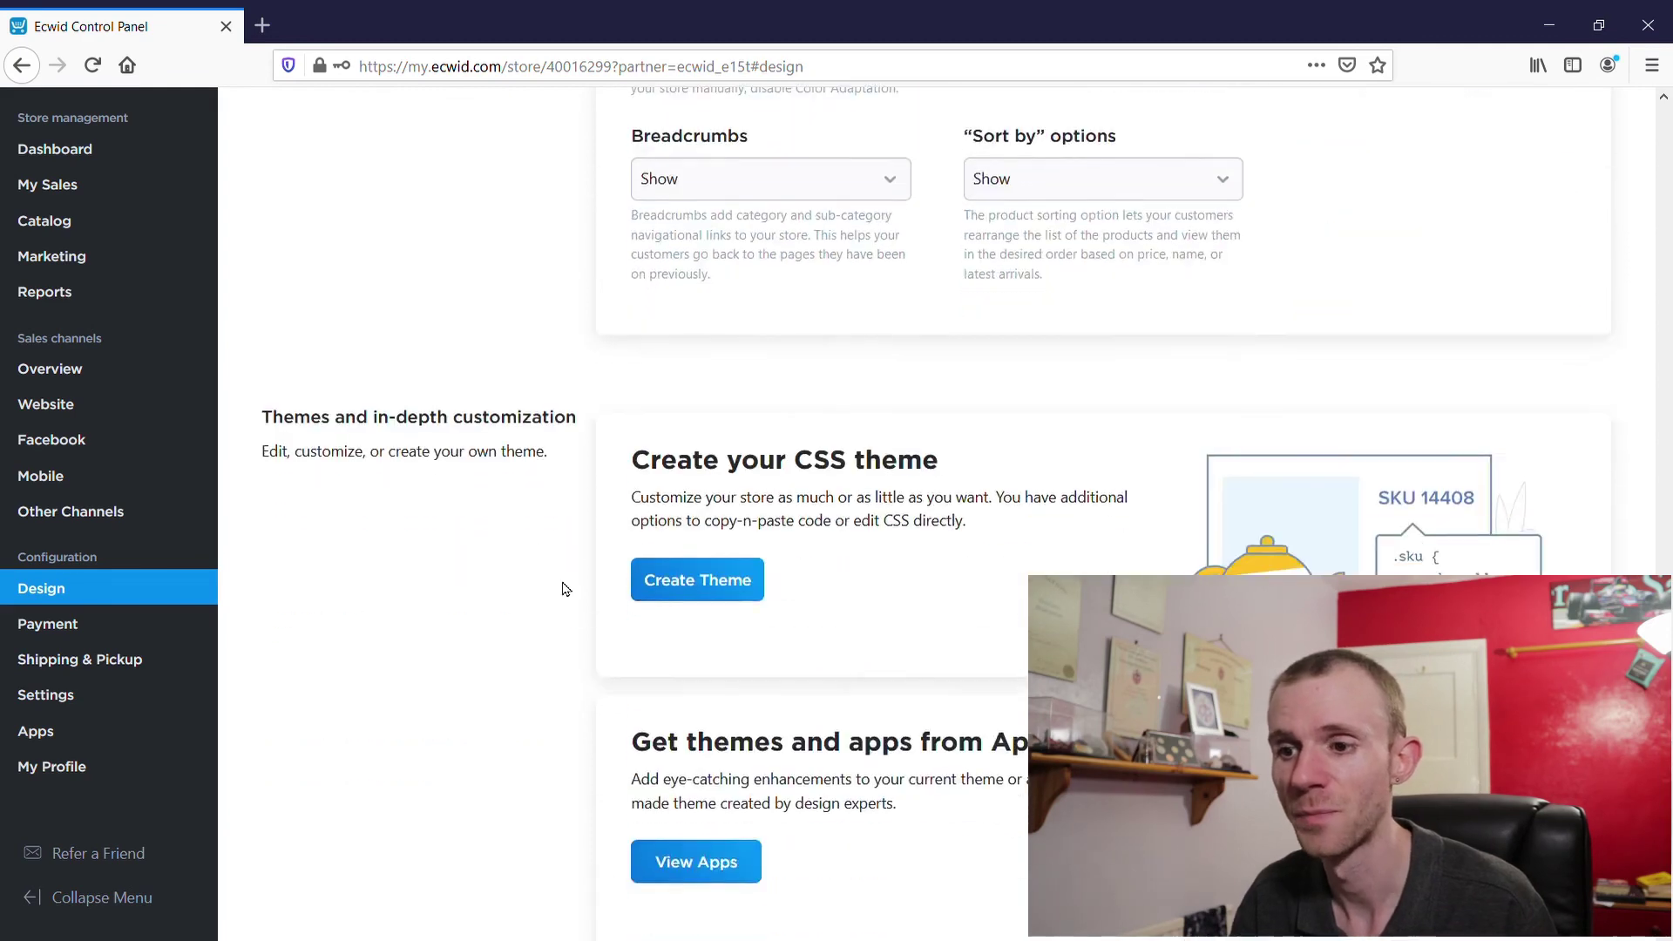
scroll(547, 568, "up", 3)
scroll(548, 568, "down", 1)
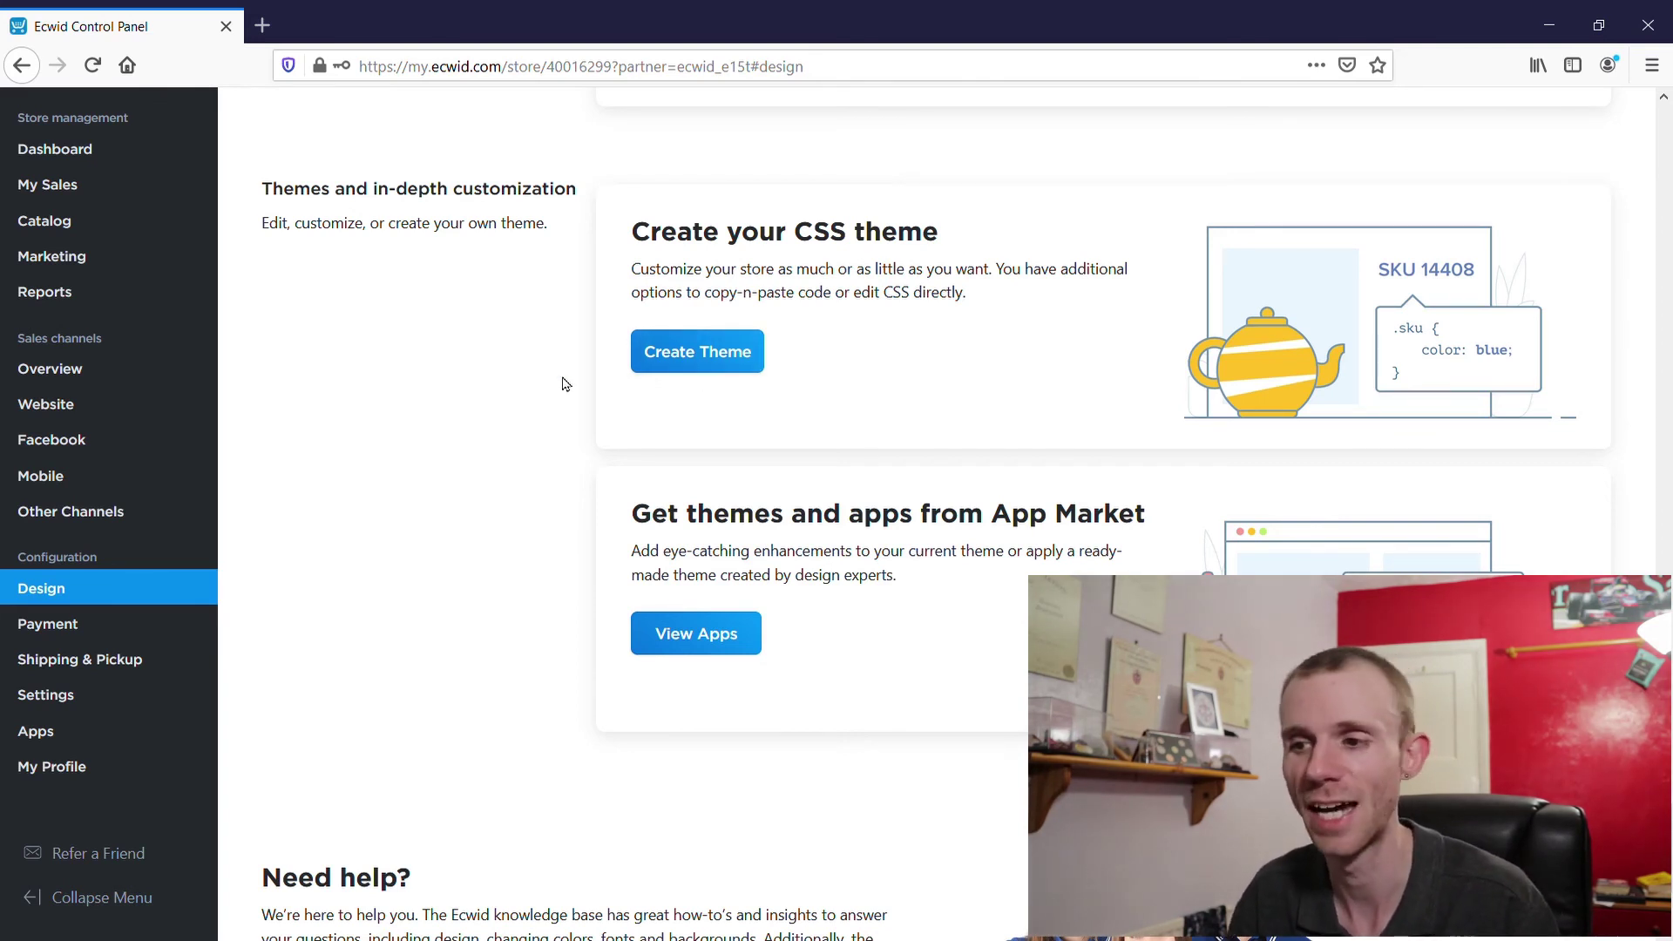
scroll(587, 508, "up", 20)
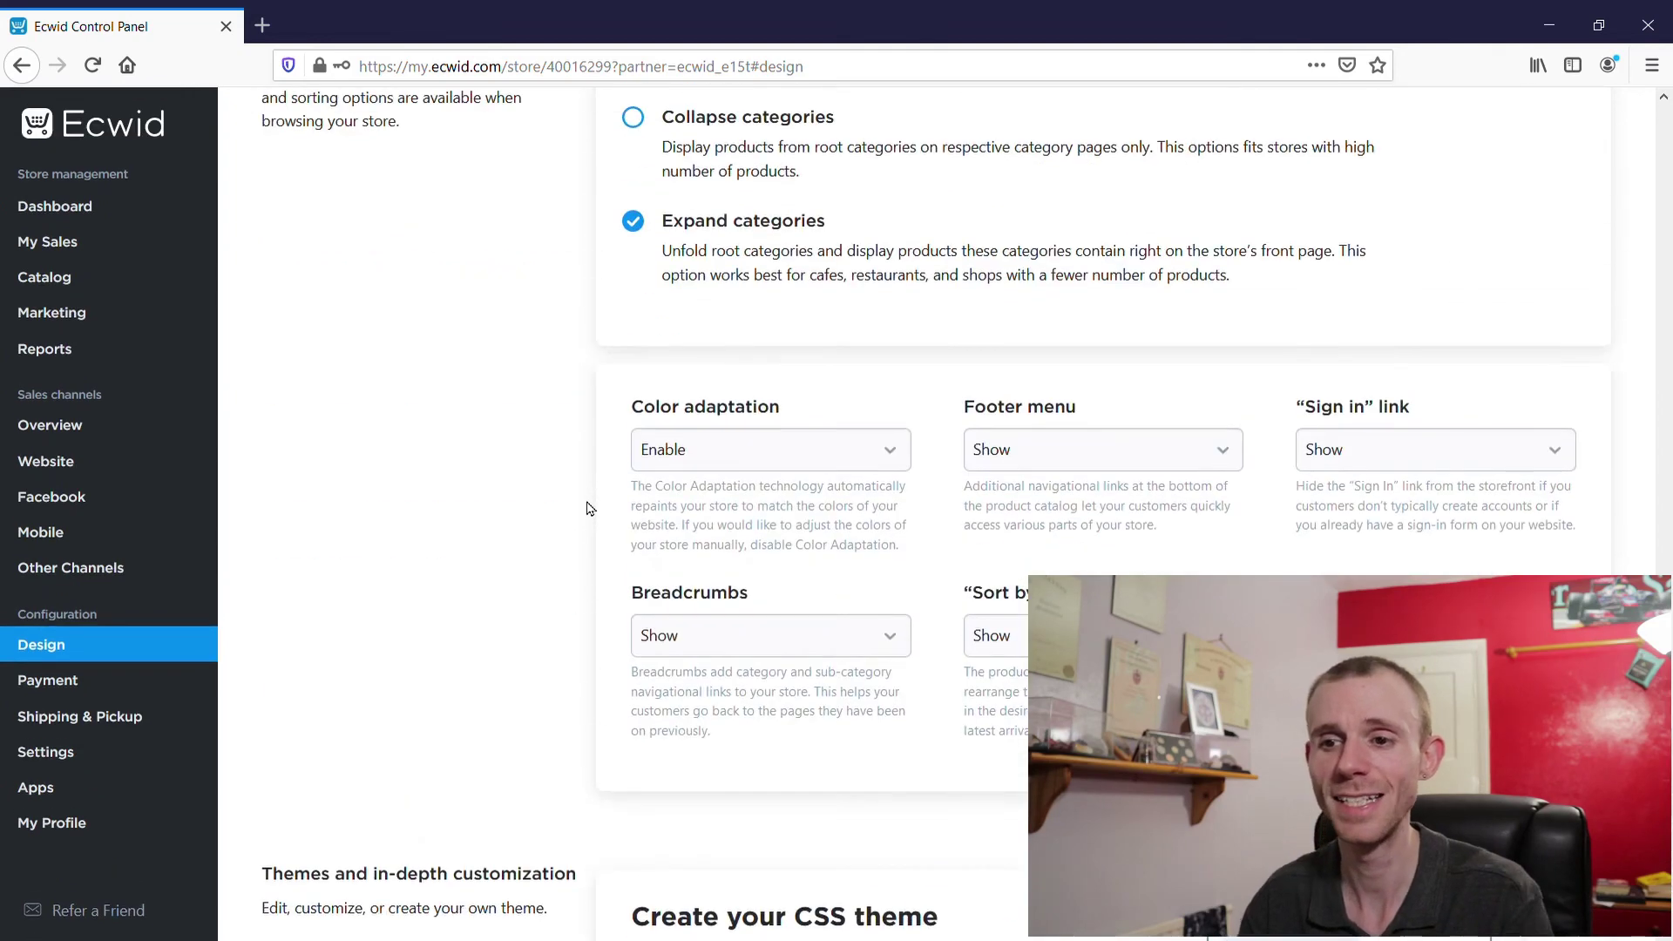